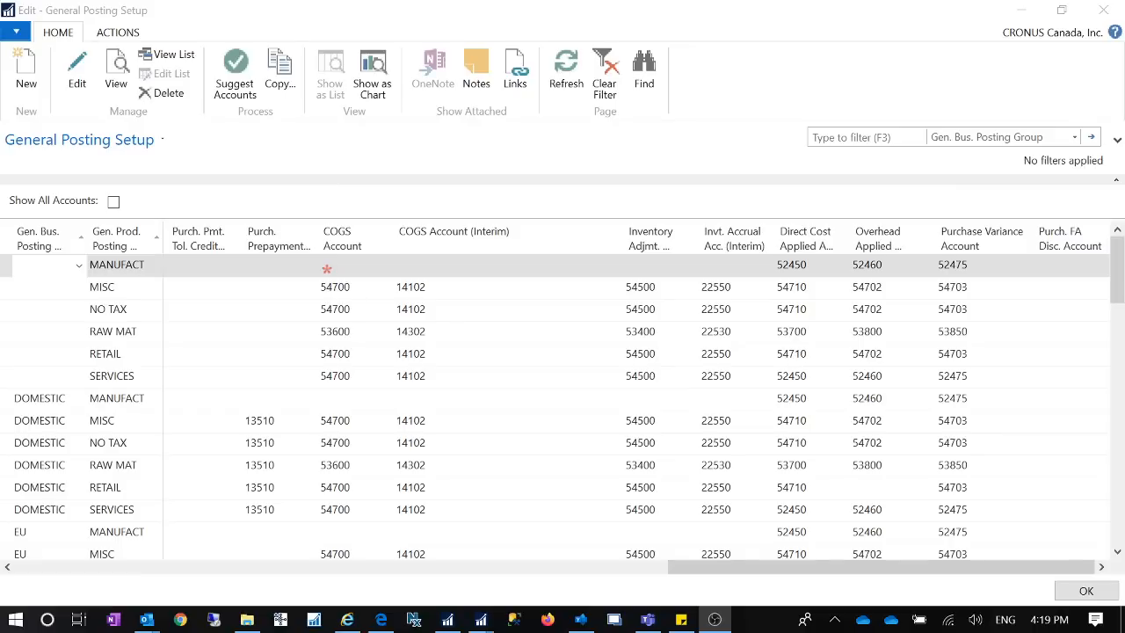
Widen the Gen. Bus. Posting Group and Gen. Prod. Posting Group columns so their headings show in full.
click(760, 568)
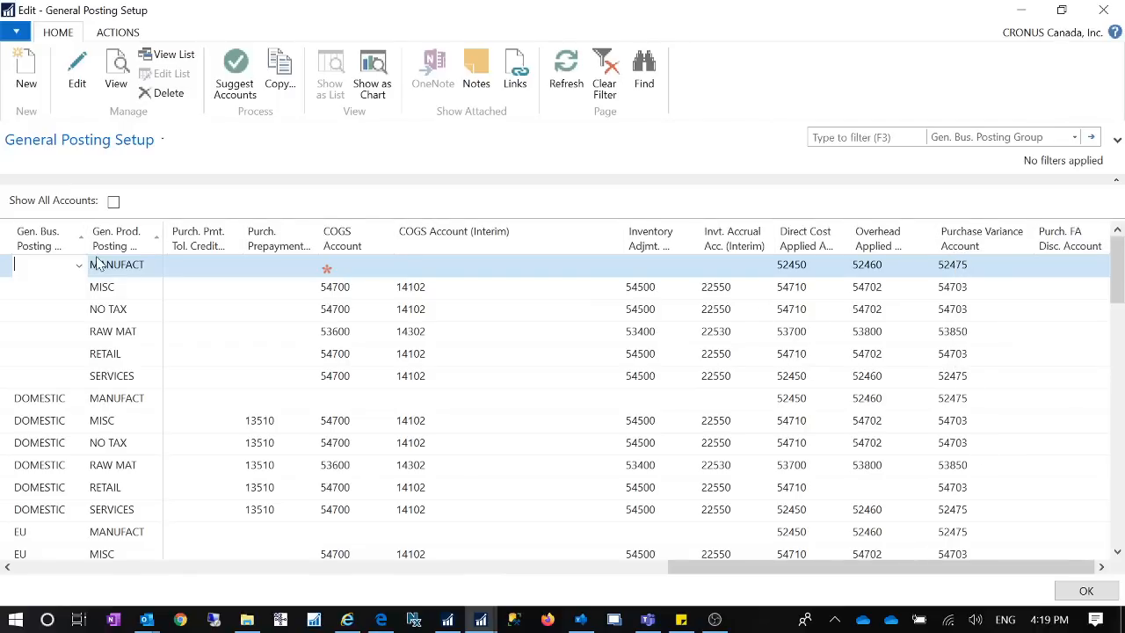
drag(88, 247, 105, 249)
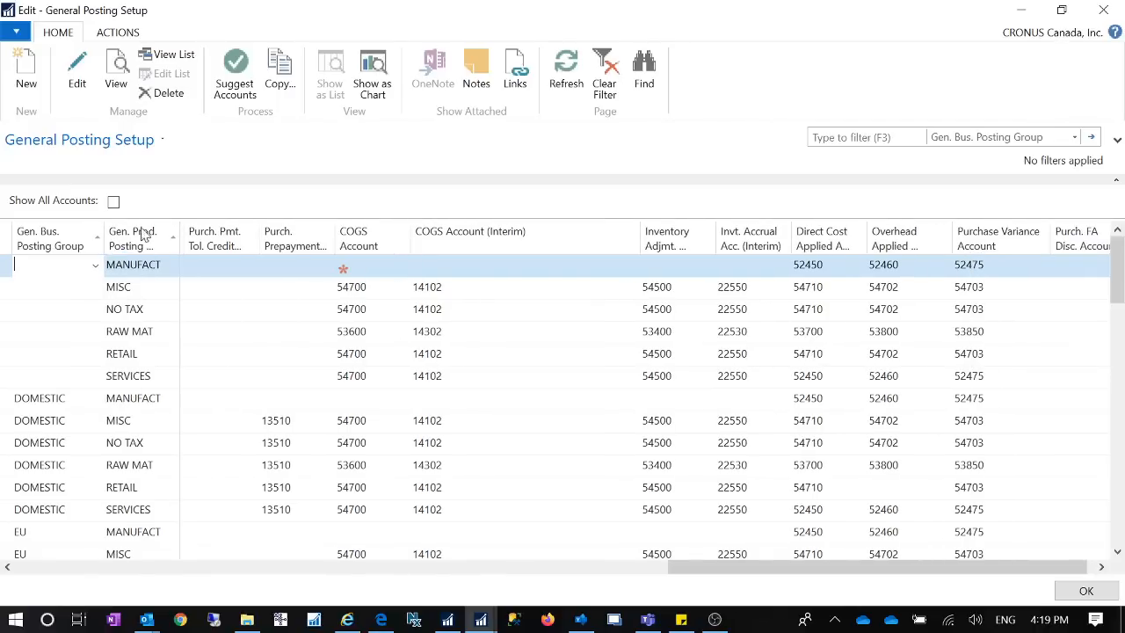
drag(179, 231, 220, 232)
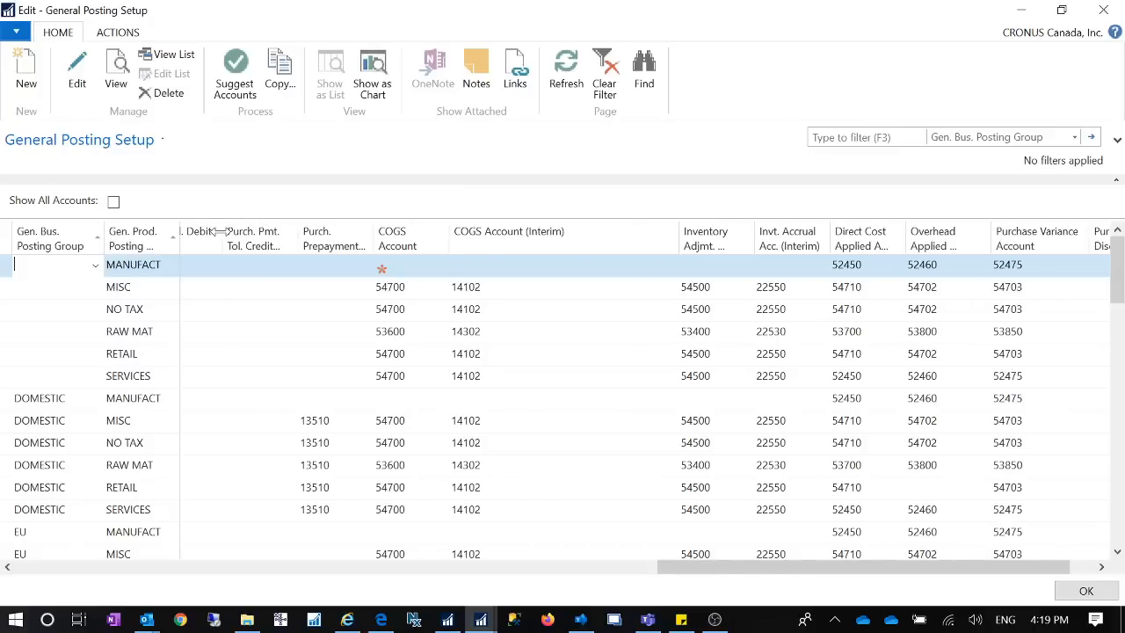
click(179, 239)
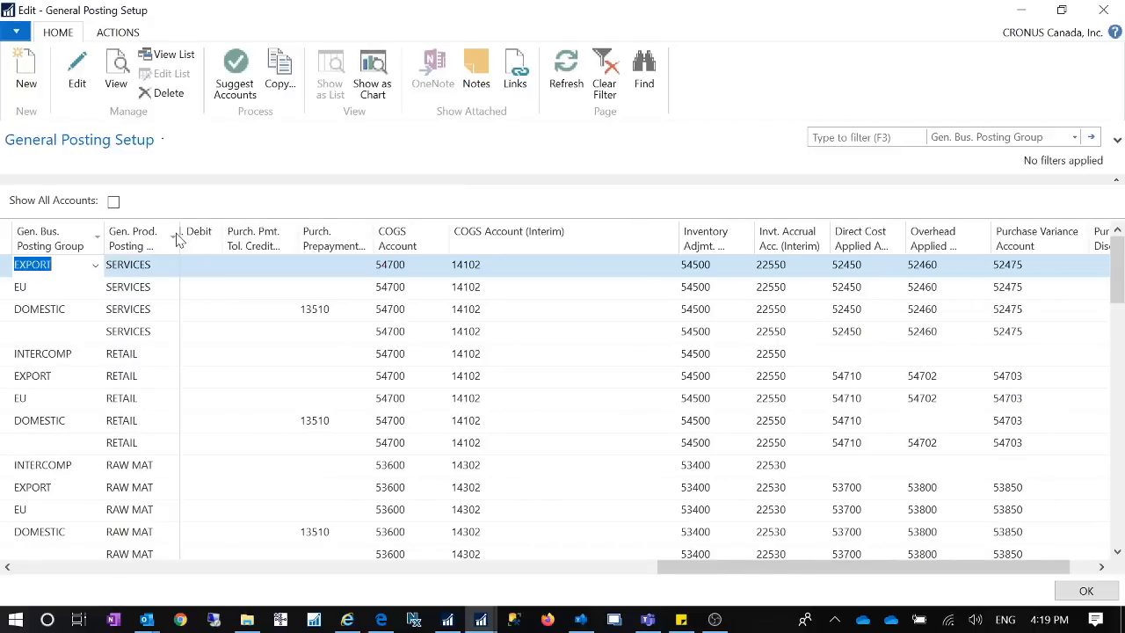
drag(178, 231, 208, 232)
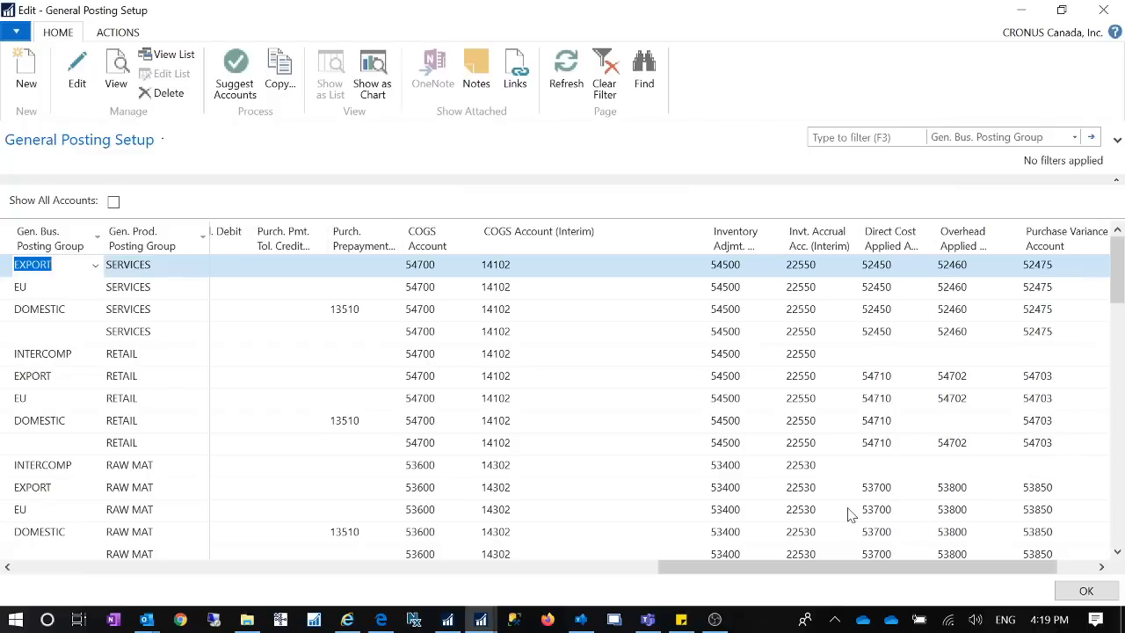
Select all General Posting Setup lines and copy the rows.
key(ctrl+a)
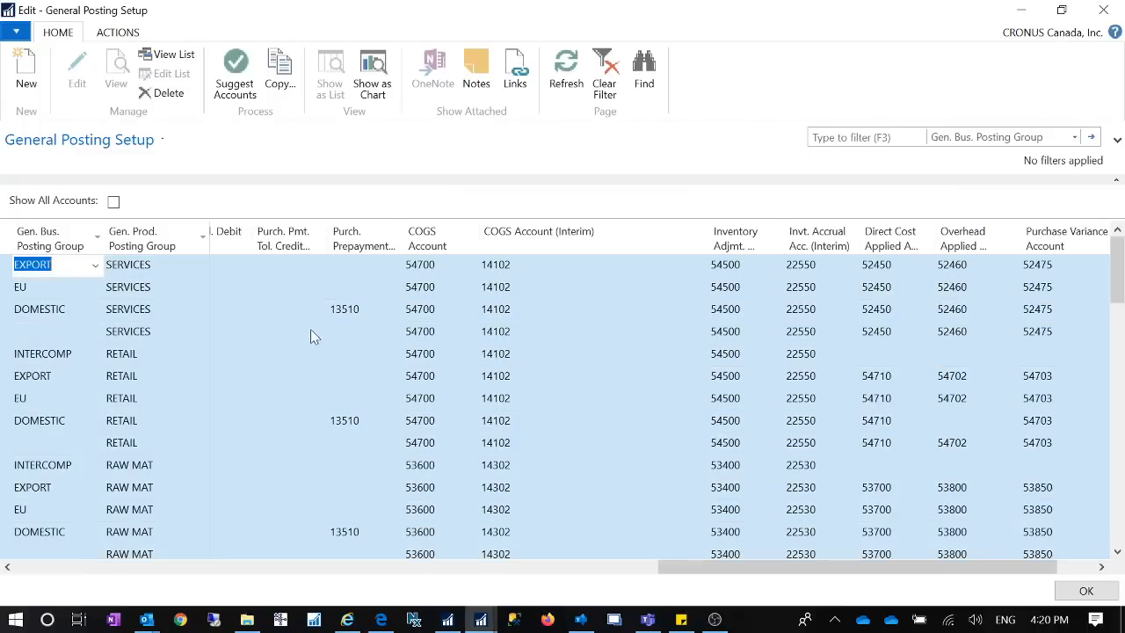
right_click(314, 311)
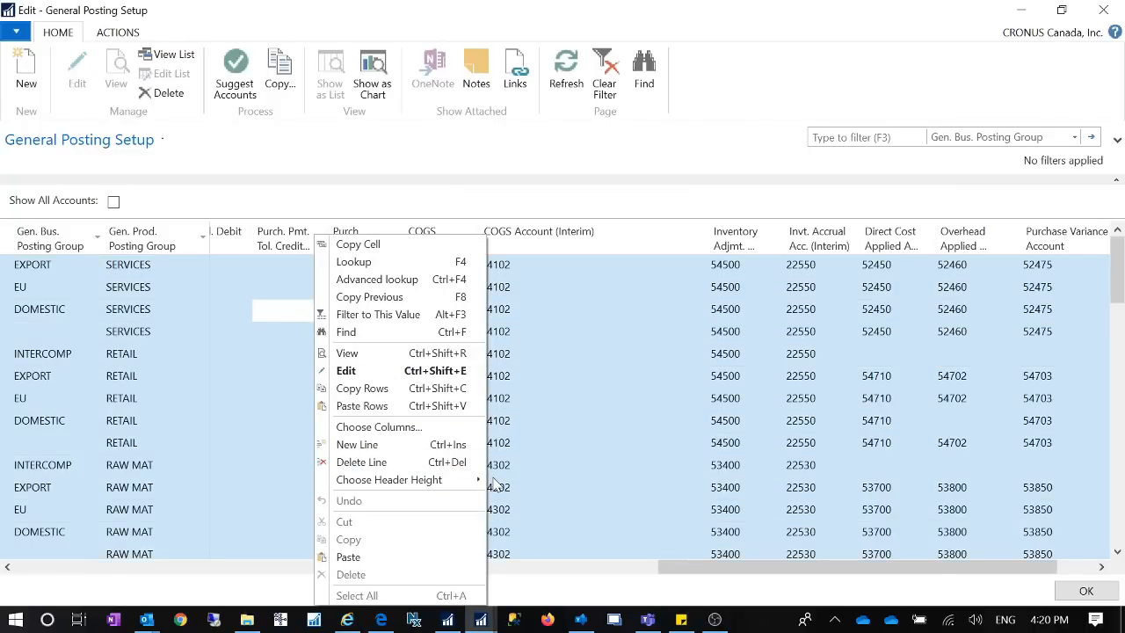
mouse_move(450, 481)
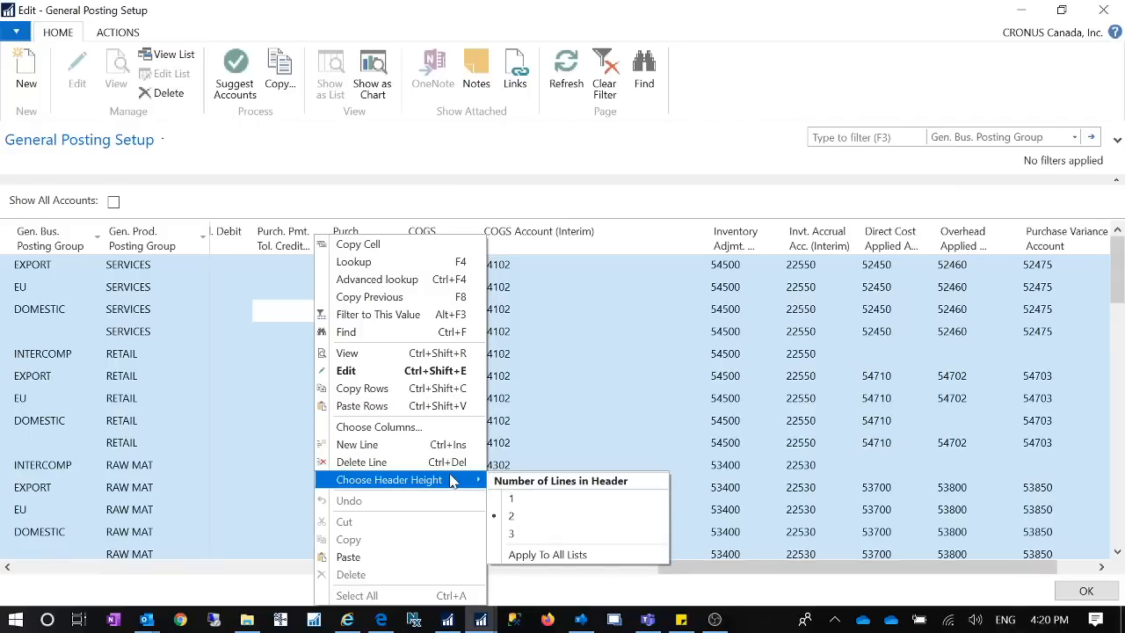
click(390, 388)
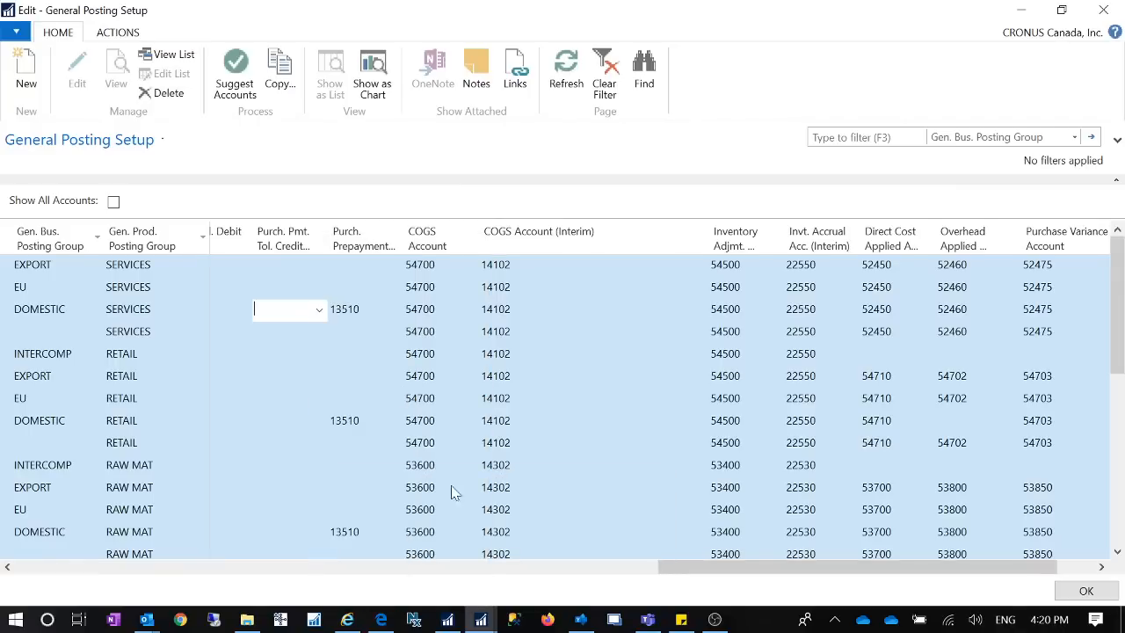
Create a blank workbook in Excel and paste the copied General Posting Setup rows at cell A1.
click(48, 620)
text(3)
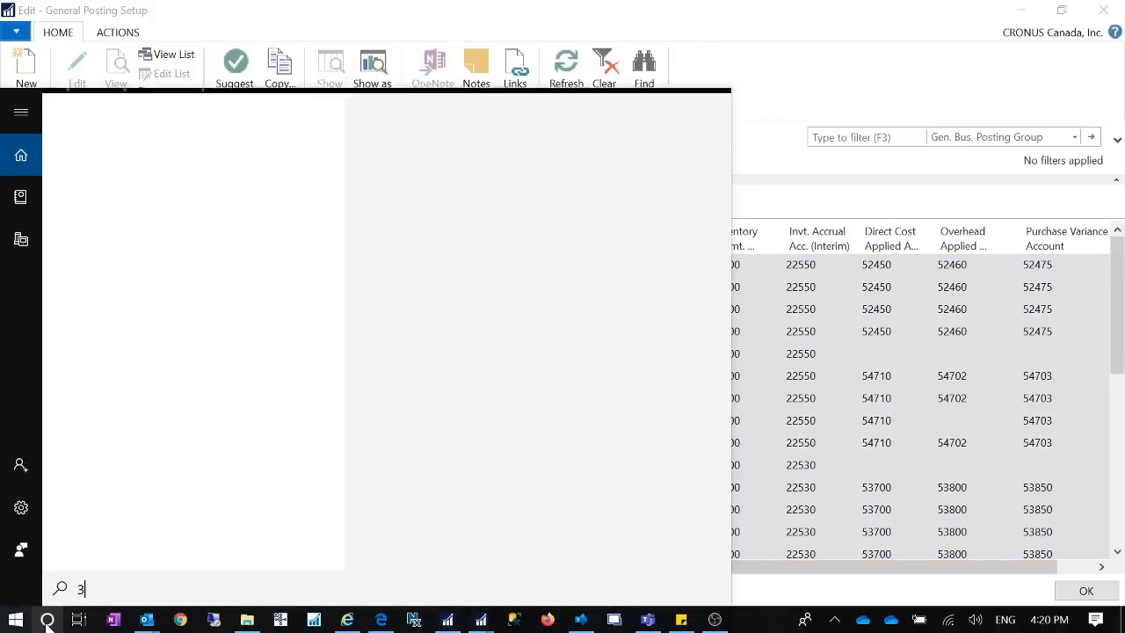
key(BackSpace)
text(excel)
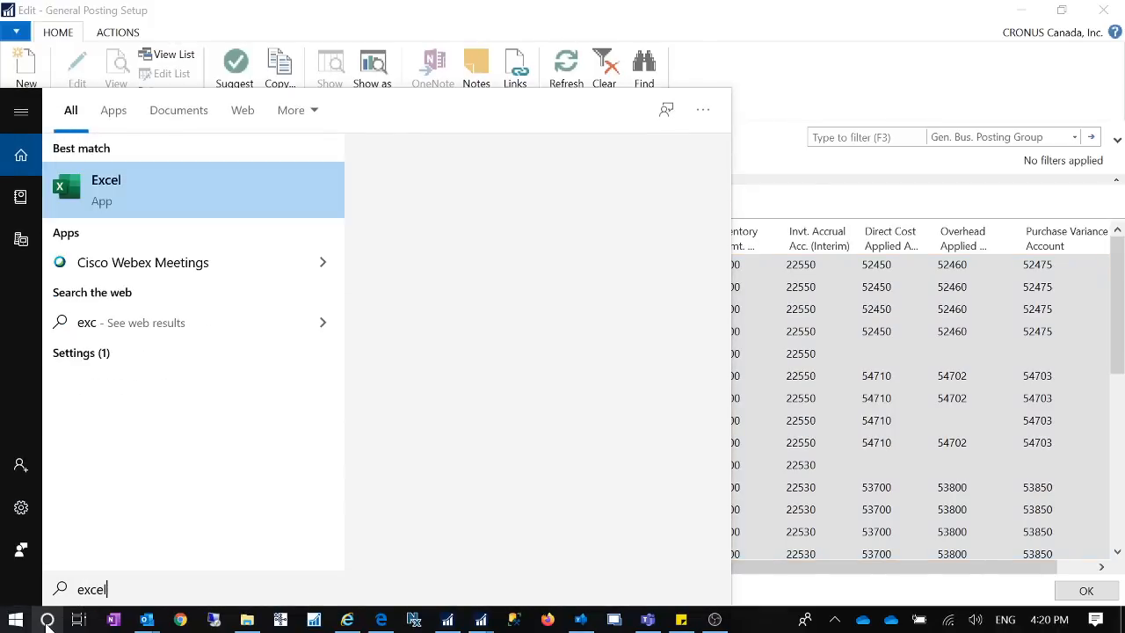
click(158, 186)
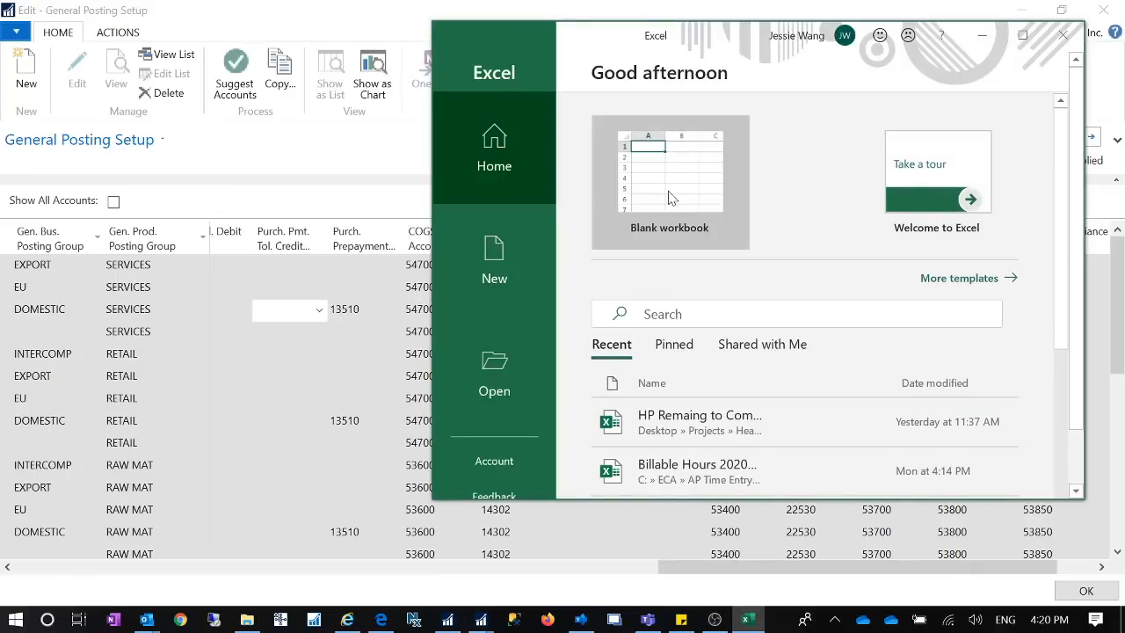
click(668, 185)
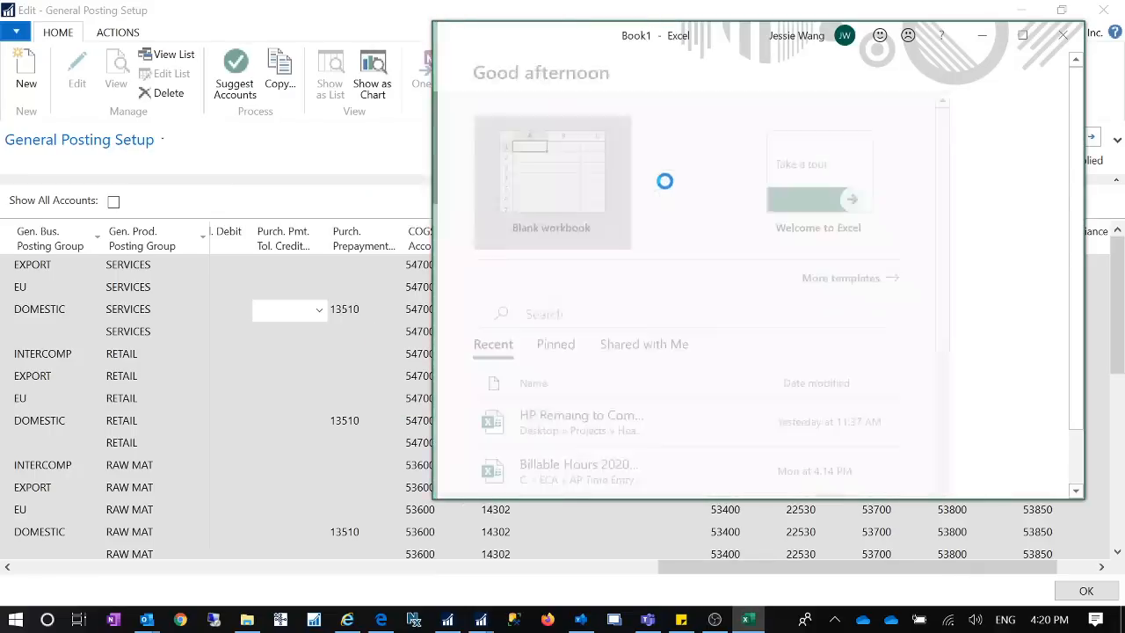
click(1022, 36)
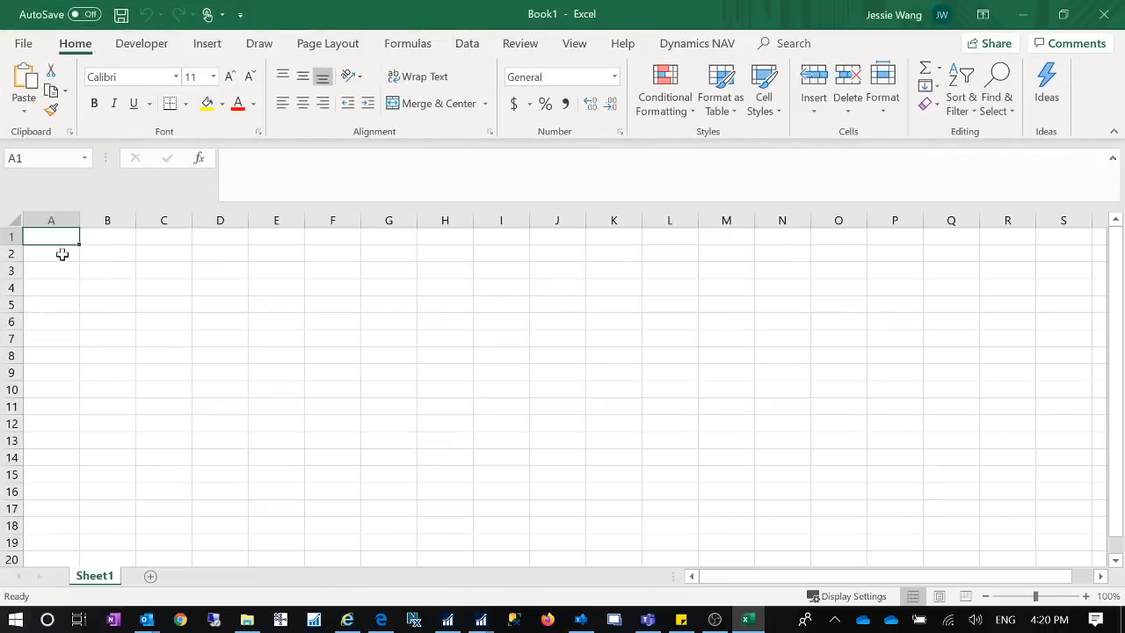
right_click(60, 238)
click(93, 283)
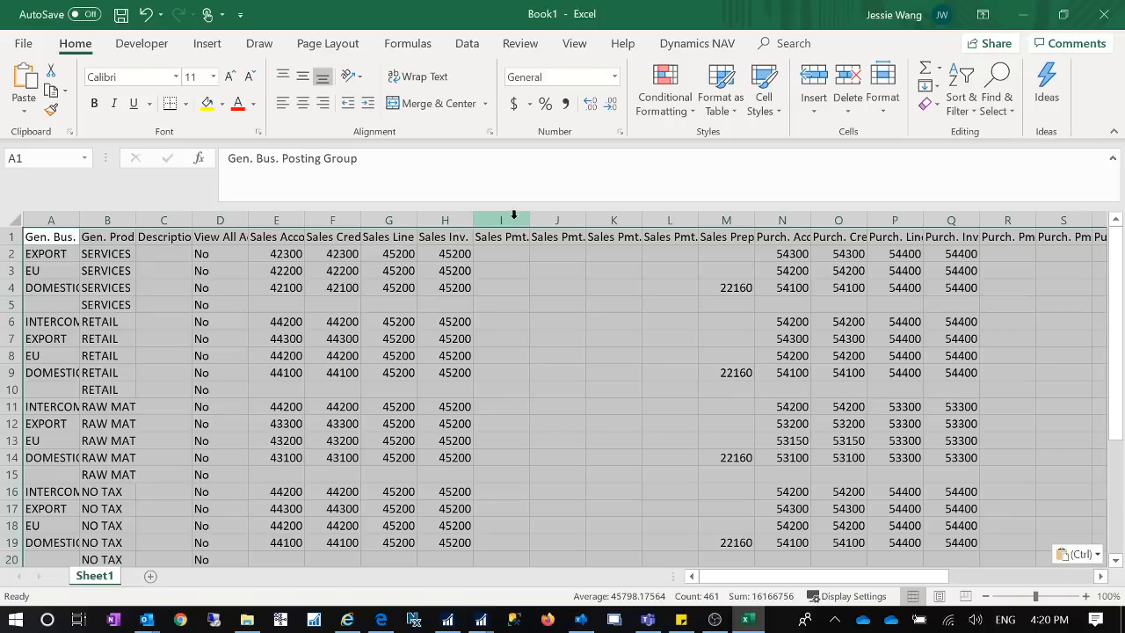
Delete columns A through AB, from Gen. Bus. Posting Group up to the overhead applied account.
drag(60, 219, 846, 269)
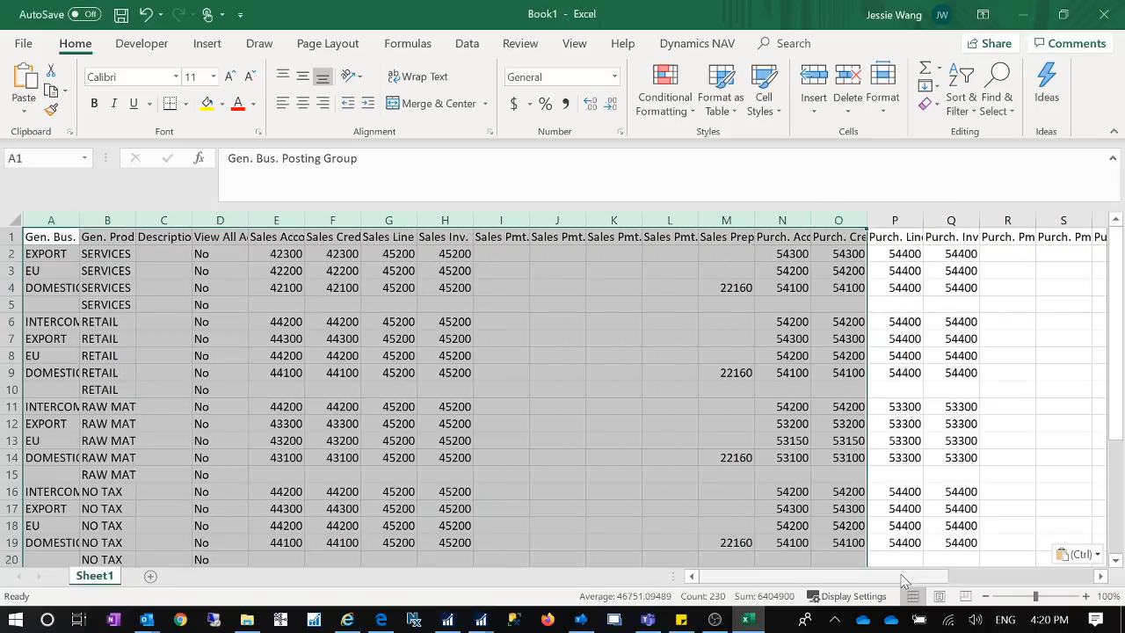
drag(908, 576, 1069, 547)
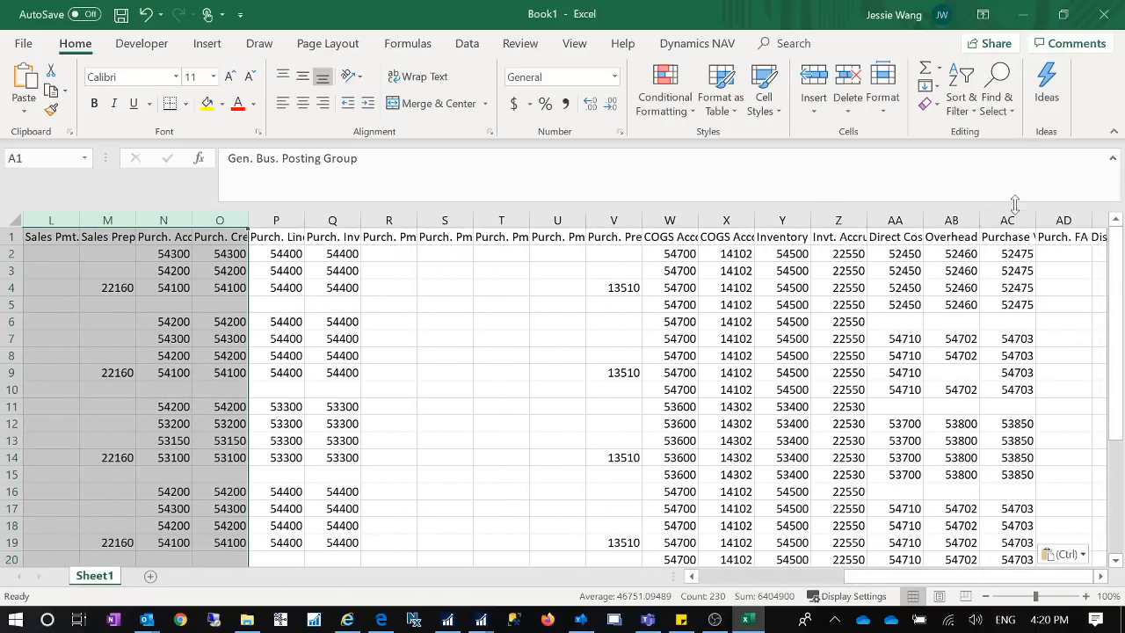
drag(1037, 220, 1073, 221)
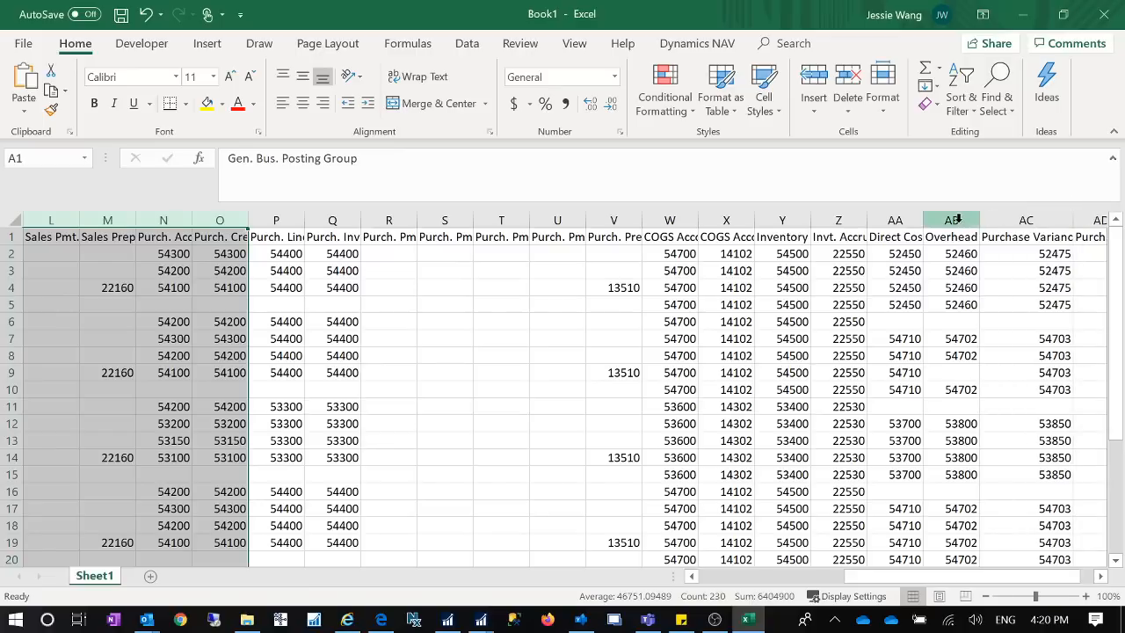
shift+click(938, 218)
right_click(677, 350)
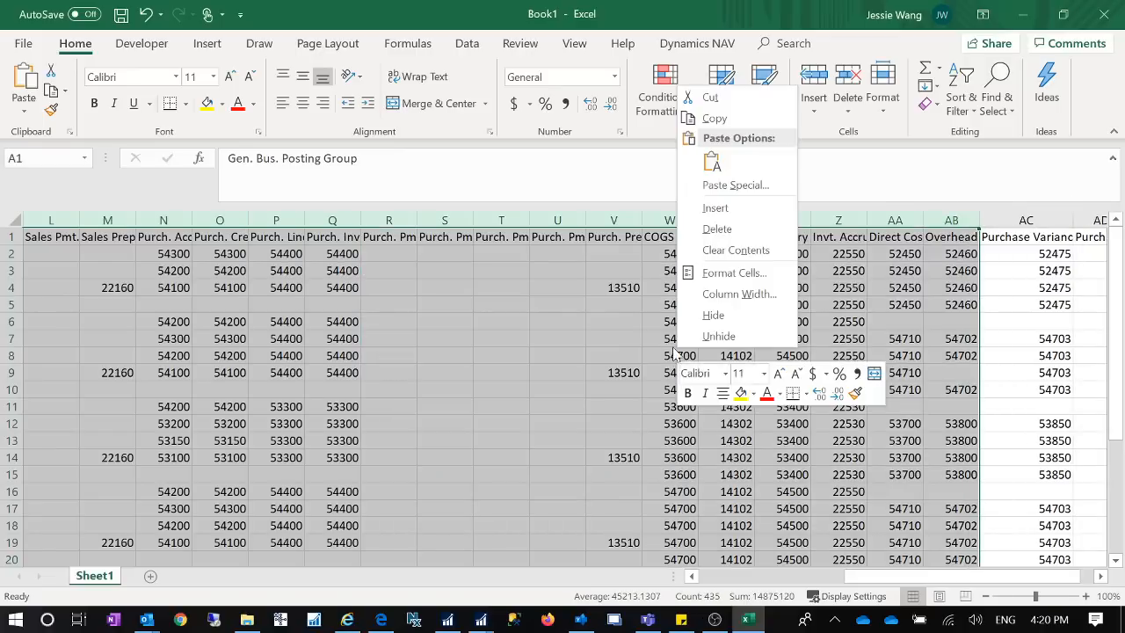
click(716, 230)
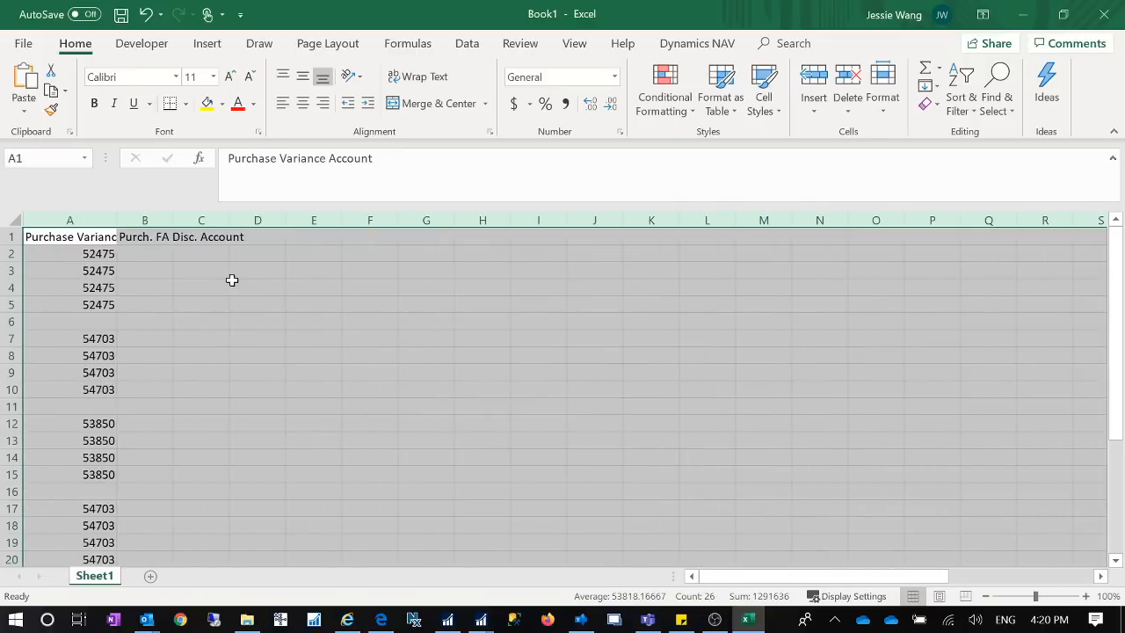
Delete columns B and C, including the Purch. FA Disc. Account column.
drag(162, 219, 223, 219)
right_click(196, 312)
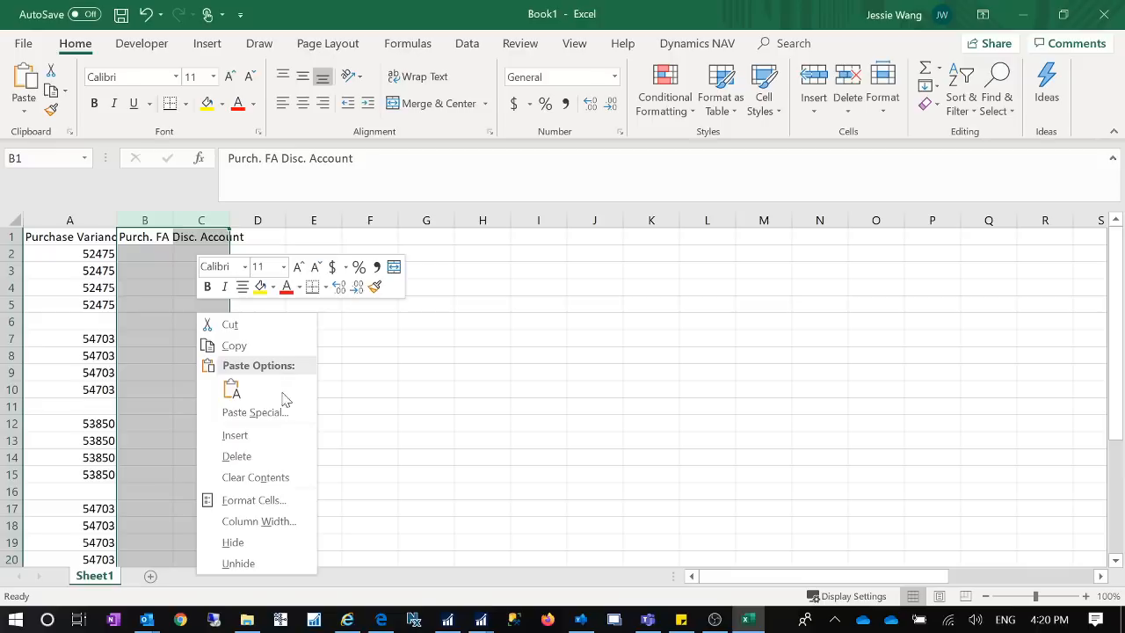
click(235, 455)
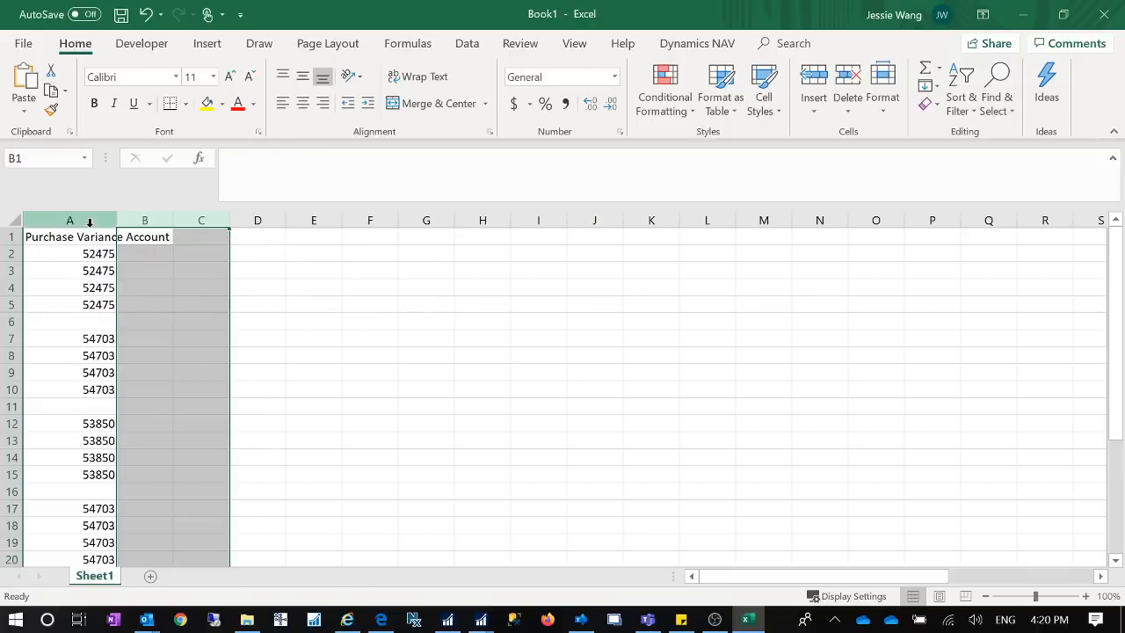
Remove the duplicate values from the Purchase Variance Account column, treating the first row as a header.
click(90, 221)
click(465, 46)
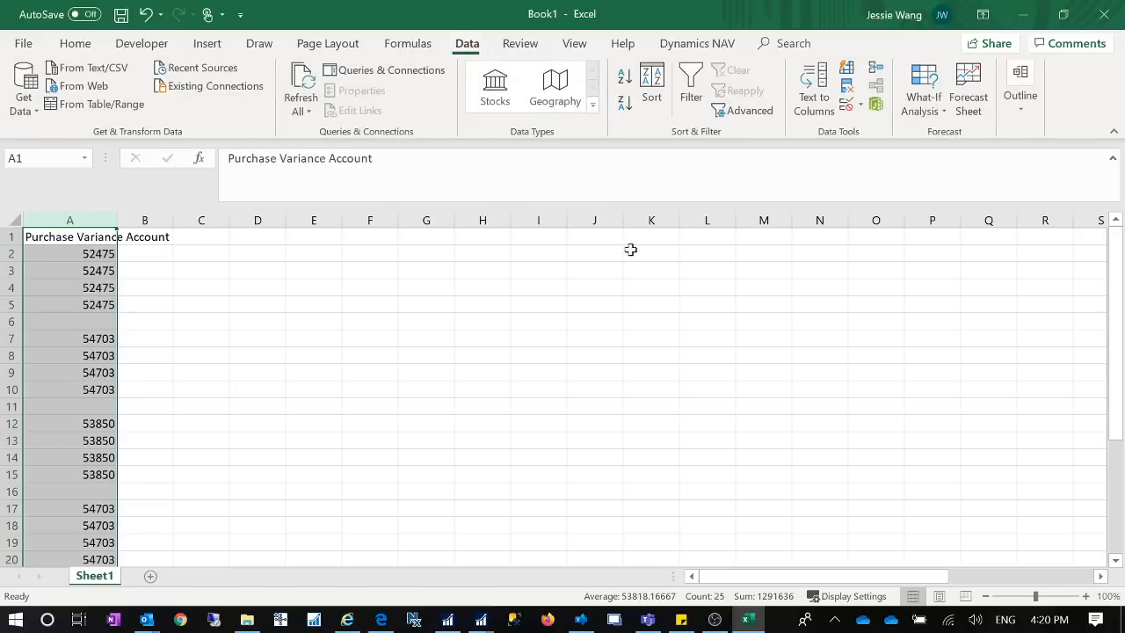
click(849, 87)
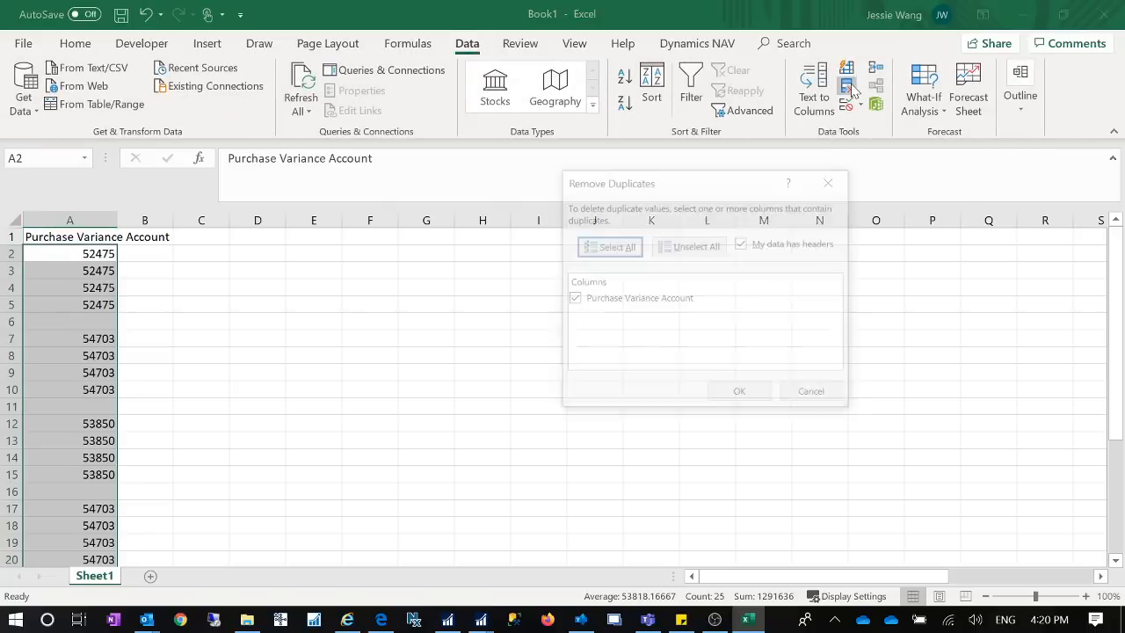
click(724, 396)
click(554, 361)
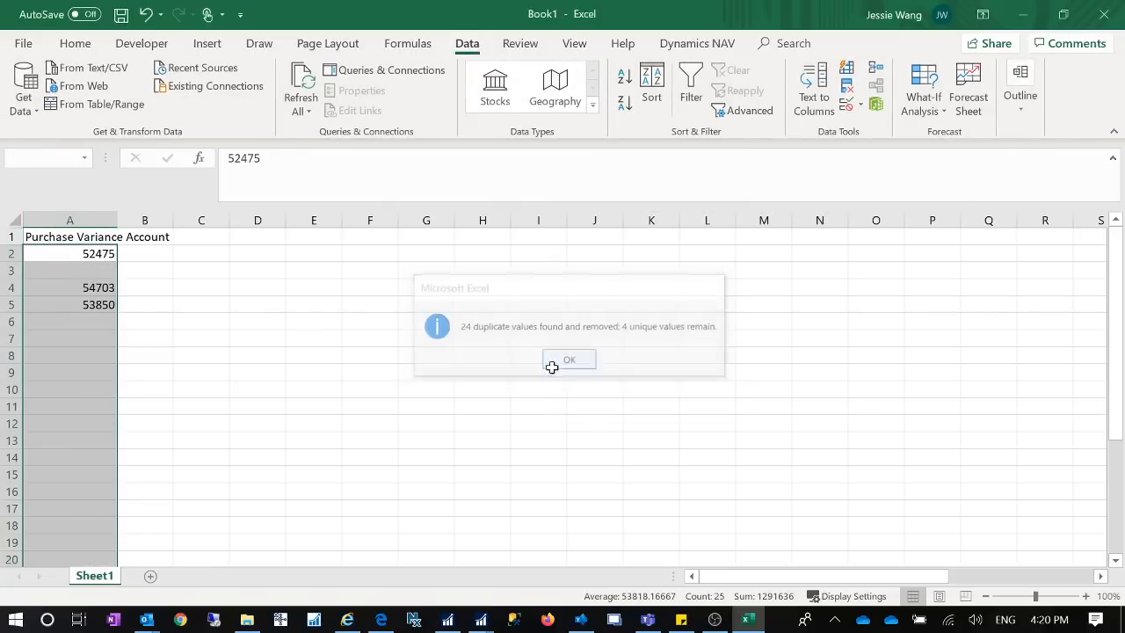
click(160, 341)
Delete the blank row 3 and widen column A to fit the Purchase Variance Account heading.
click(18, 271)
right_click(18, 270)
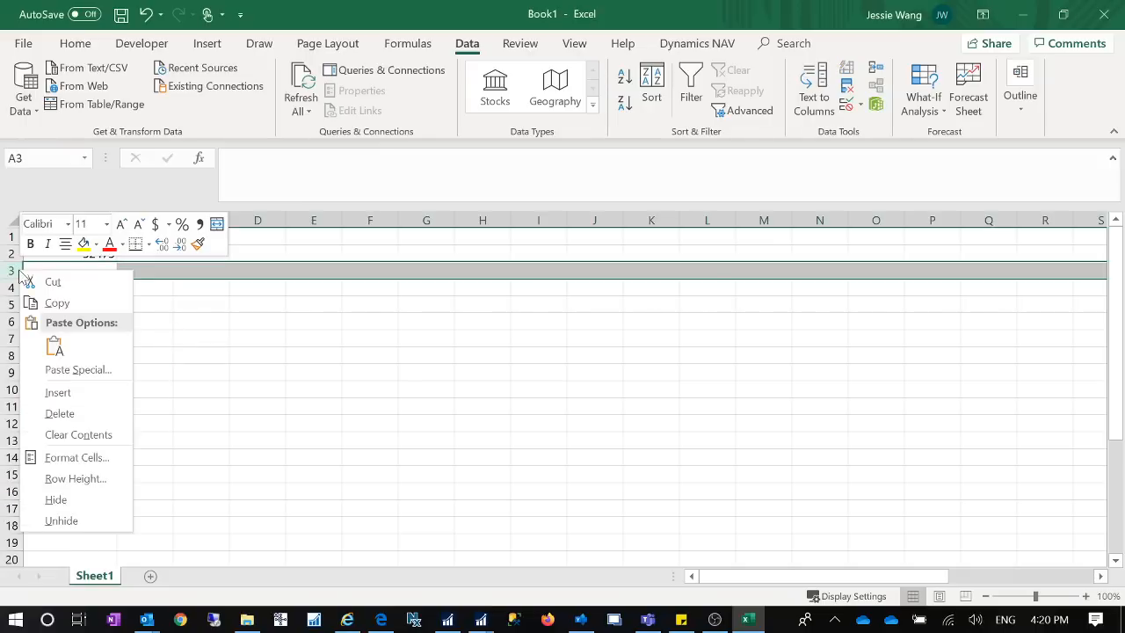
click(60, 413)
click(202, 372)
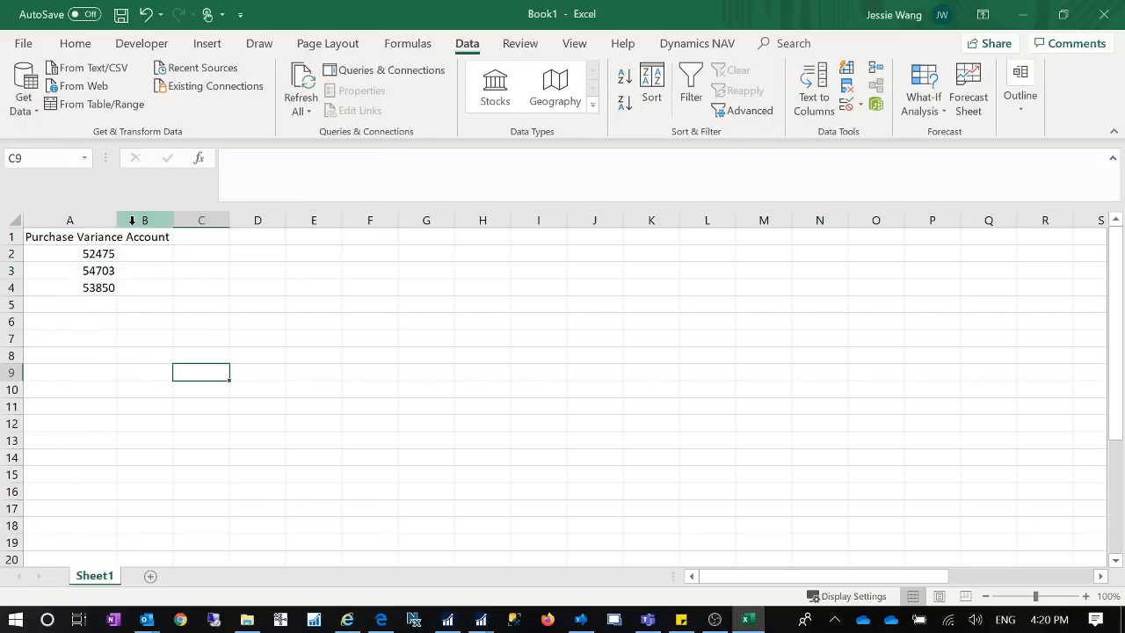
drag(115, 221, 275, 238)
click(239, 255)
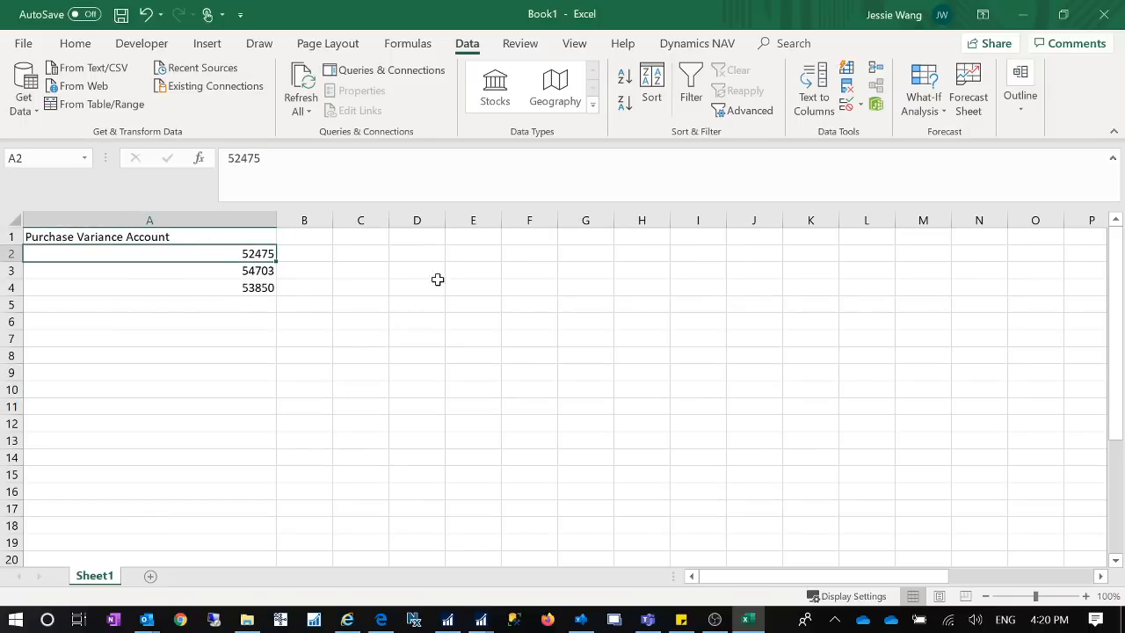
Close the General Posting Setup window and switch to the Value Entries page in Dynamics NAV.
click(480, 620)
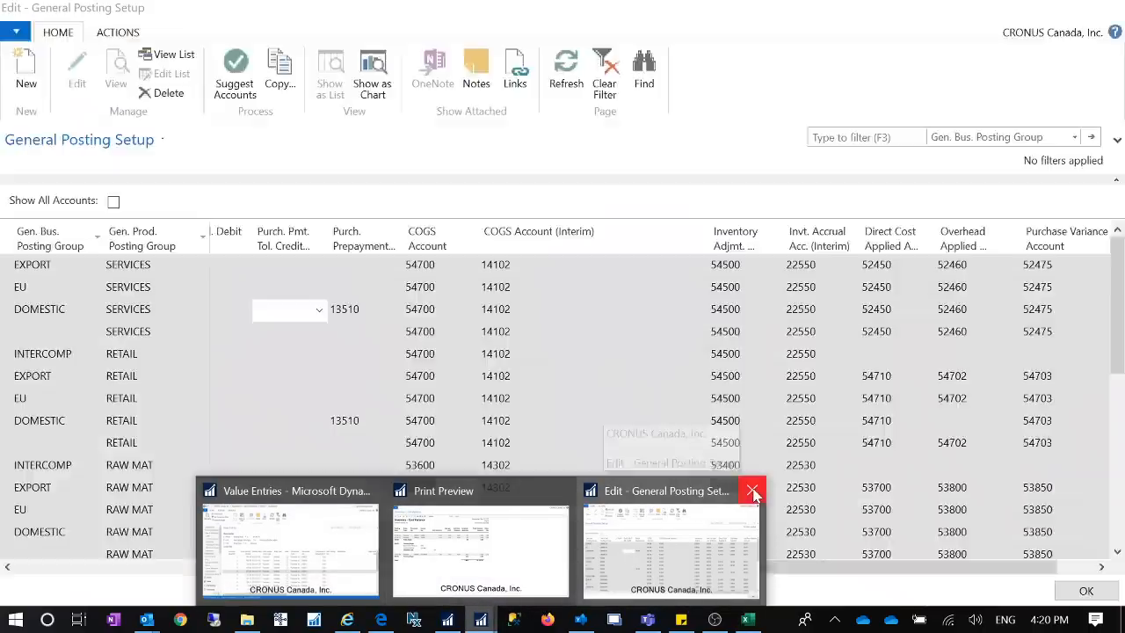
click(752, 491)
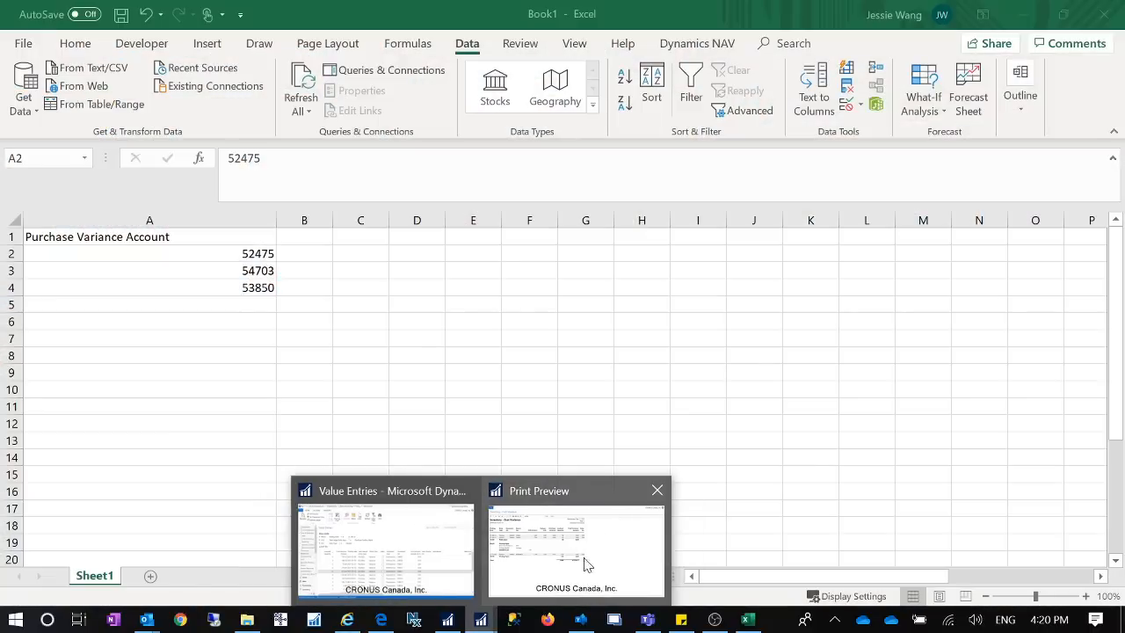
click(426, 567)
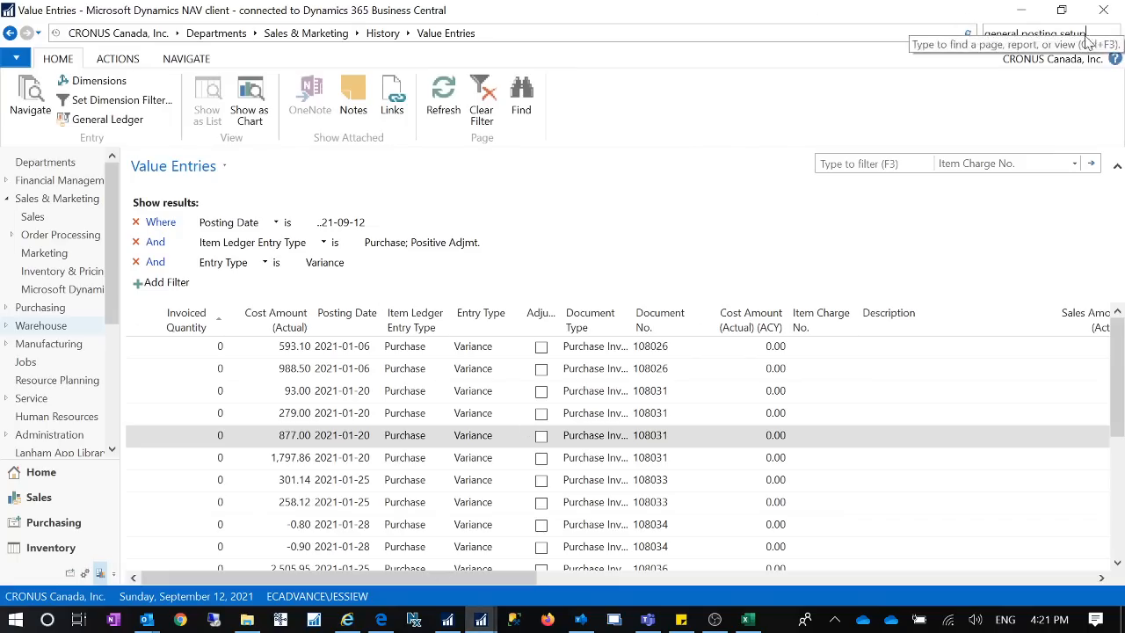
Search for "chart of accounts" and open the Chart of Accounts page under Financial Management.
click(1019, 33)
text(ch)
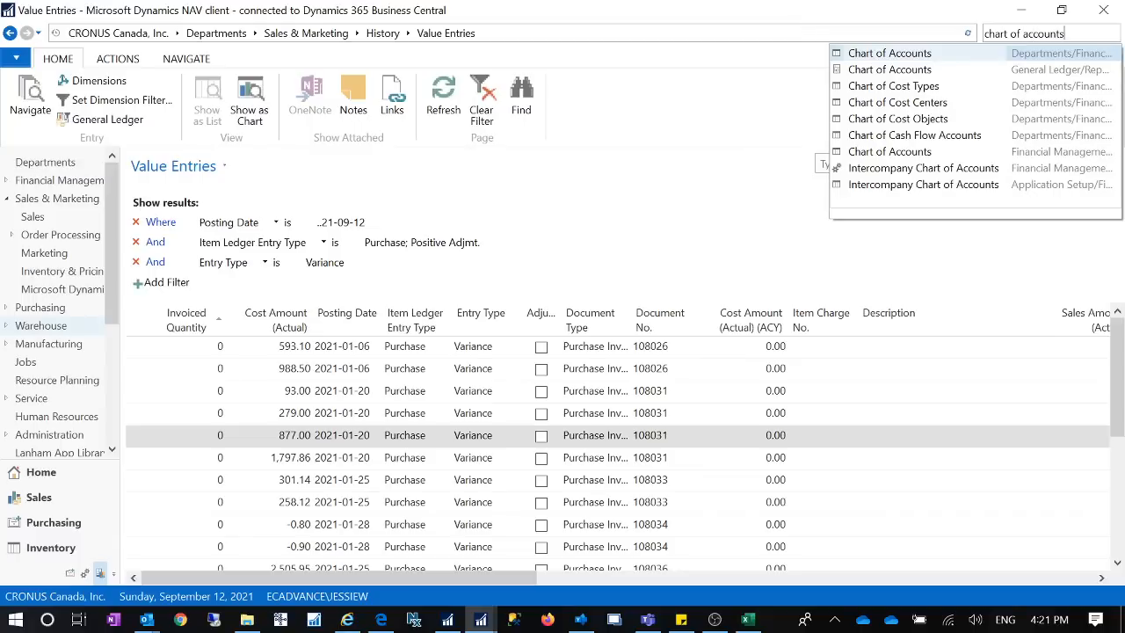
text(art of accounts)
click(888, 51)
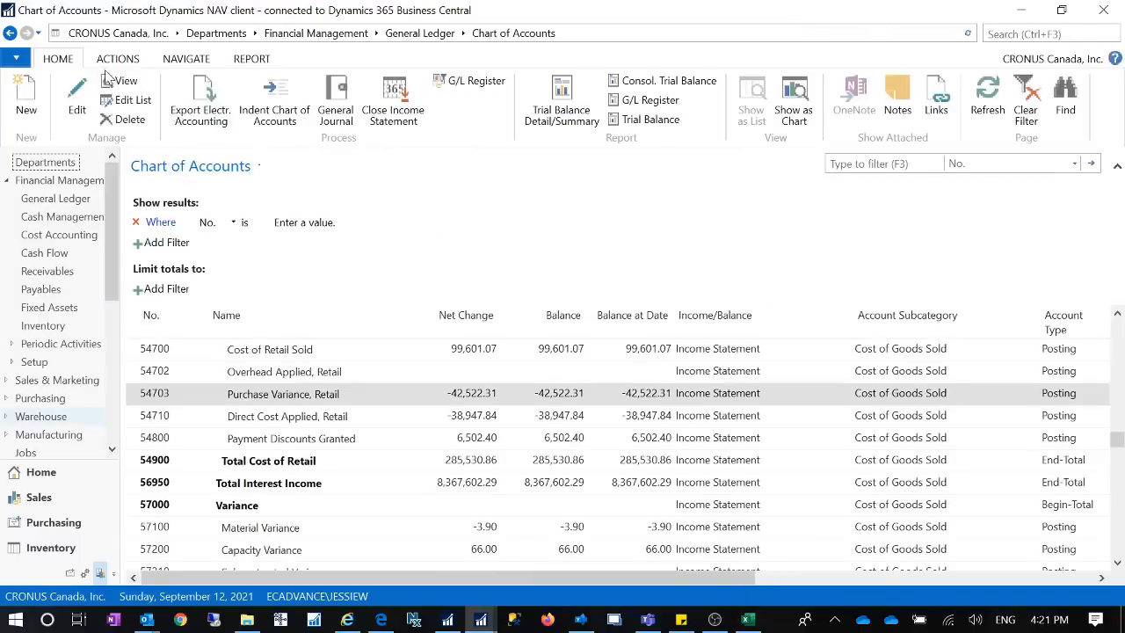
Check the work date in the Set Work Date dialog without changing it.
click(16, 58)
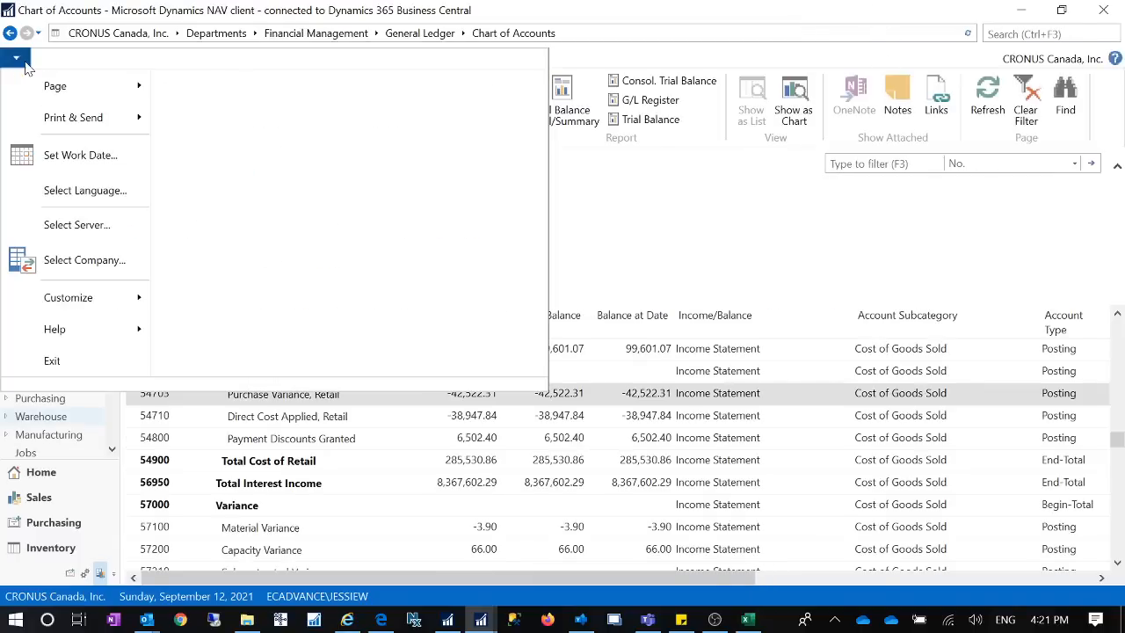
click(126, 165)
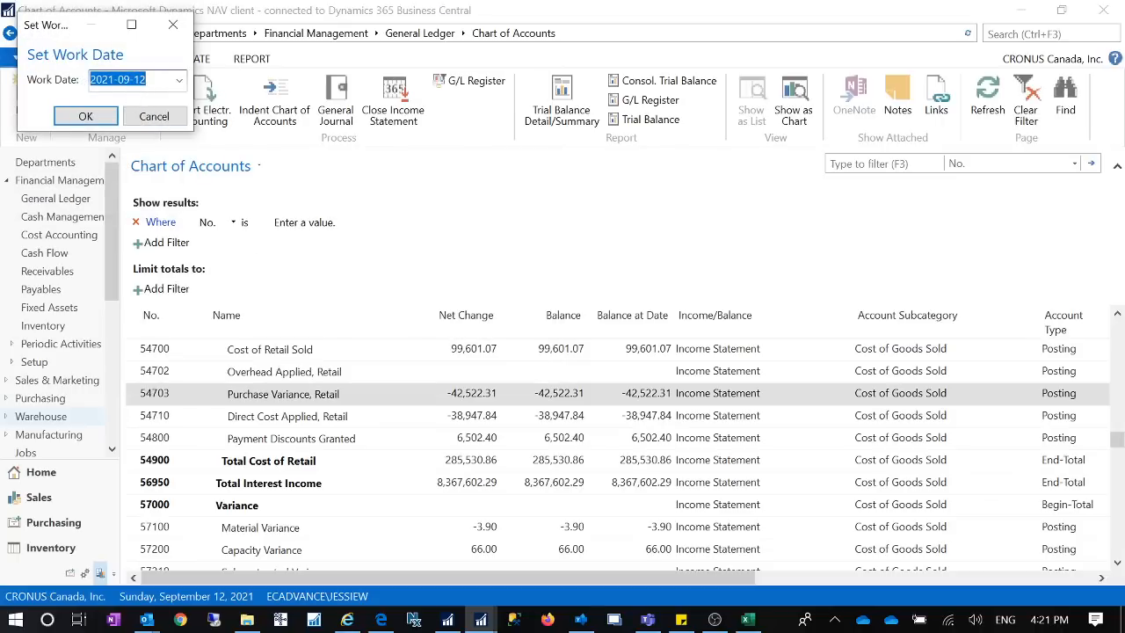
click(154, 116)
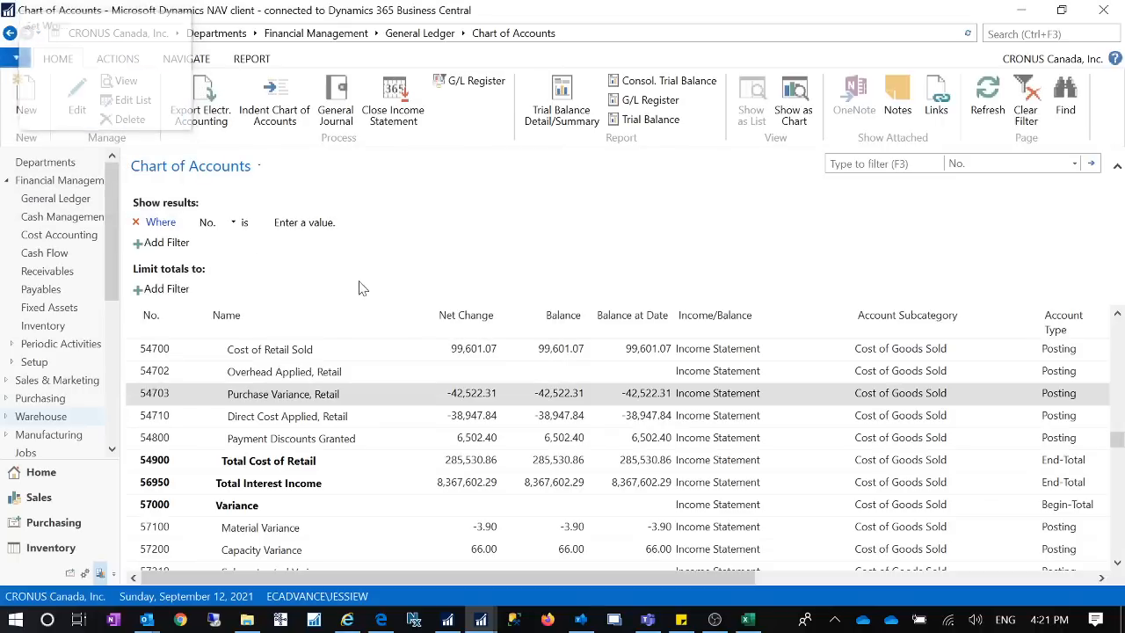
Limit the Chart of Accounts totals with a Date Filter of ..21-09-12.
click(166, 289)
click(275, 289)
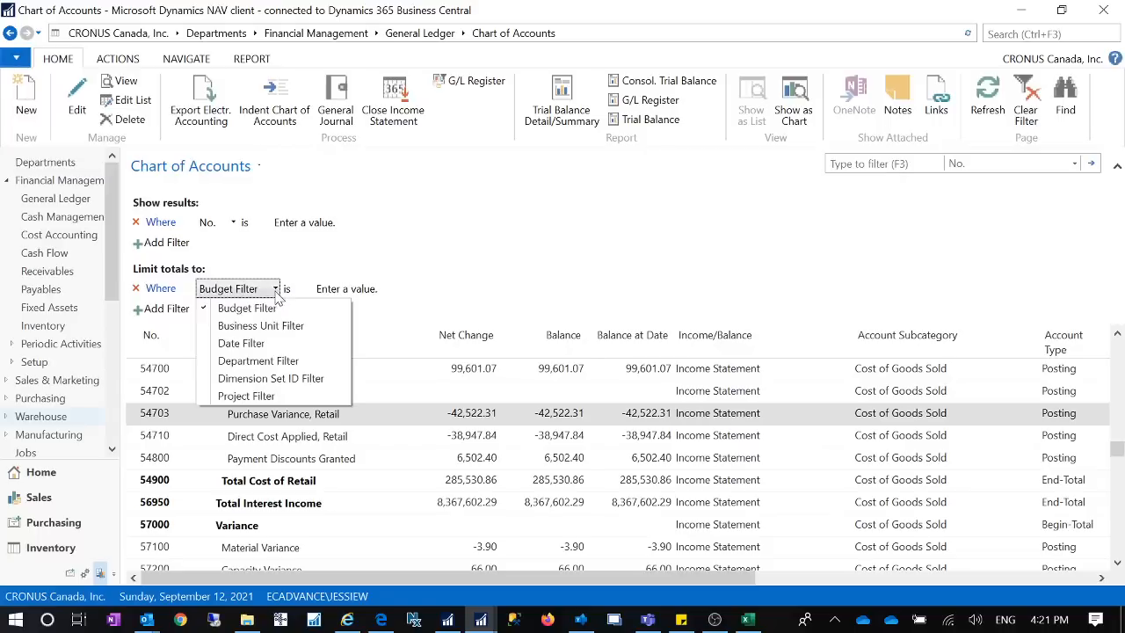
click(299, 342)
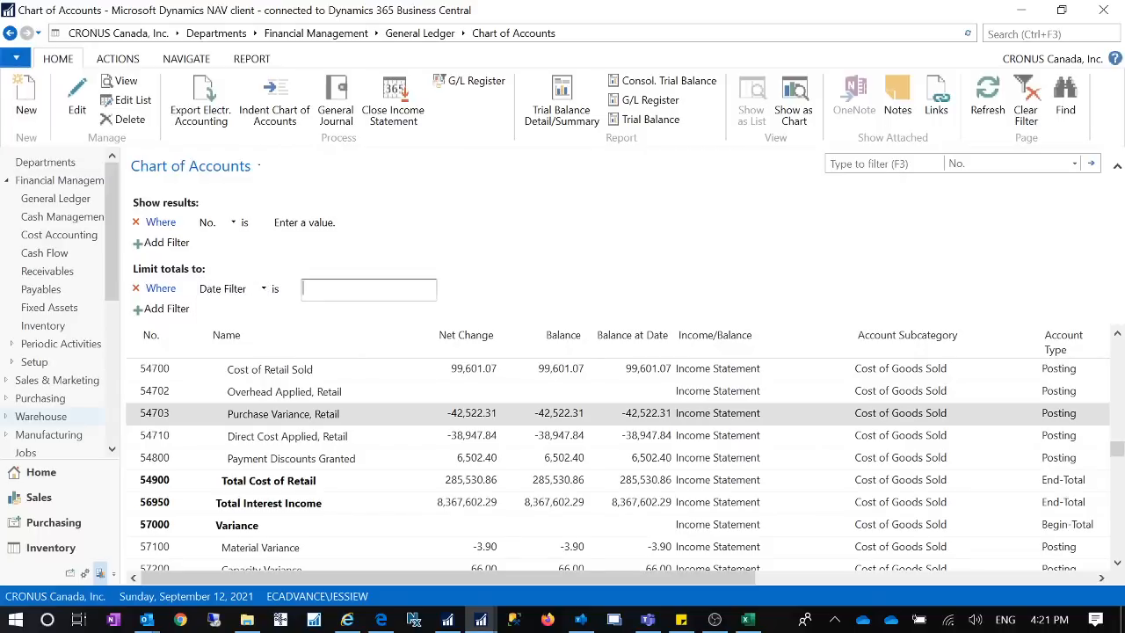
key(Tab)
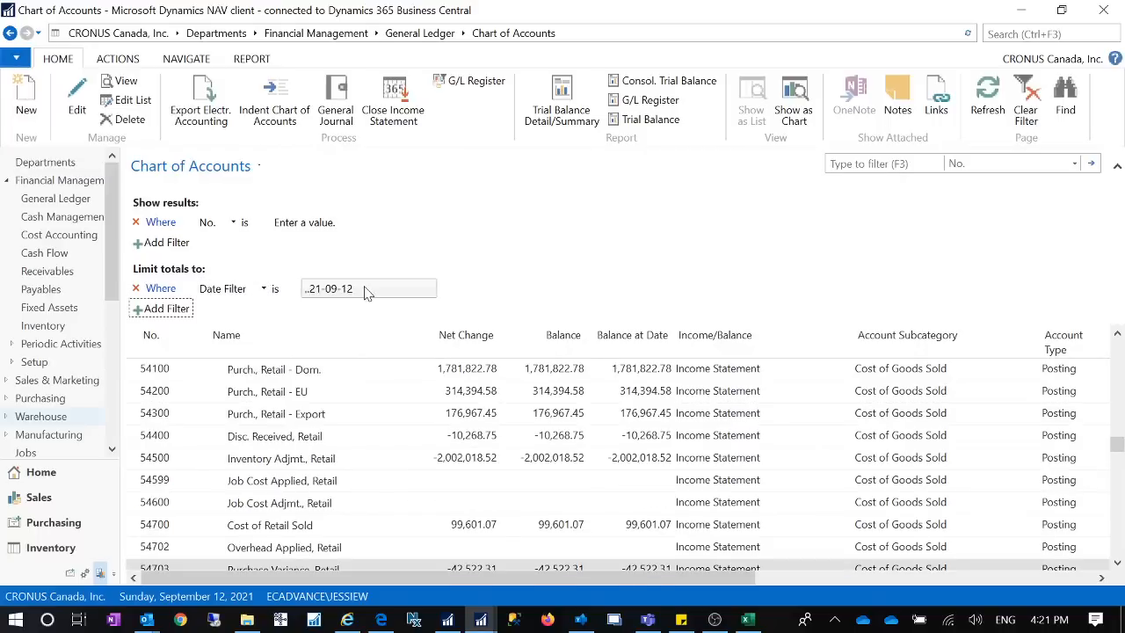
Check the account list in Excel and filter the Chart of Accounts by No. to 52475|54703|53850.
click(747, 620)
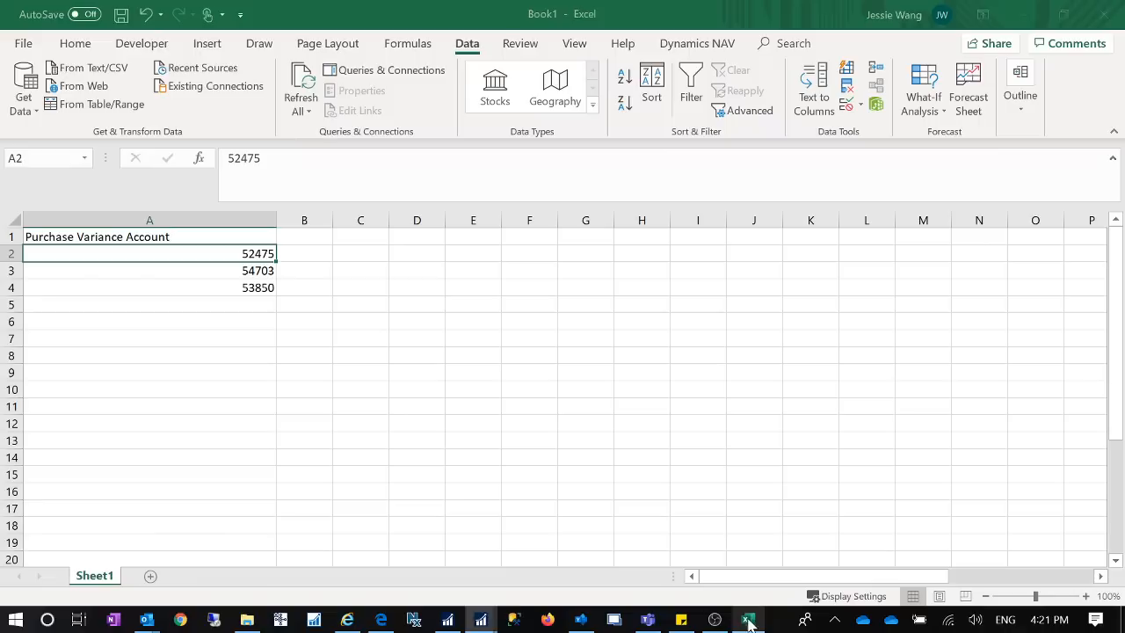
drag(246, 254, 248, 285)
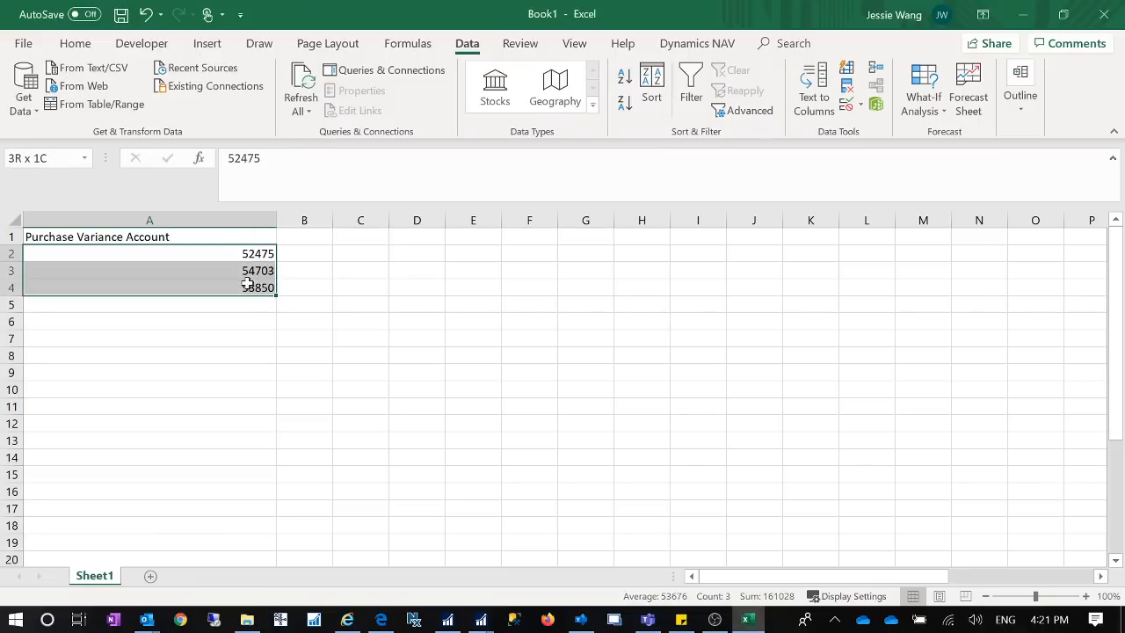
key(alt+Tab)
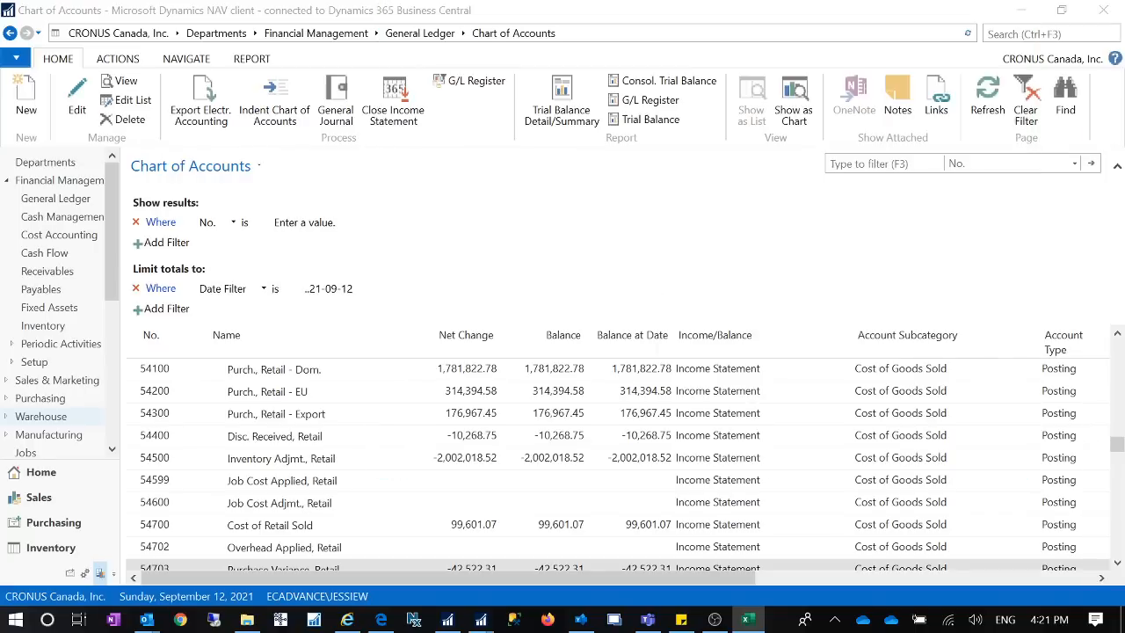
click(859, 166)
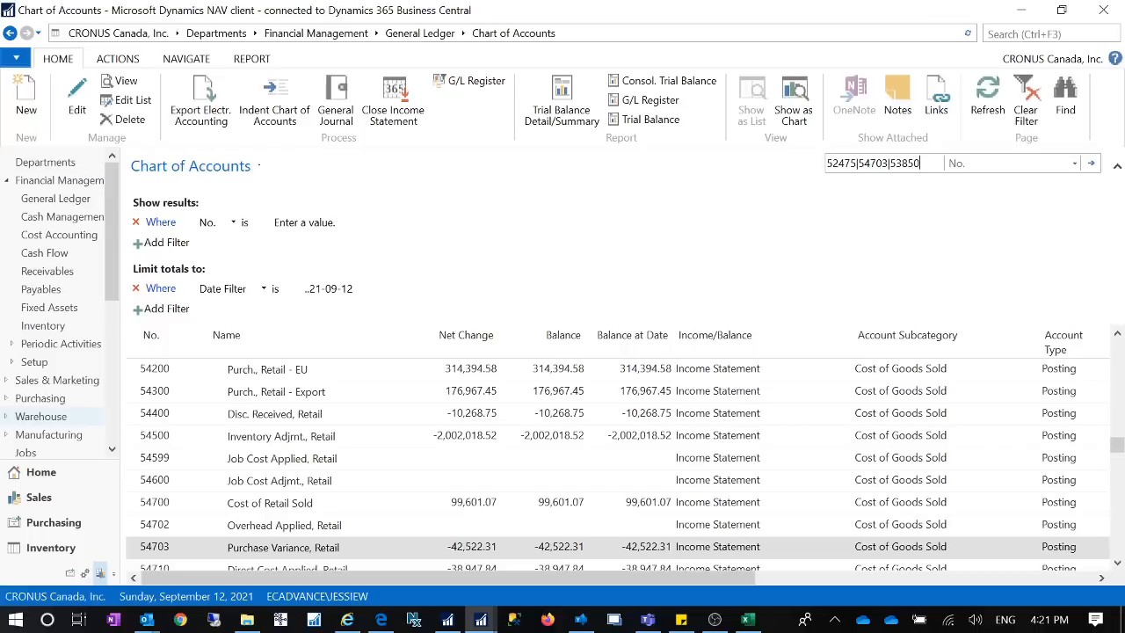
key(Return)
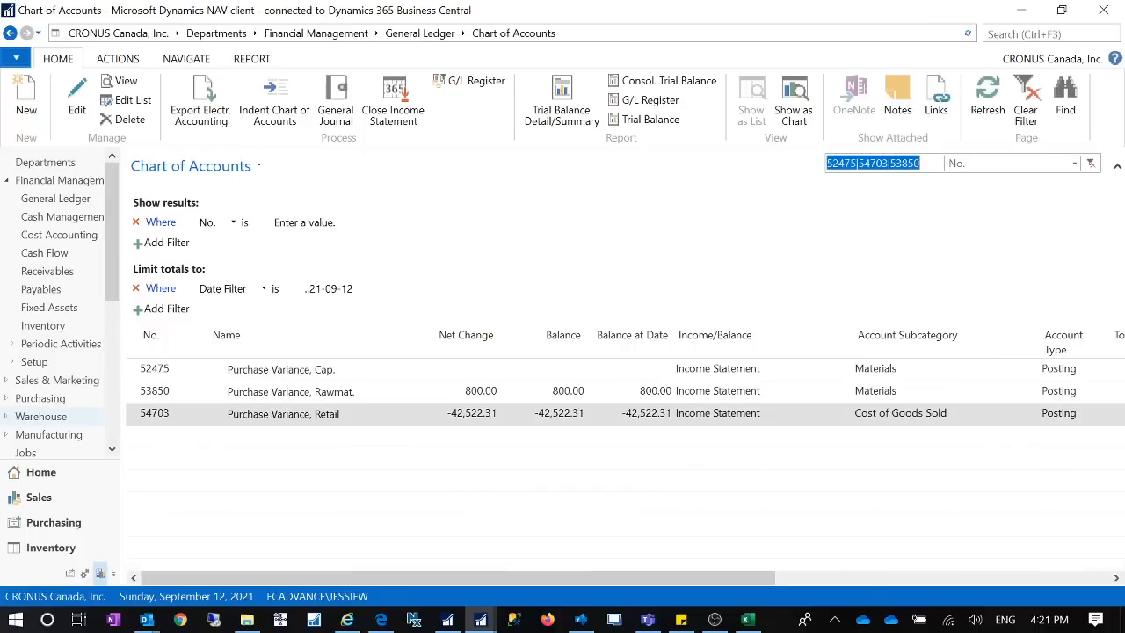
Select all three filtered purchase variance account rows and copy them.
click(147, 371)
click(145, 416)
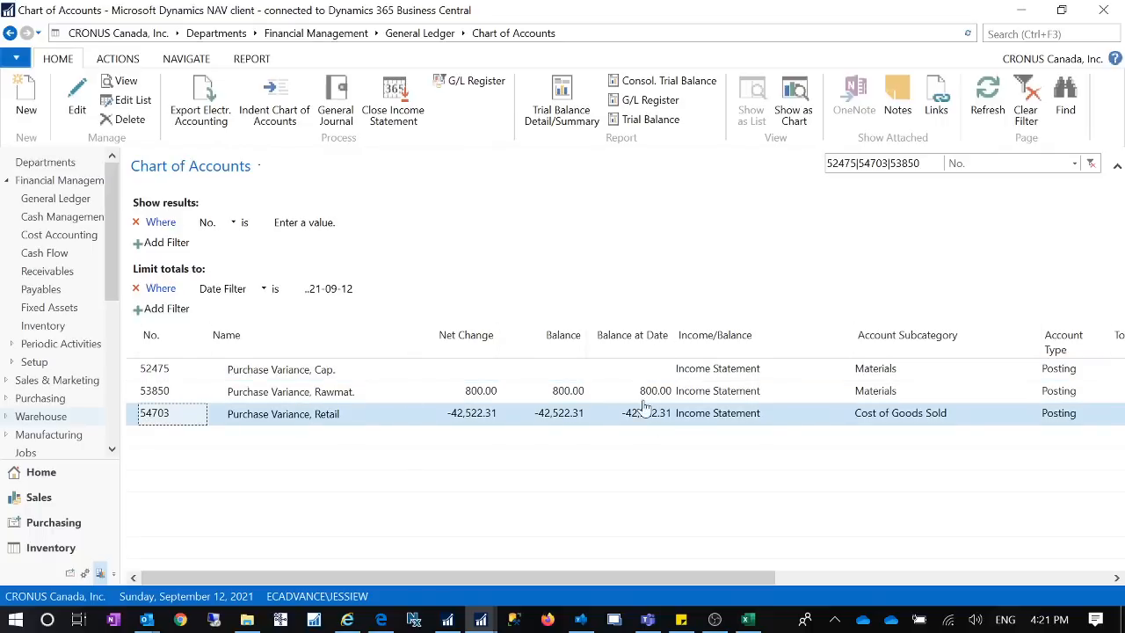
shift+click(136, 375)
right_click(420, 392)
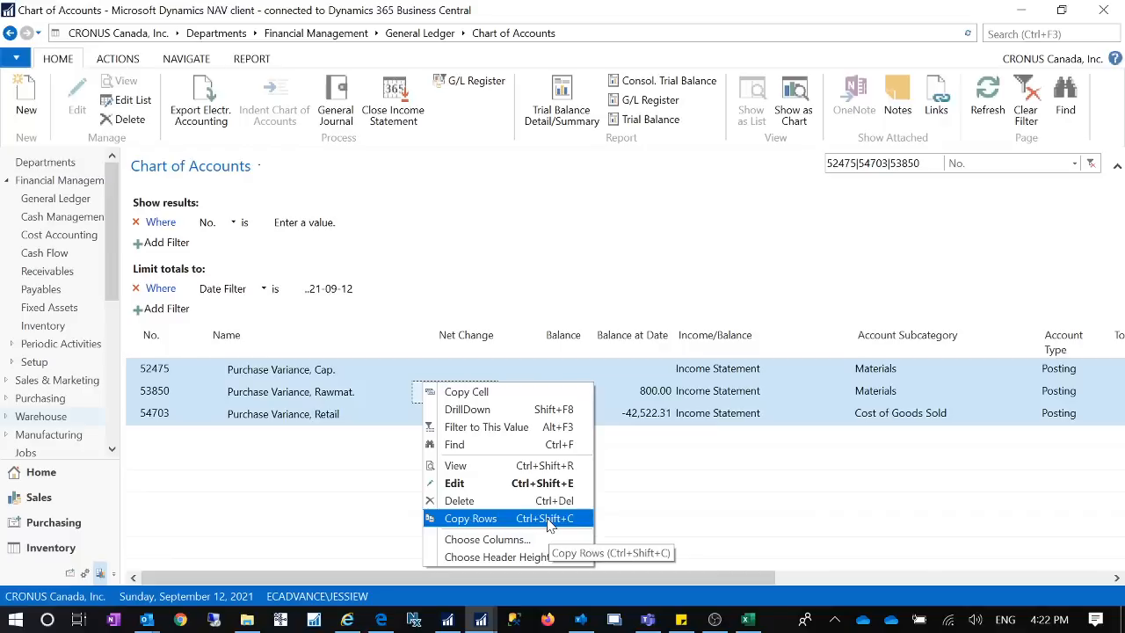
click(546, 520)
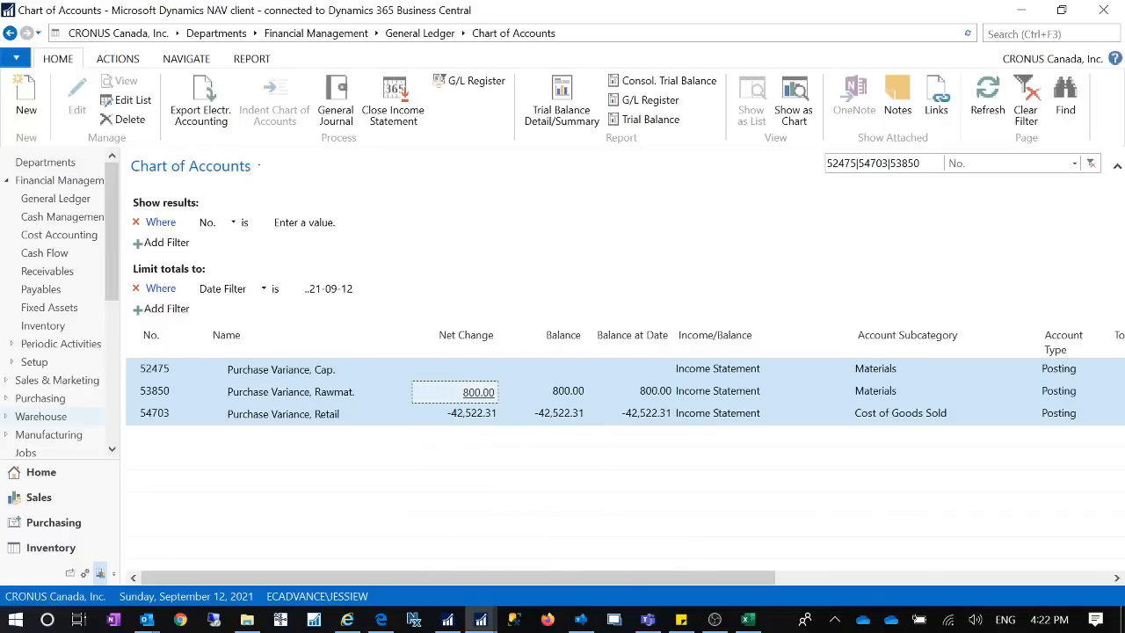
Switch to the Excel workbook, paste the copied account rows at A8, and widen column E to show the Balance at Date values.
drag(1124, 173, 344, 49)
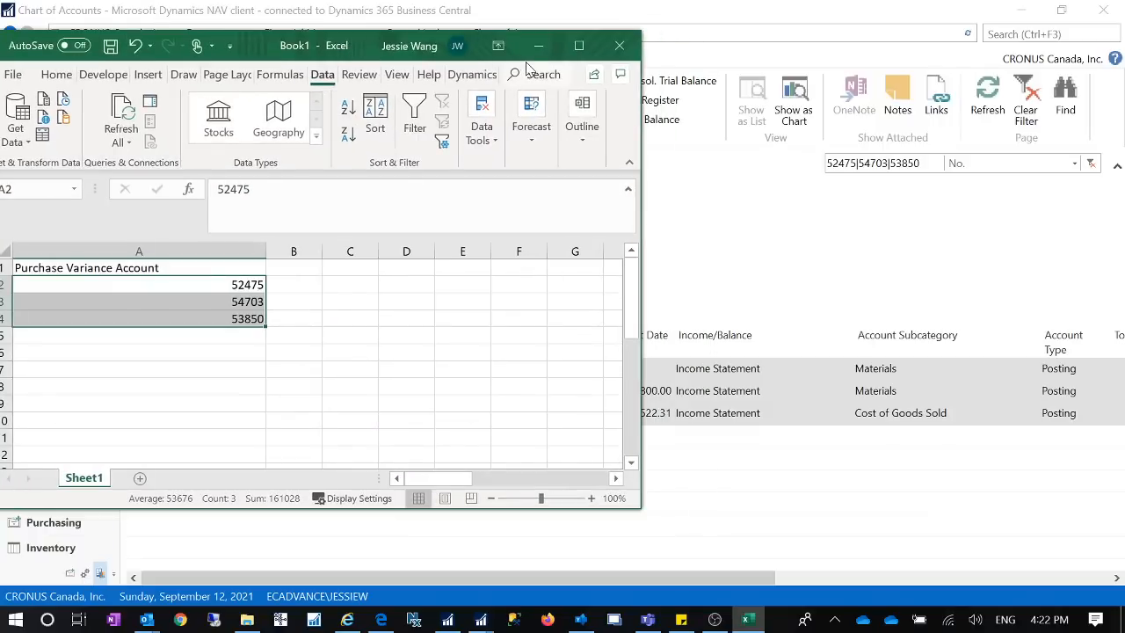
click(579, 45)
click(151, 352)
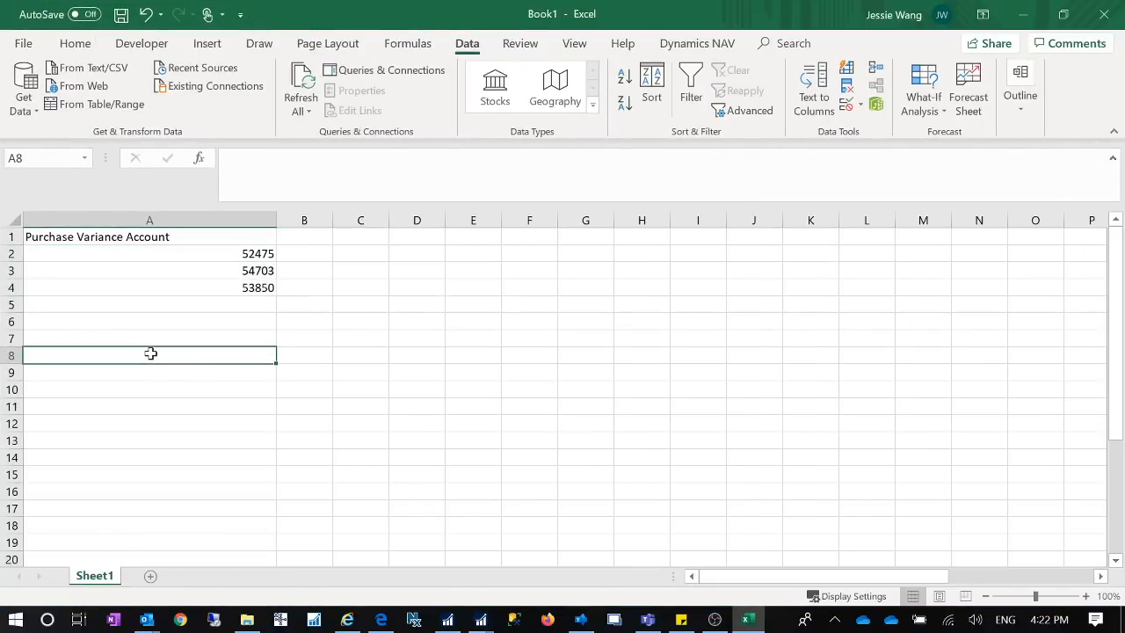
right_click(150, 353)
click(185, 286)
click(552, 476)
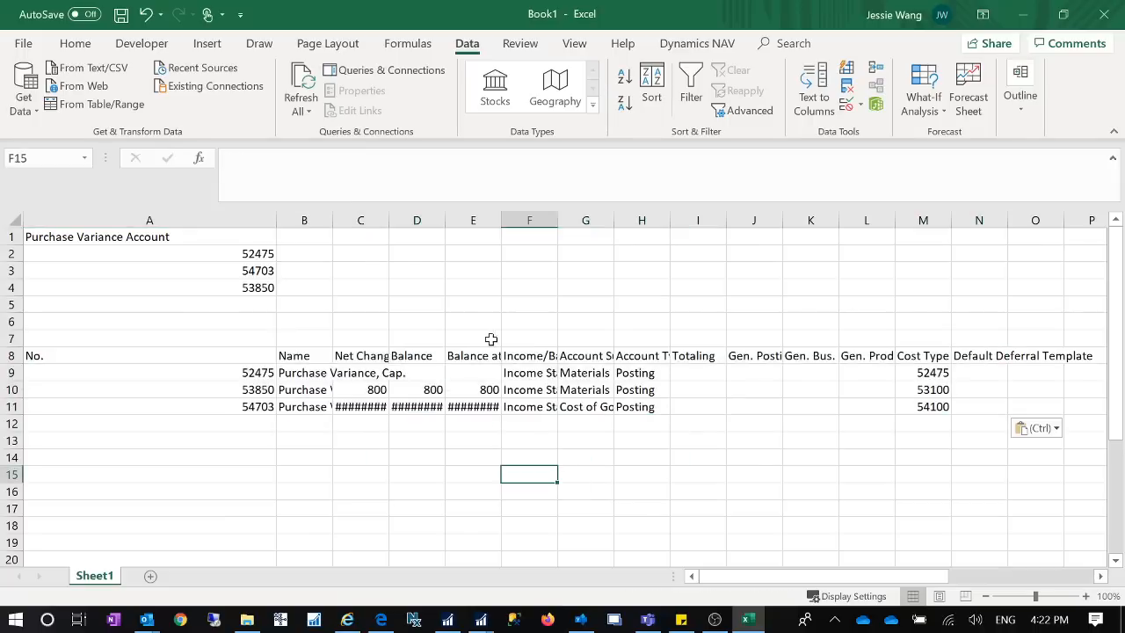
drag(524, 221, 584, 220)
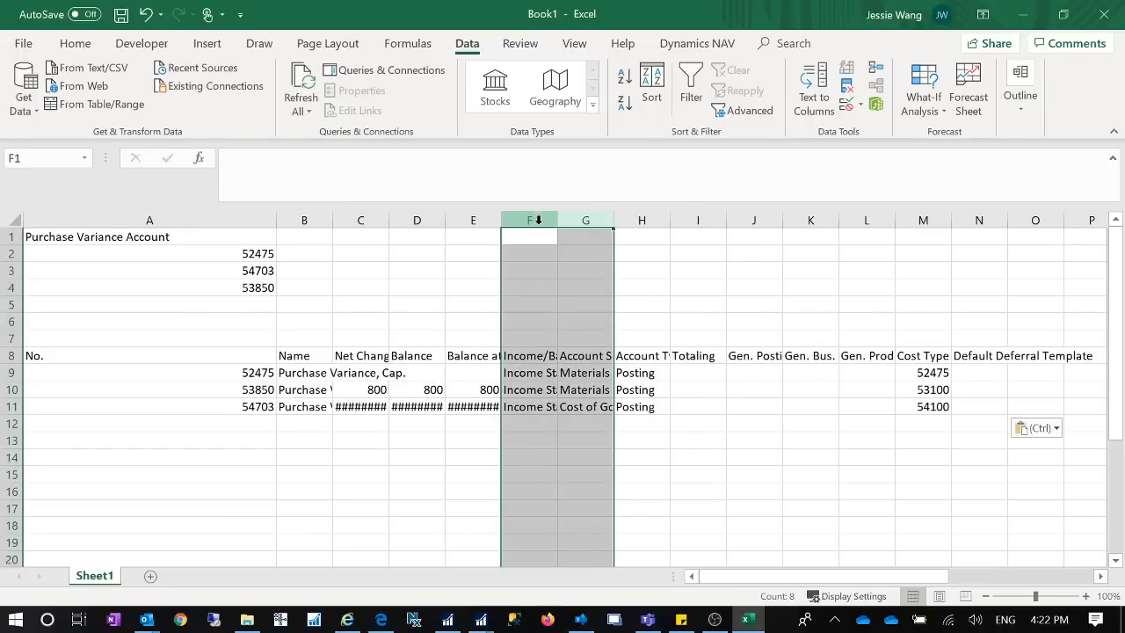
drag(502, 220, 568, 225)
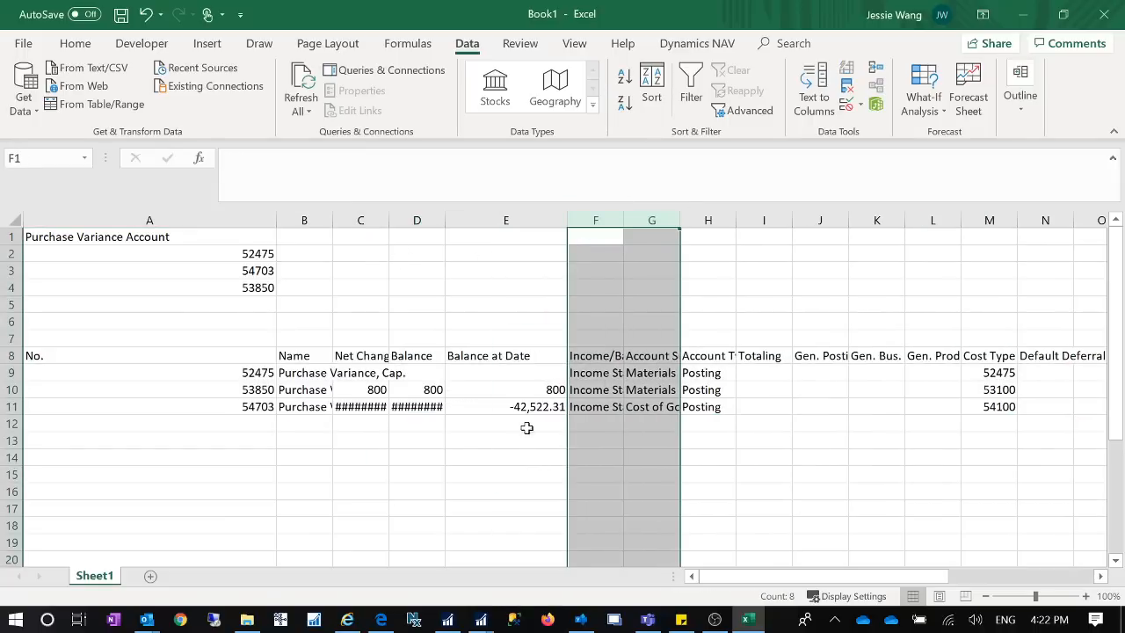
Total the Balance at Date values in E12 with =SUM(E9:E11) and apply the comma number style to the result.
click(526, 428)
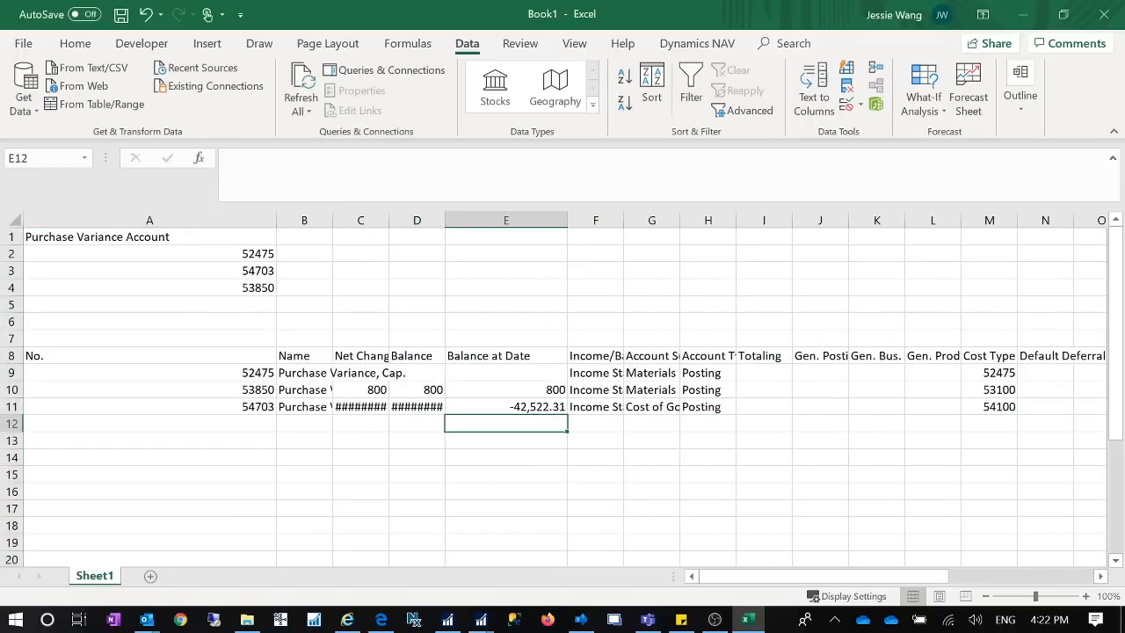
click(74, 43)
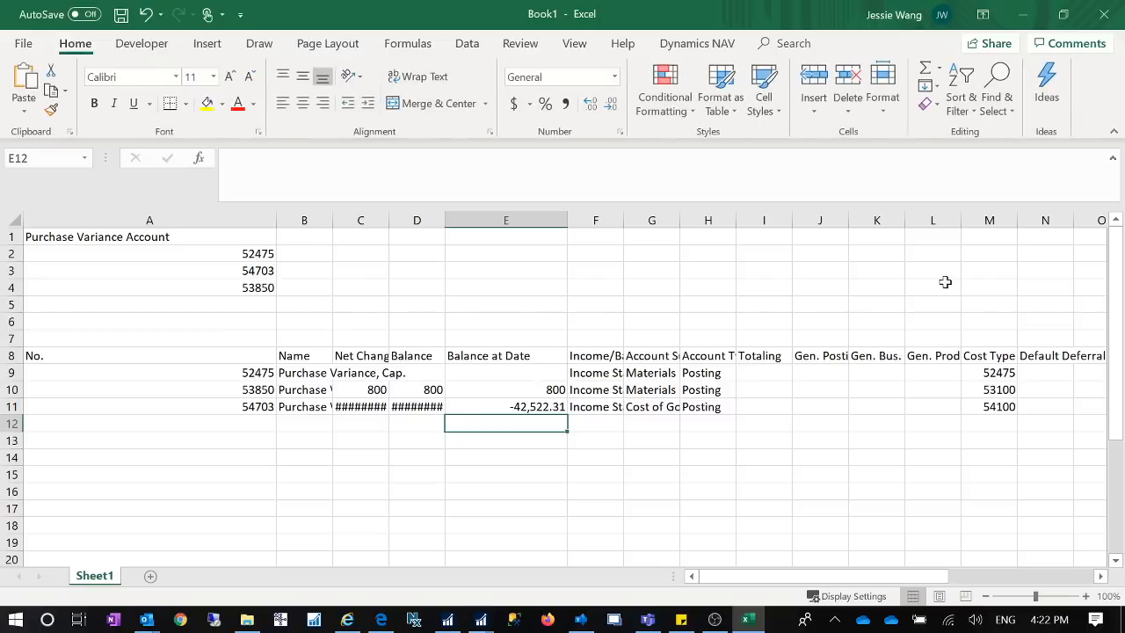
click(924, 69)
drag(558, 371, 548, 402)
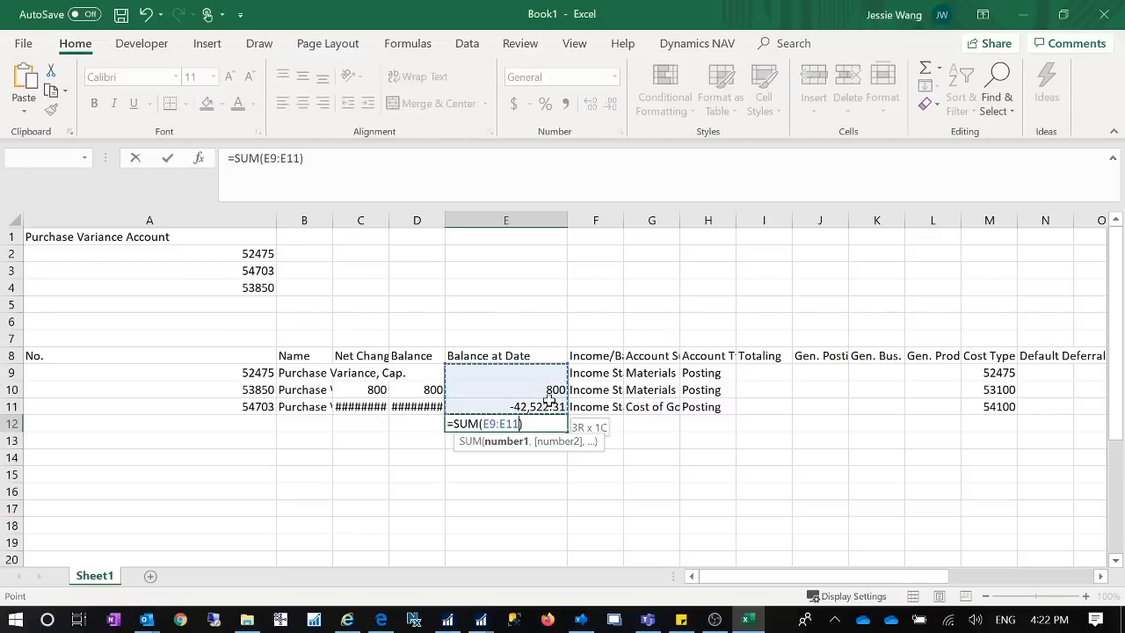
key(Return)
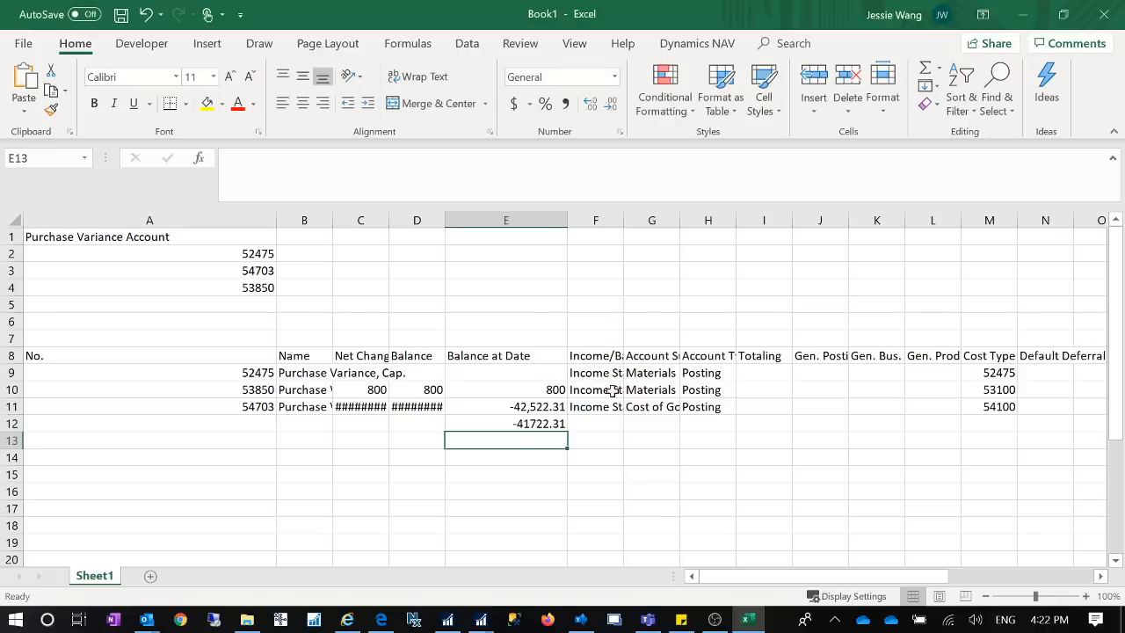
click(558, 423)
click(565, 103)
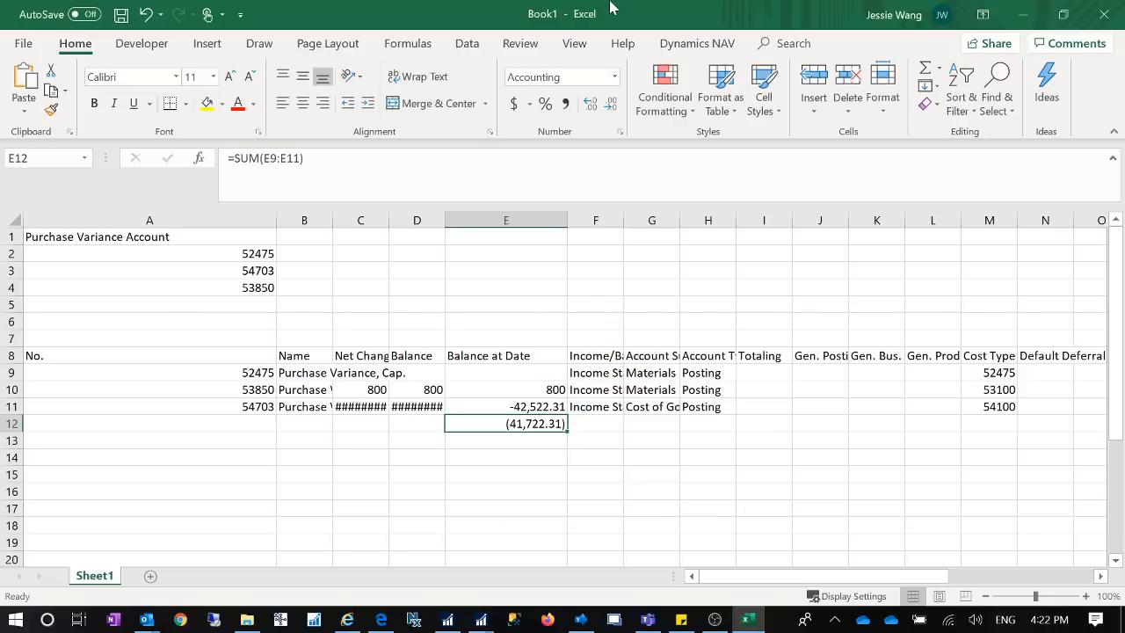
Return to Dynamics NAV, search for "inventory cos", and open the Inventory - Cost Variance report under Purchasing, Inventory & Costing.
drag(609, 8, 1124, 119)
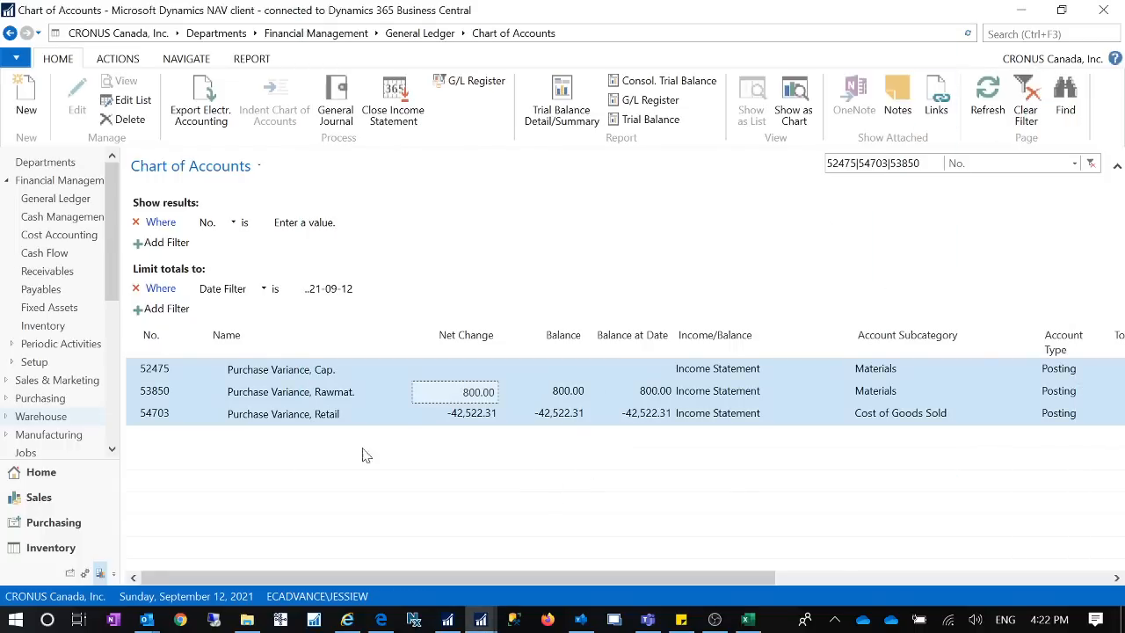
click(327, 397)
key(ctrl+F3)
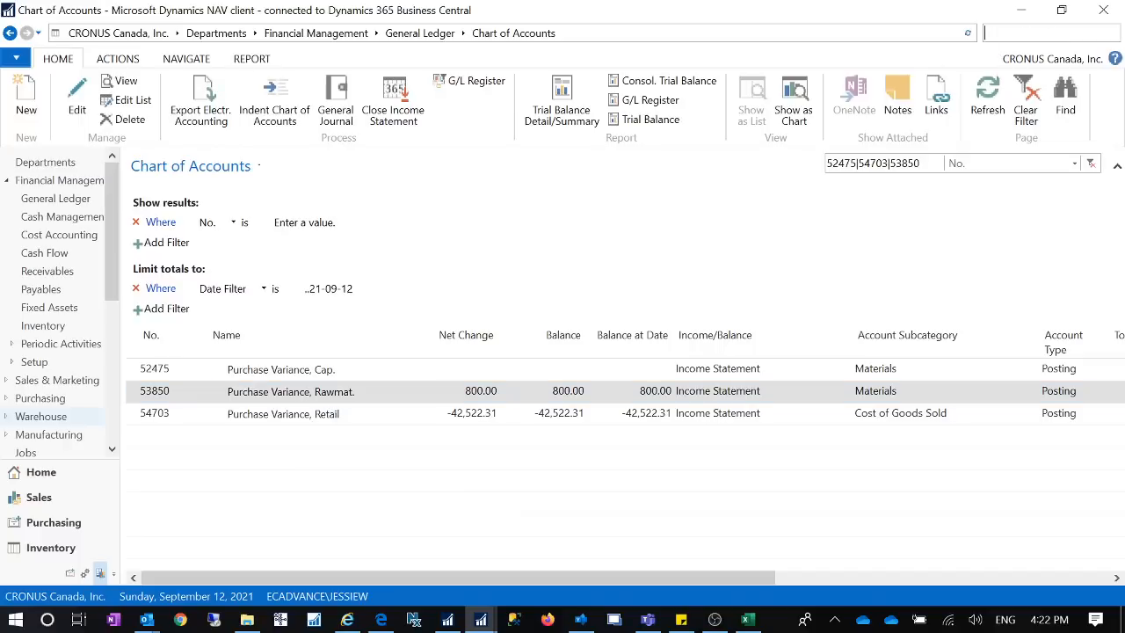
text(invnen)
key(BackSpace)
key(BackSpace)
key(BackSpace)
text(entory)
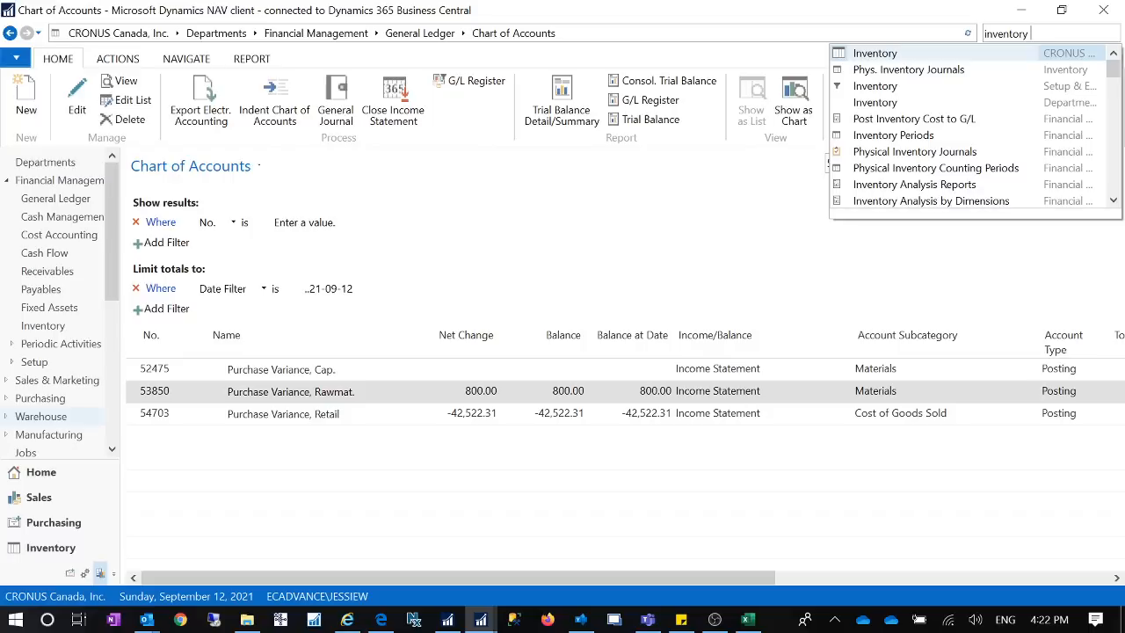
text(cos)
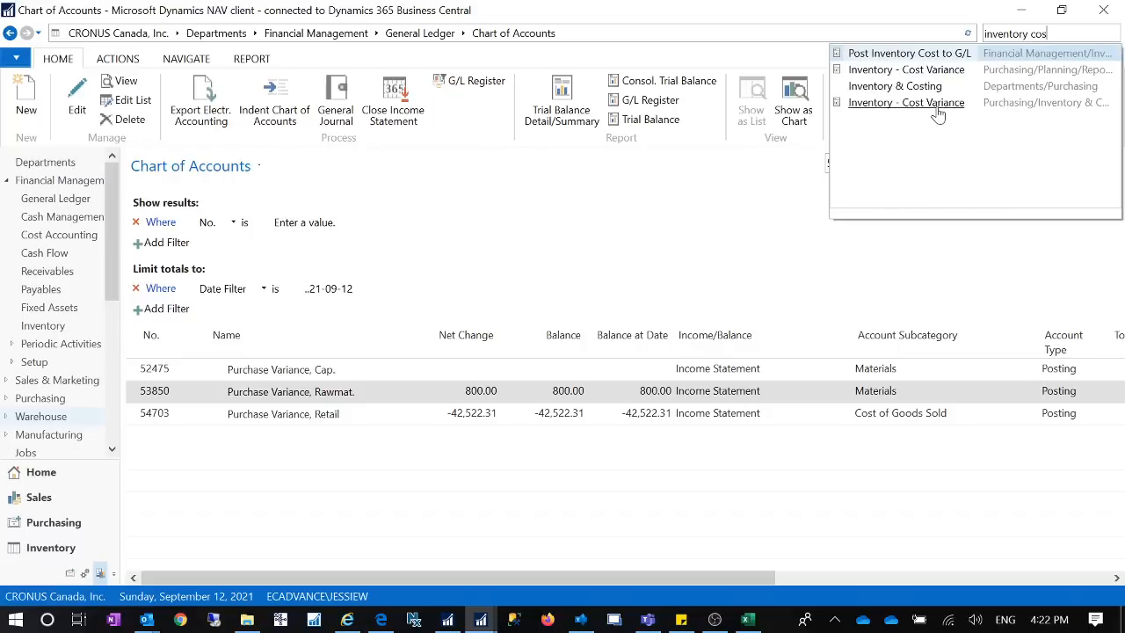
click(936, 110)
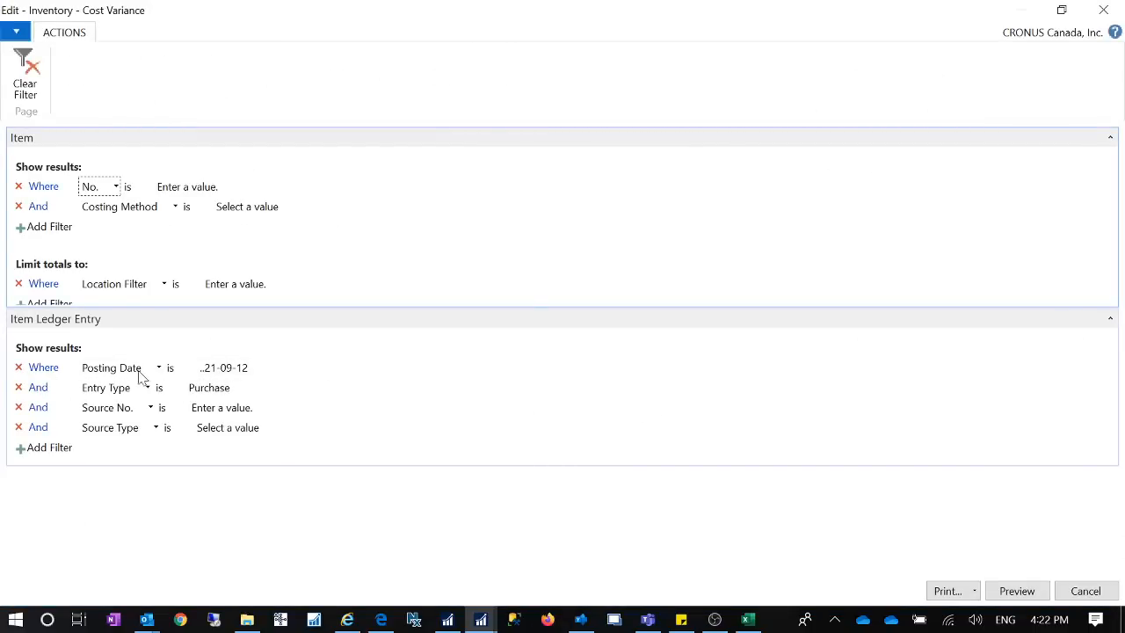
Preview the Inventory - Cost Variance report for Purchase entries with a Posting Date filter of ..21-09-12.
click(203, 371)
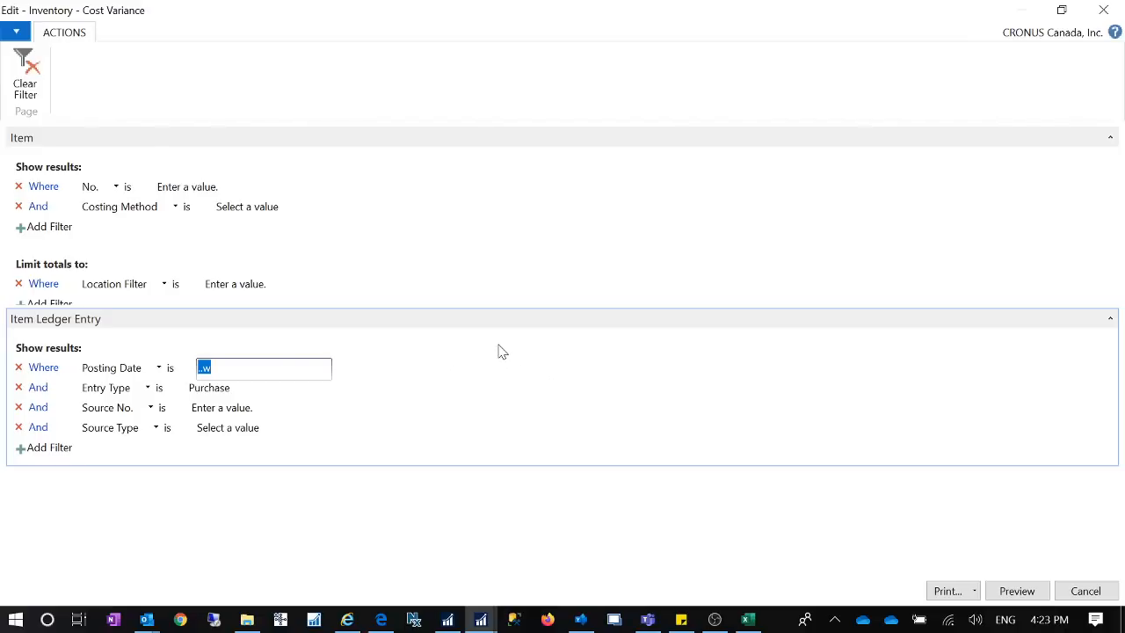
key(Tab)
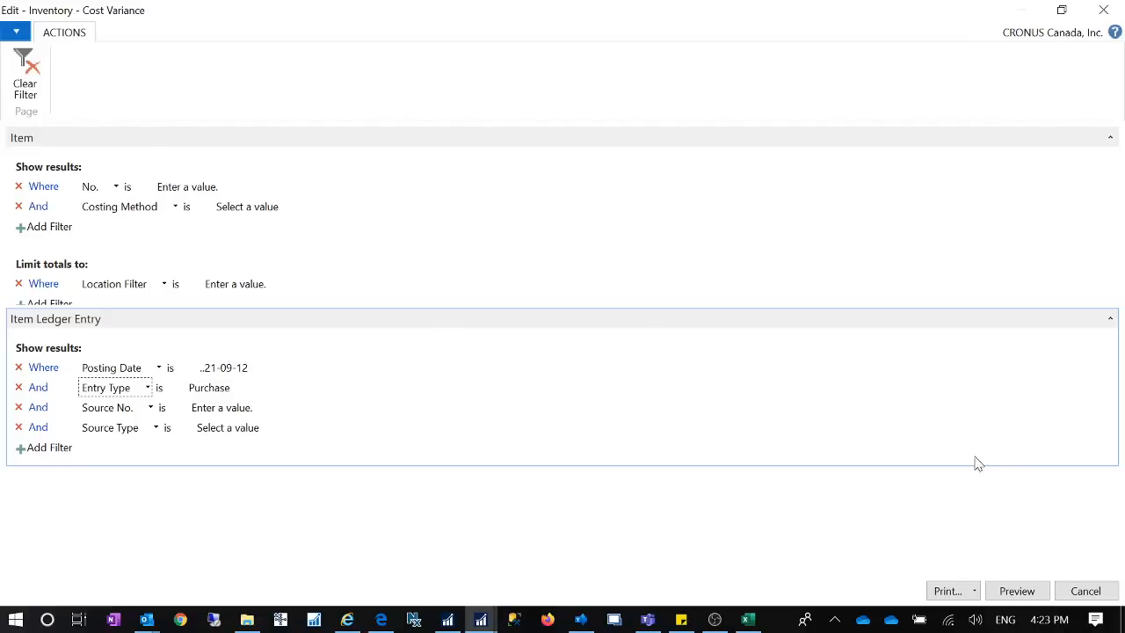
click(1016, 592)
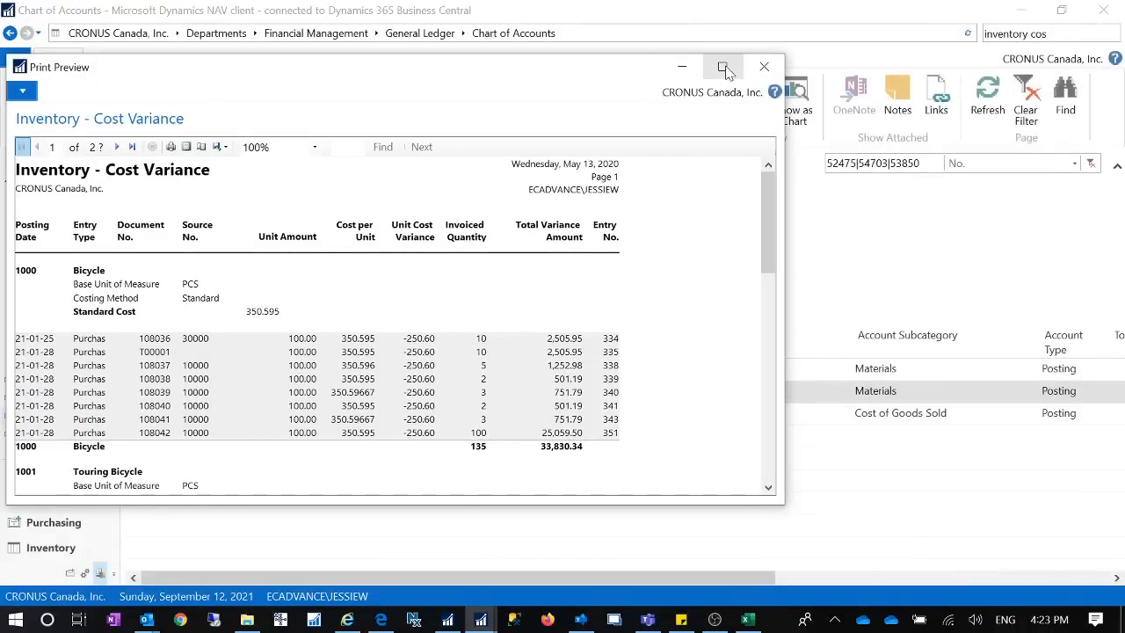
Maximize the report preview, go to its last page, and compare the total variance amount with the sum in Excel cell E12.
click(723, 65)
click(126, 87)
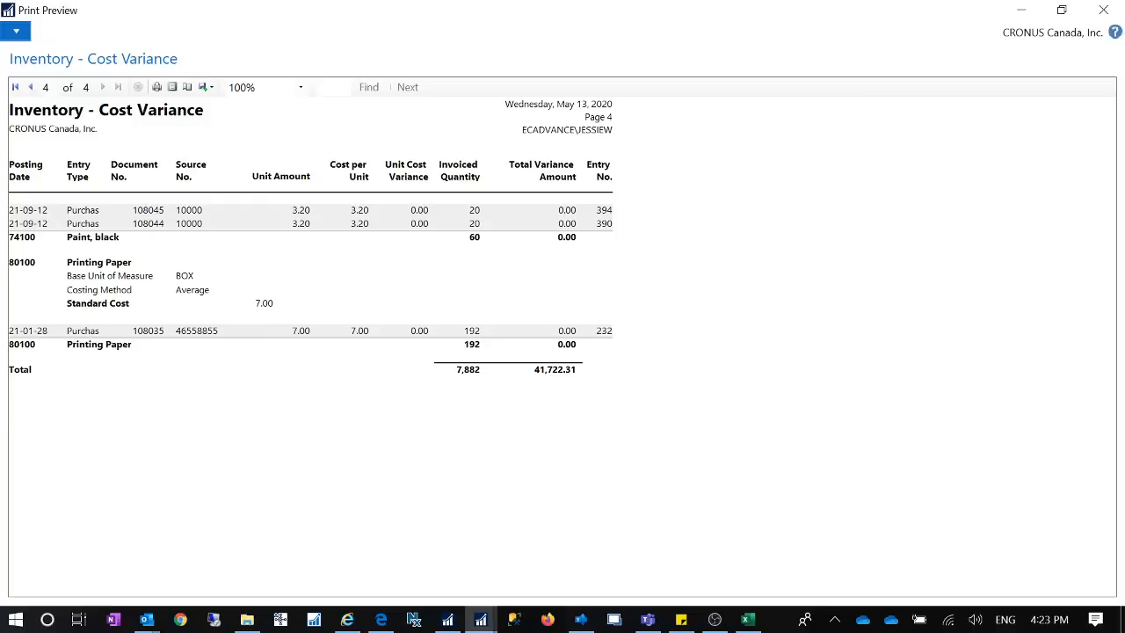
drag(1124, 237, 102, 7)
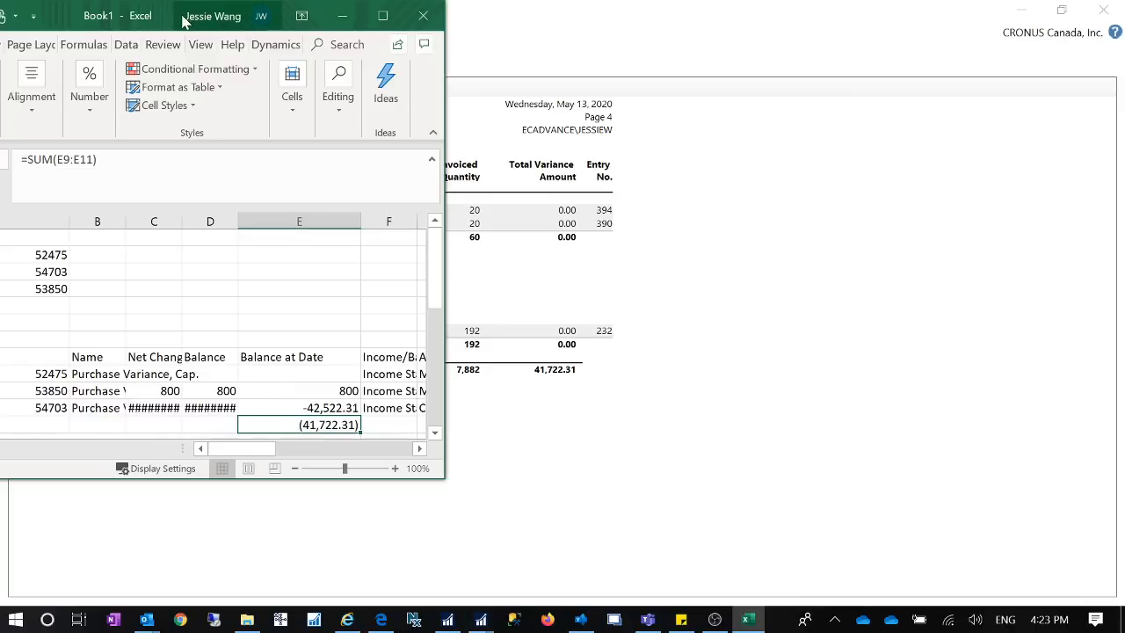
drag(166, 16, 1124, 123)
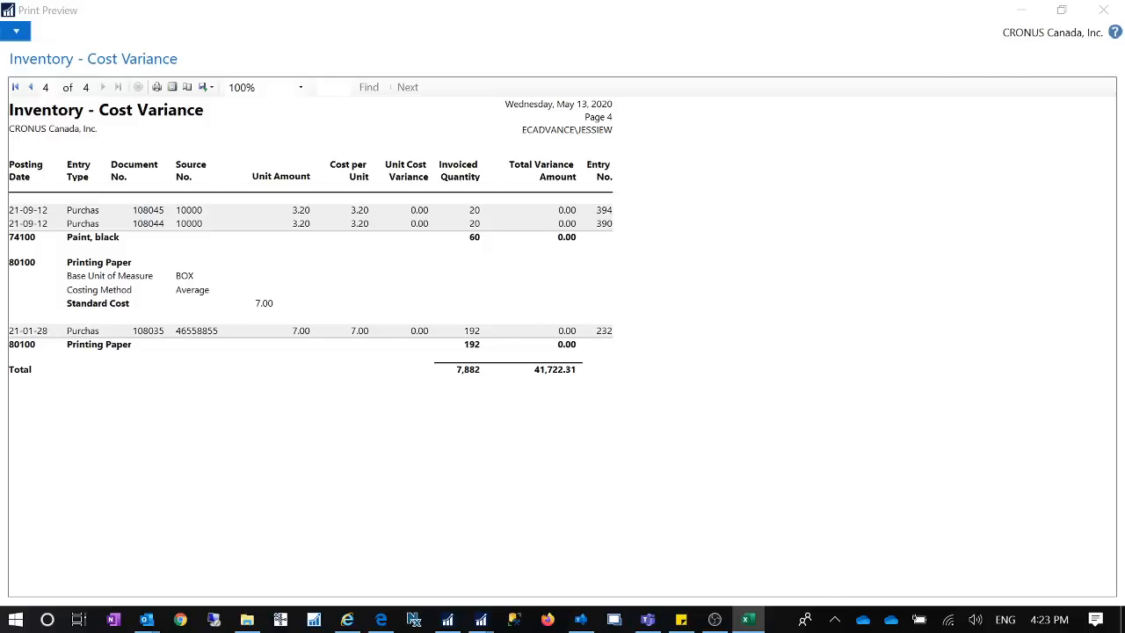
Bring the Excel window over the report preview and widen column B to fit the purchase variance account names.
drag(1124, 229, 673, 35)
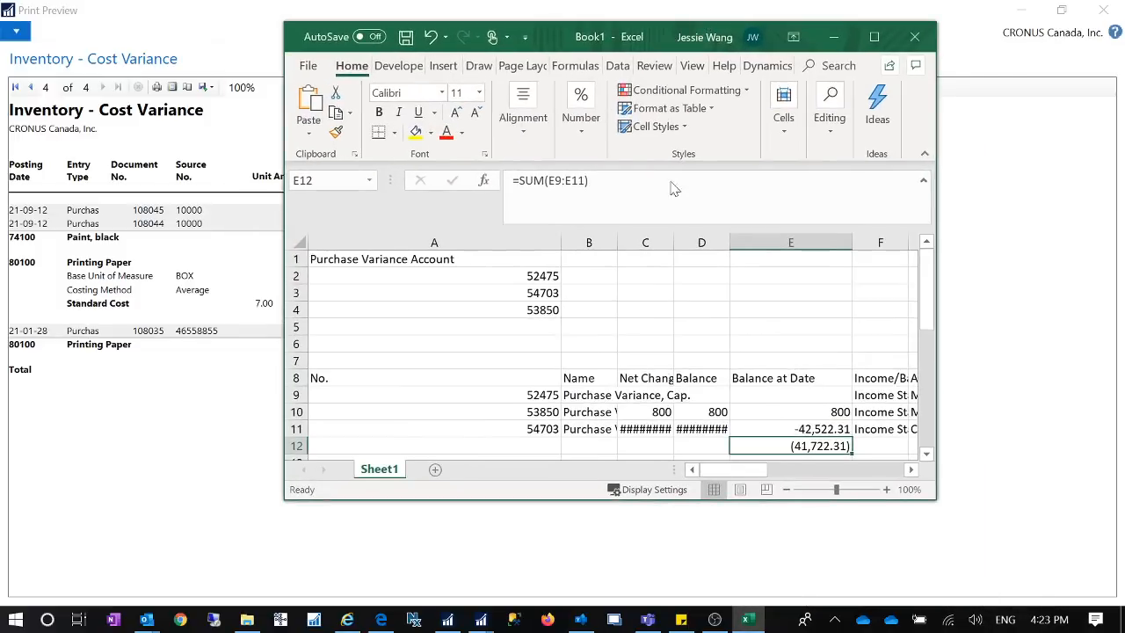
drag(540, 395, 540, 431)
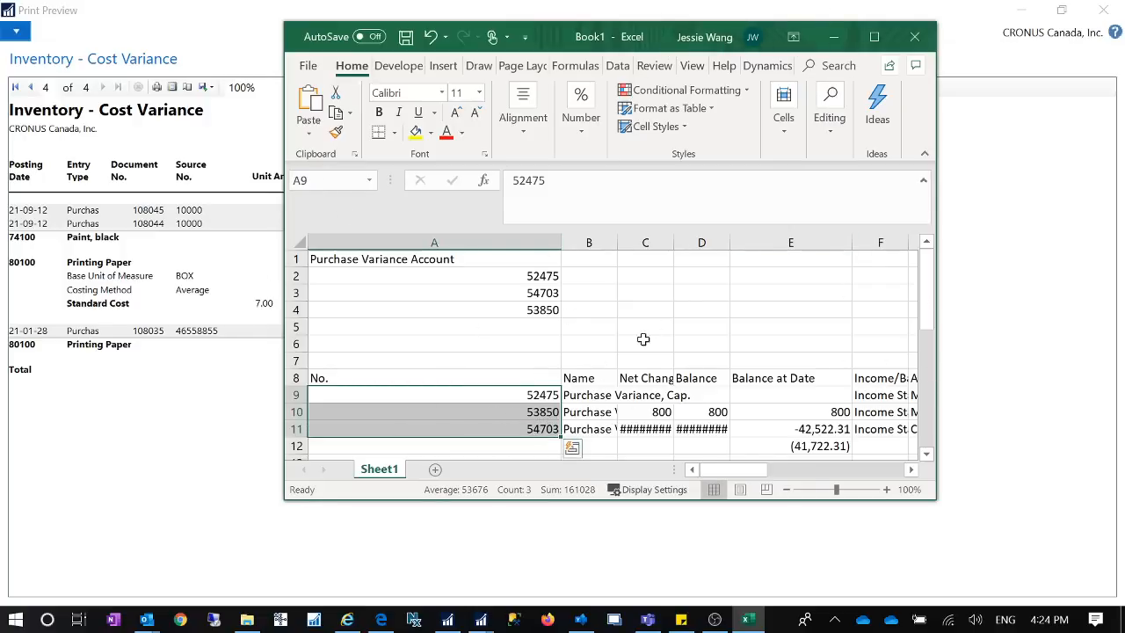
drag(622, 248, 774, 251)
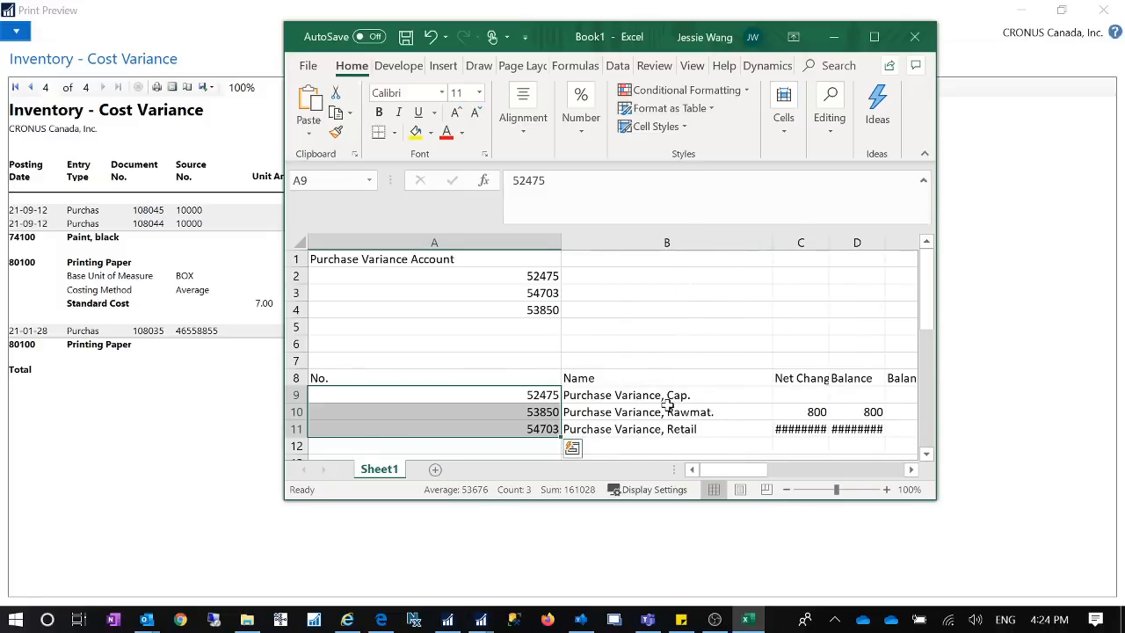
click(668, 400)
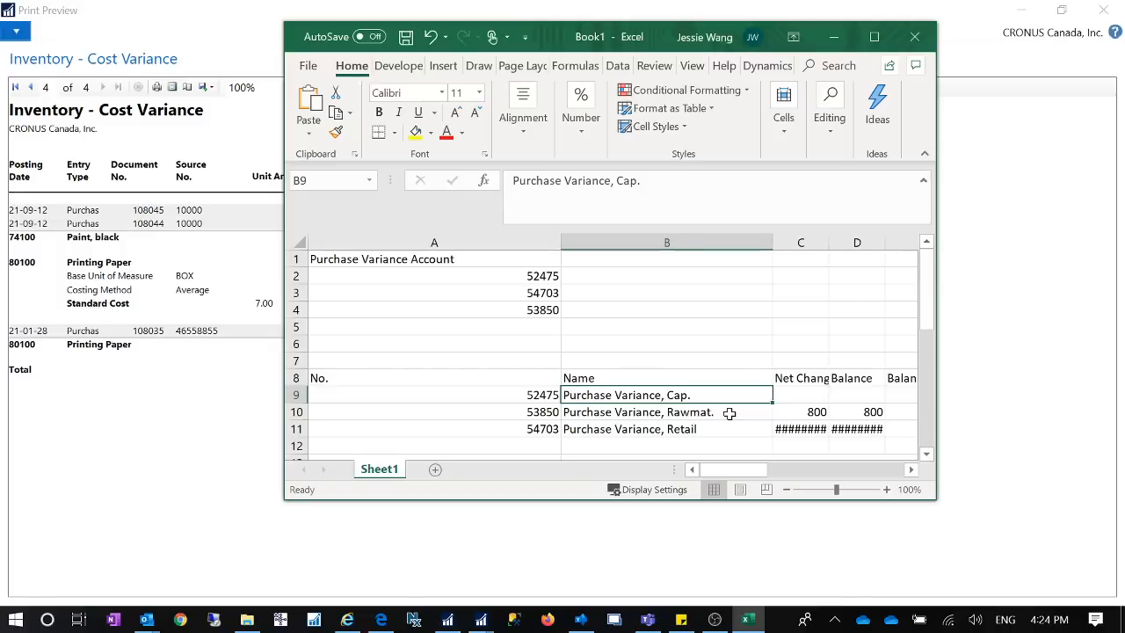
Review the three purchase variance account numbers in A9:A11 one by one, and move the Excel window off the report preview.
click(483, 395)
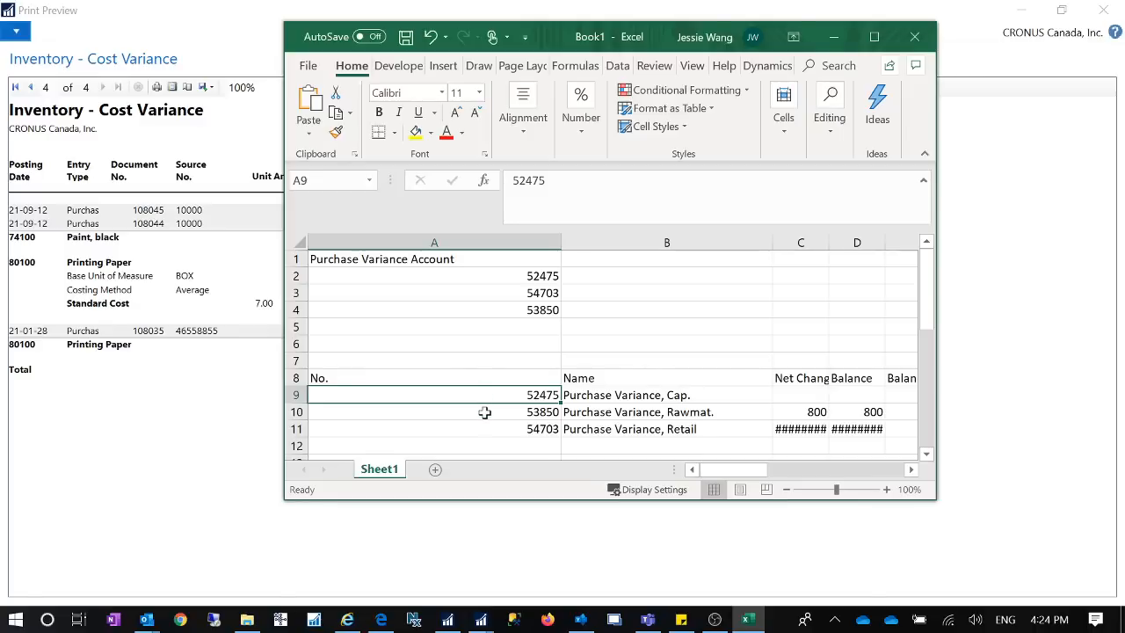
click(484, 414)
click(467, 439)
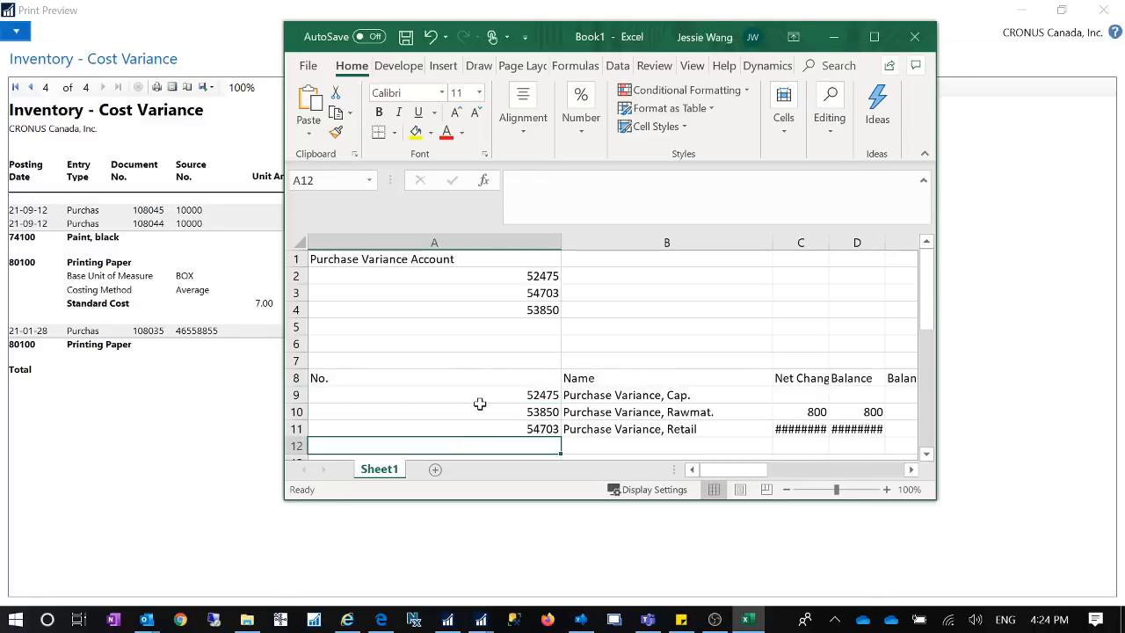
click(479, 399)
click(457, 415)
click(452, 427)
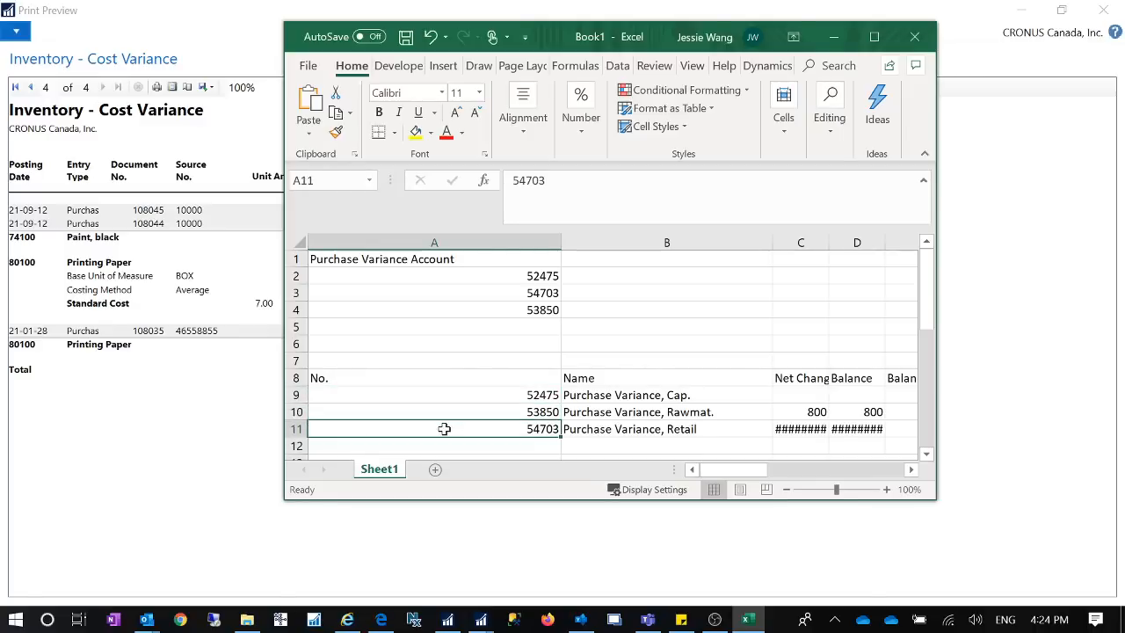
click(480, 397)
click(458, 412)
click(442, 428)
click(447, 409)
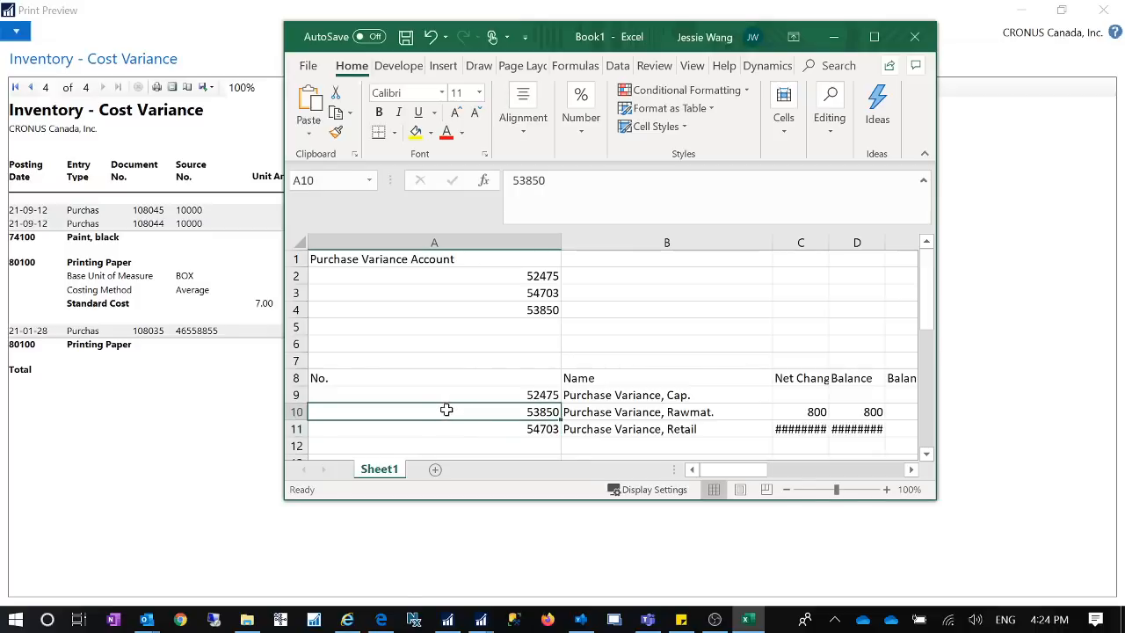
click(435, 395)
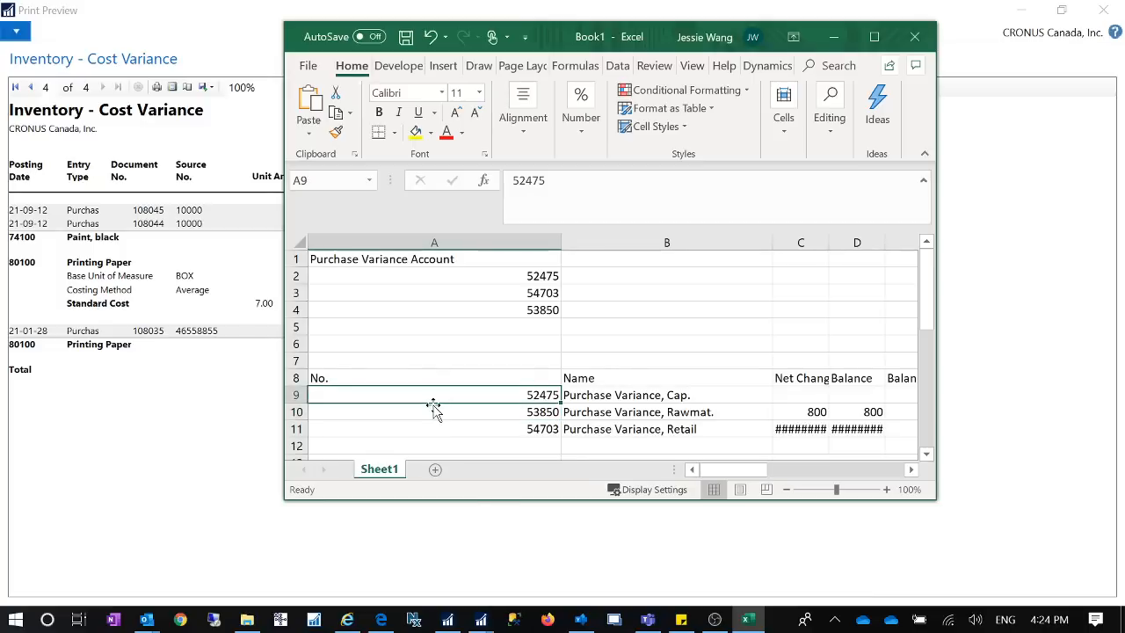
click(429, 413)
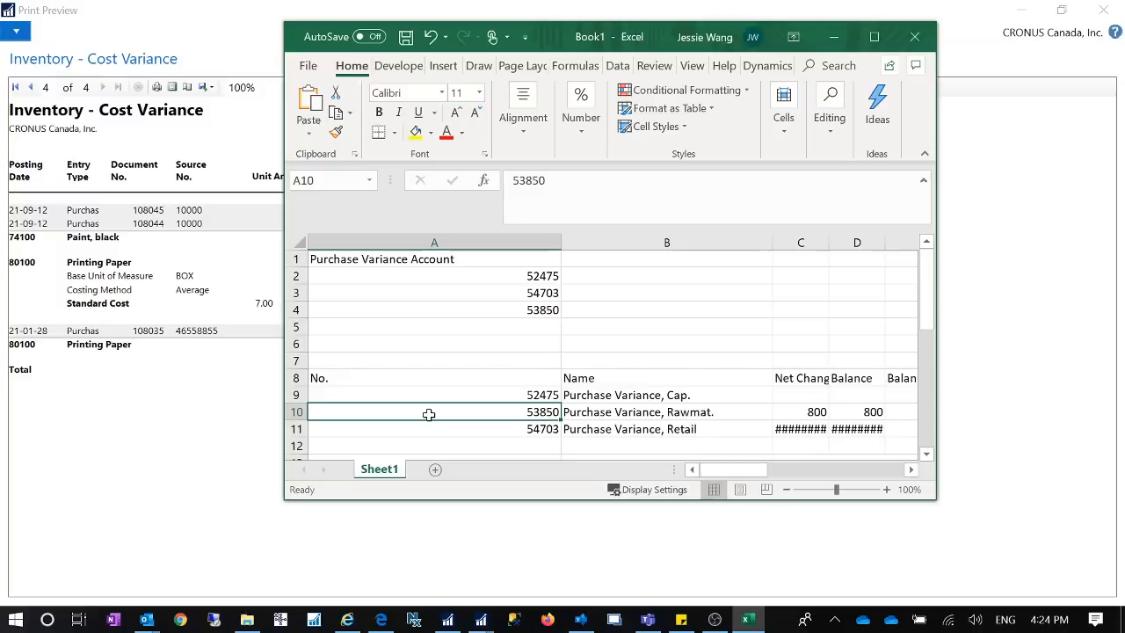
click(433, 400)
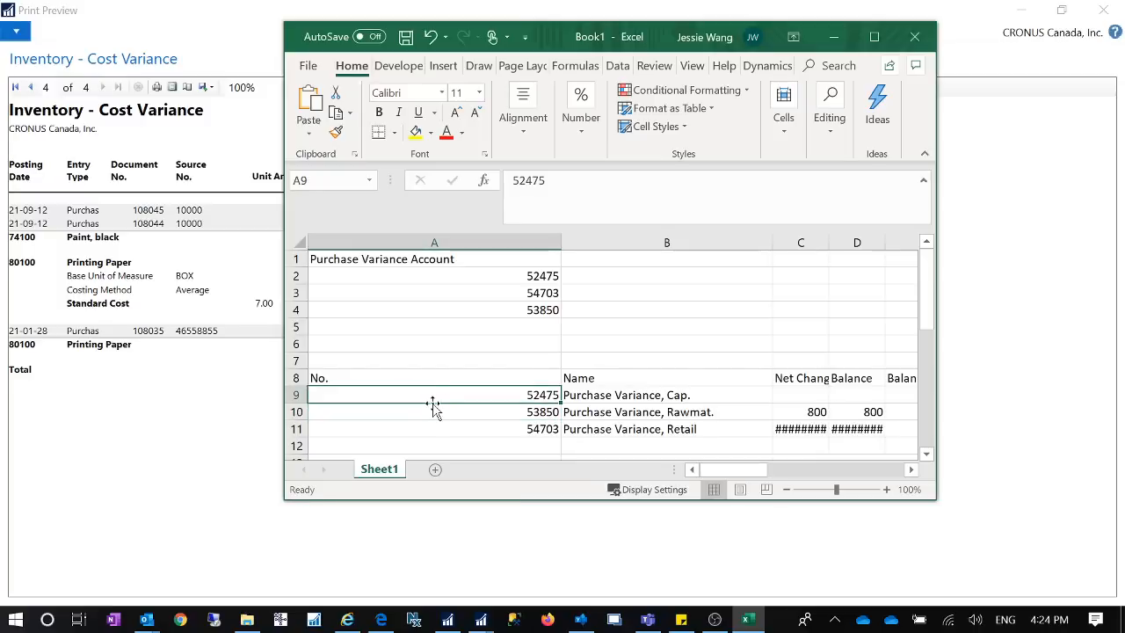
click(427, 411)
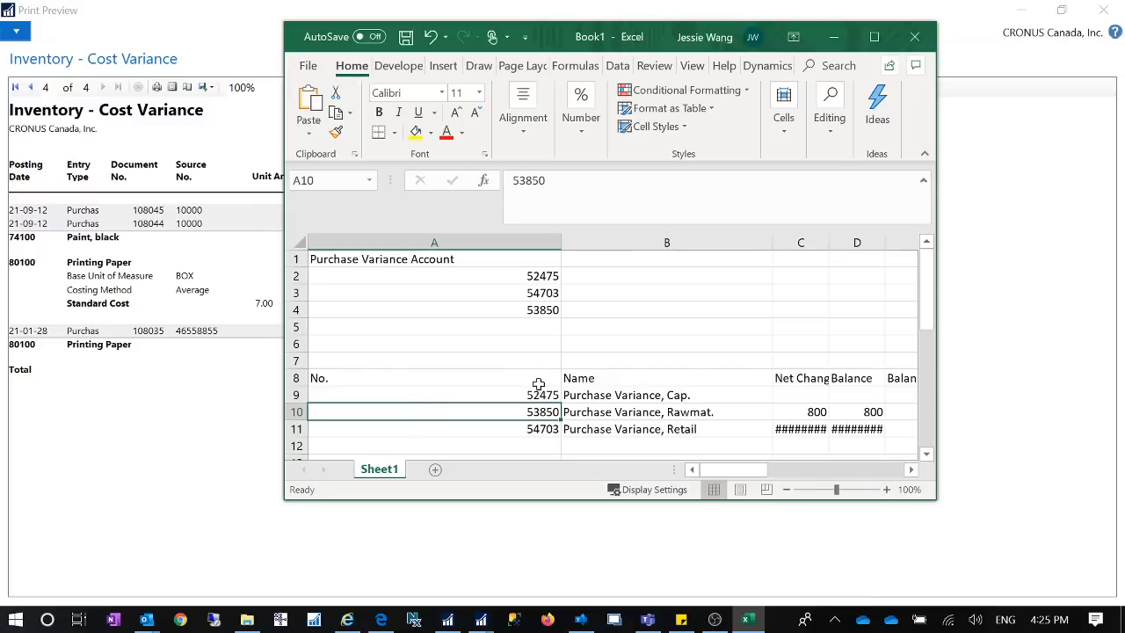
click(507, 393)
click(495, 412)
click(479, 430)
click(489, 397)
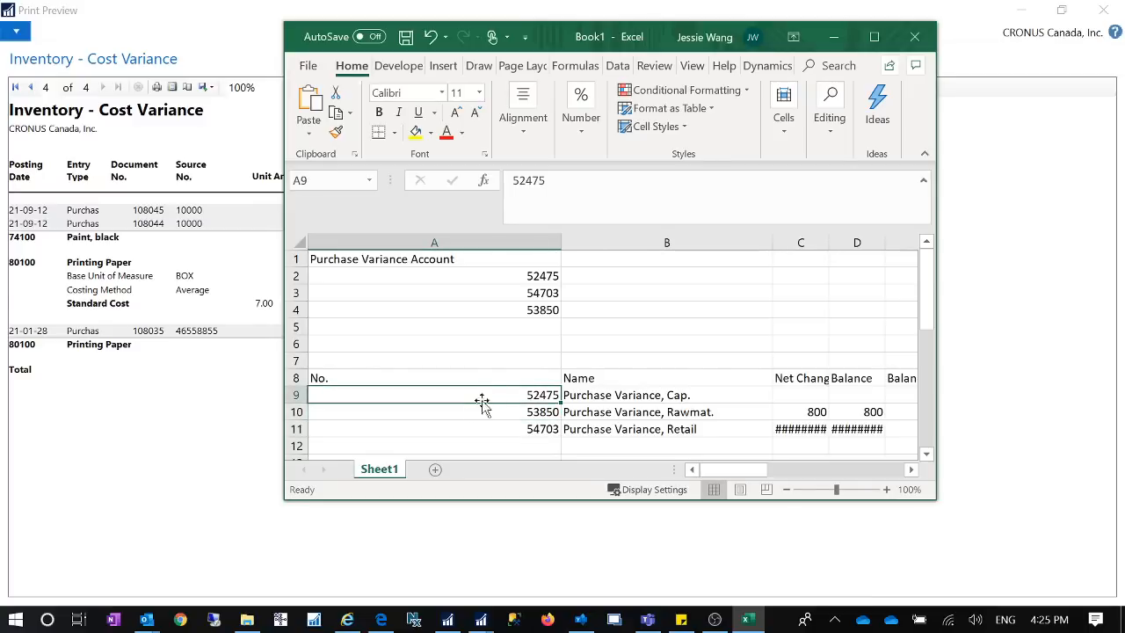
click(471, 414)
click(471, 430)
click(478, 396)
click(412, 412)
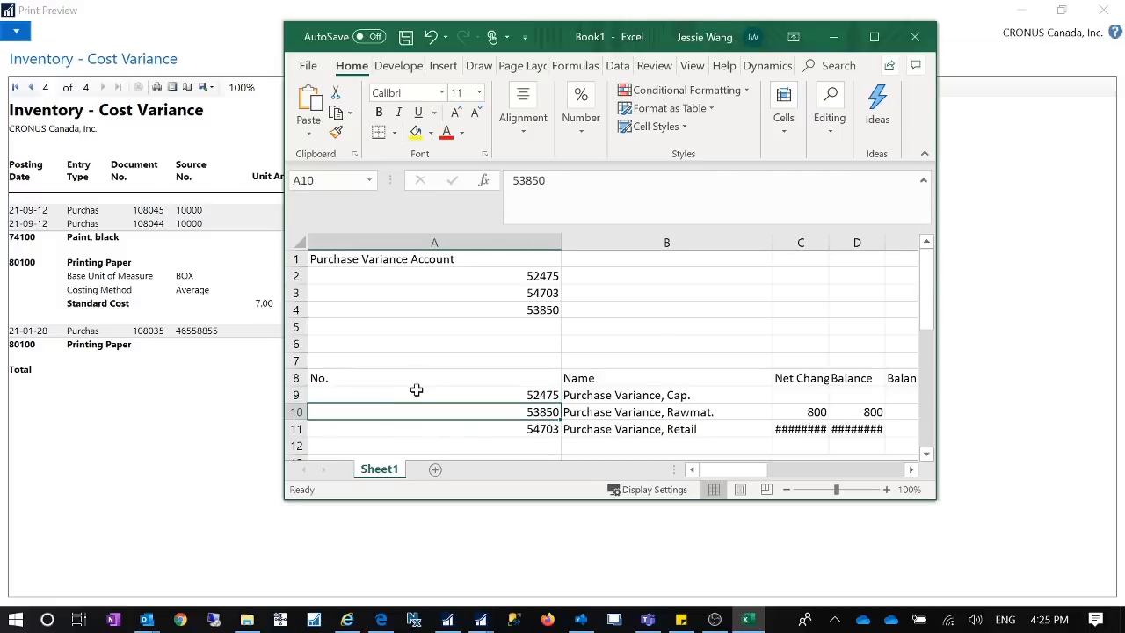
click(416, 393)
click(410, 412)
click(401, 430)
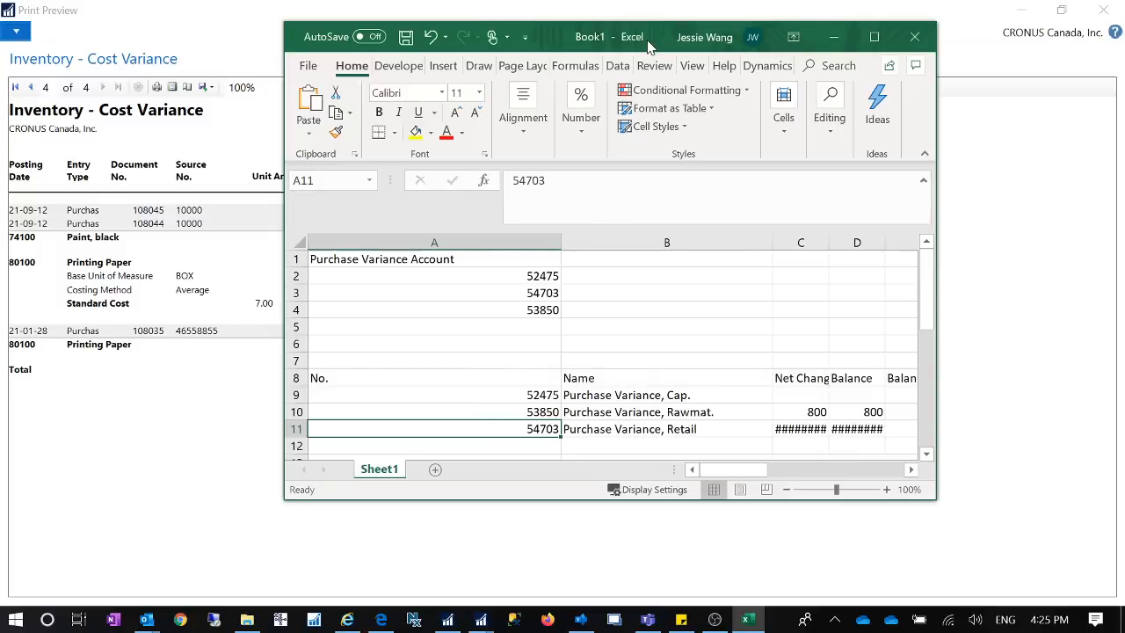
drag(647, 37, 1124, 37)
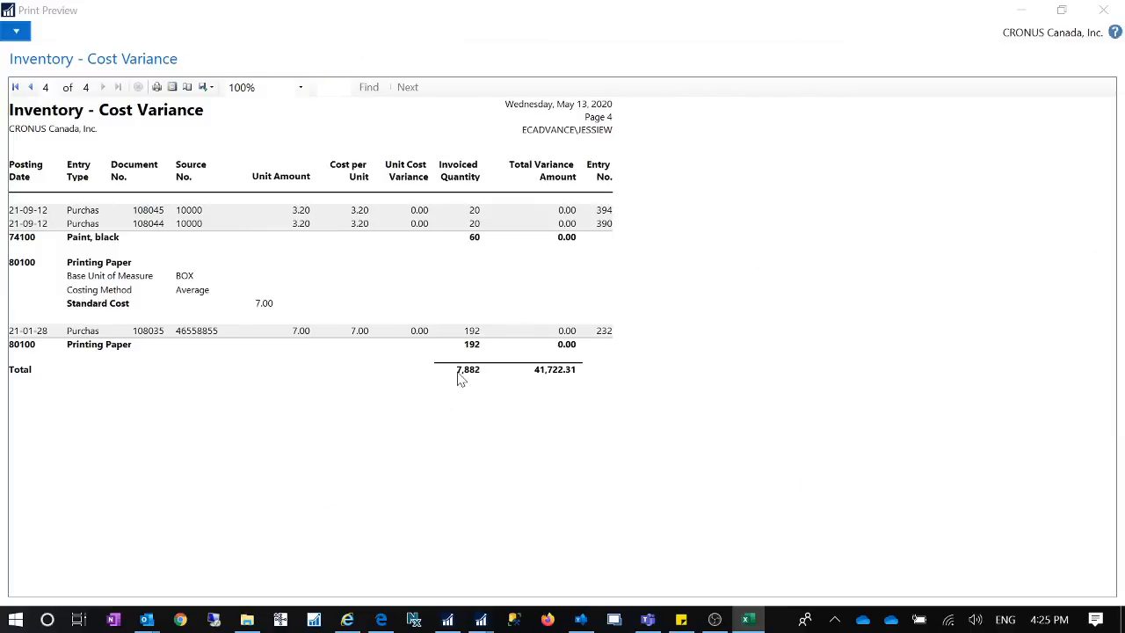
click(351, 617)
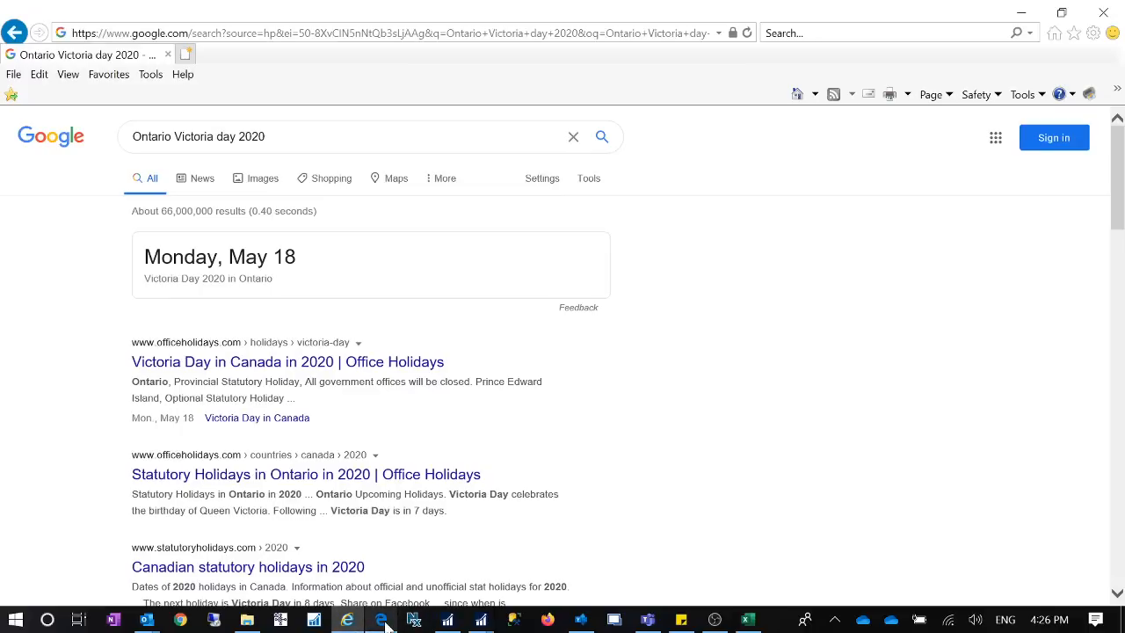
click(381, 619)
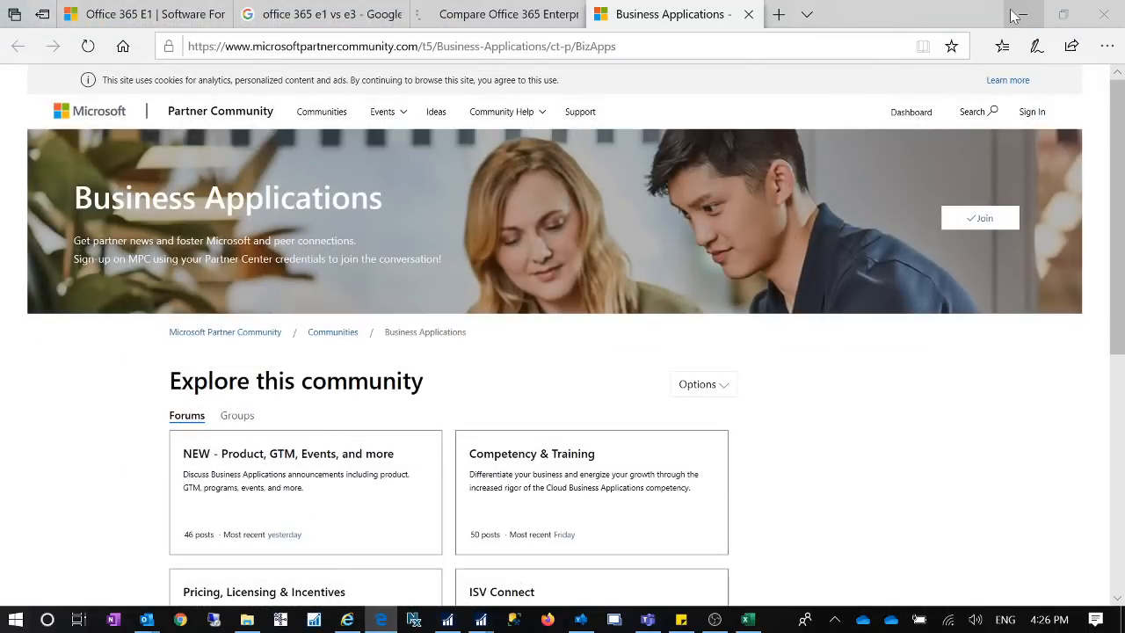
click(1023, 14)
click(684, 619)
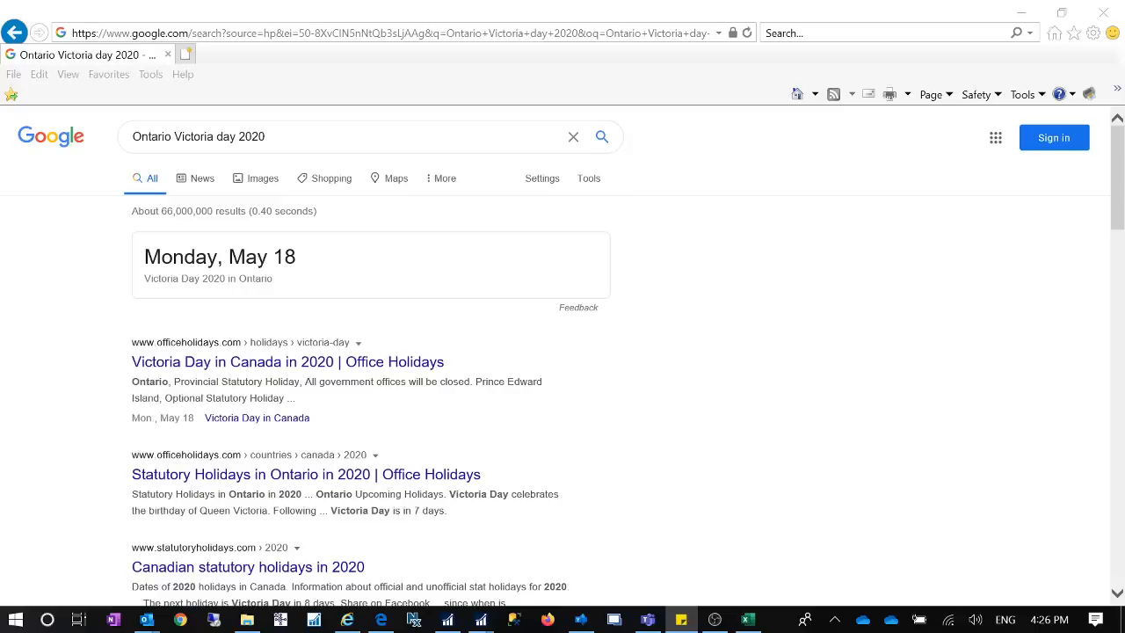
click(317, 32)
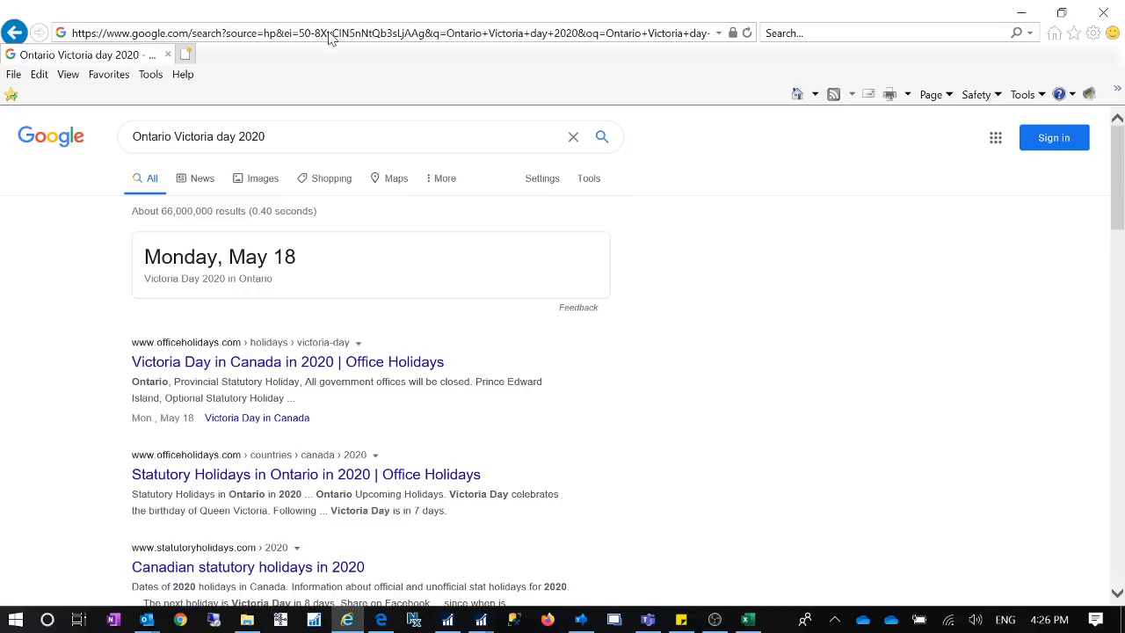
text(https://community.dynamics.com/nav/b/exploredynamicsnav/posts/inventory-cost-variance-report)
key(Return)
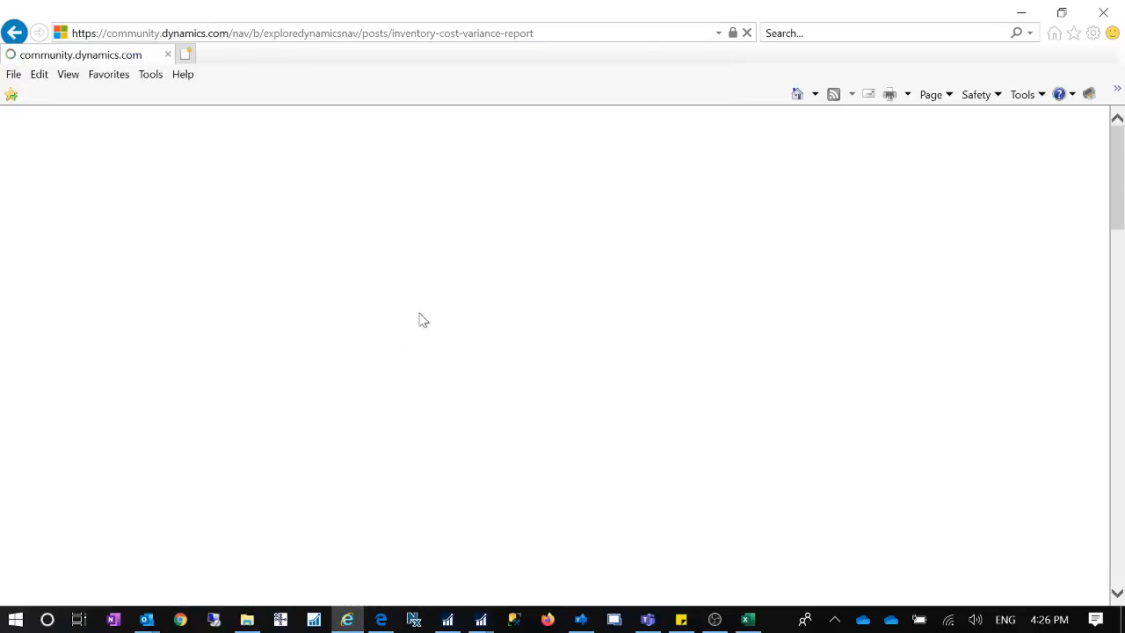
Read how the blog post derives Purchase and Positive Adjustment values, check it against the report preview, and minimize both windows.
scroll(409, 424, down, 2)
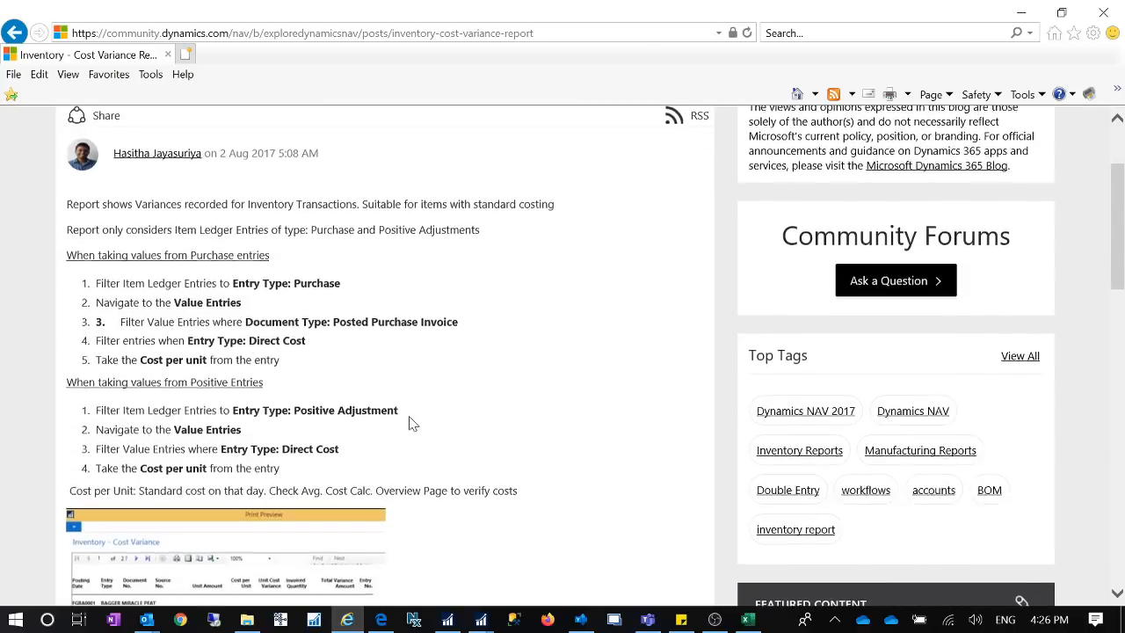
scroll(410, 423, down, 1)
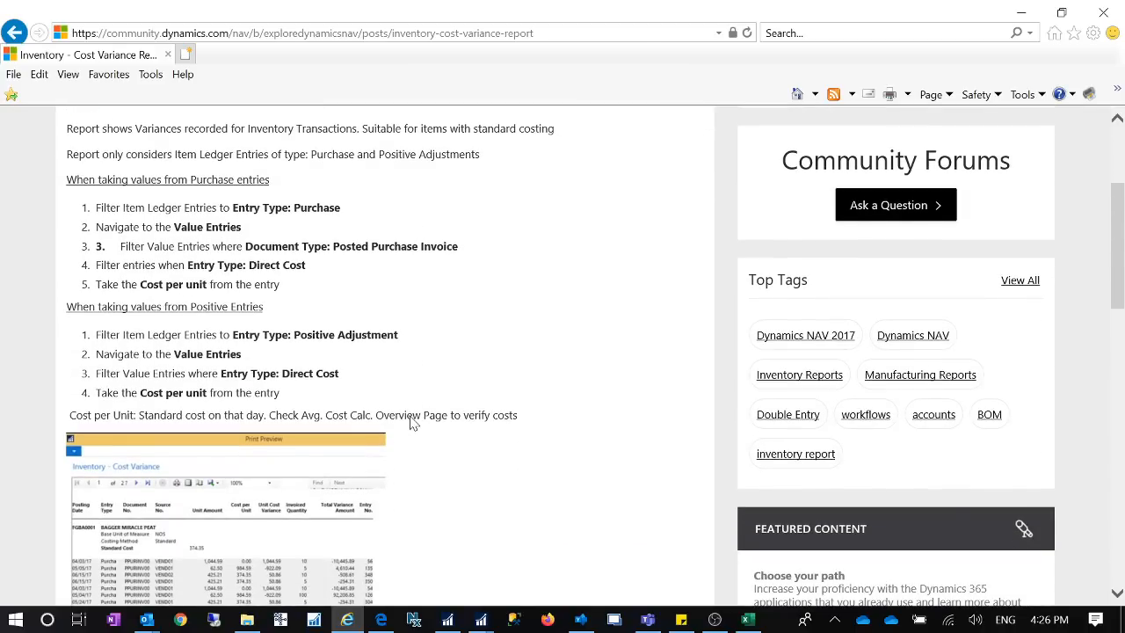
scroll(403, 349, up, 1)
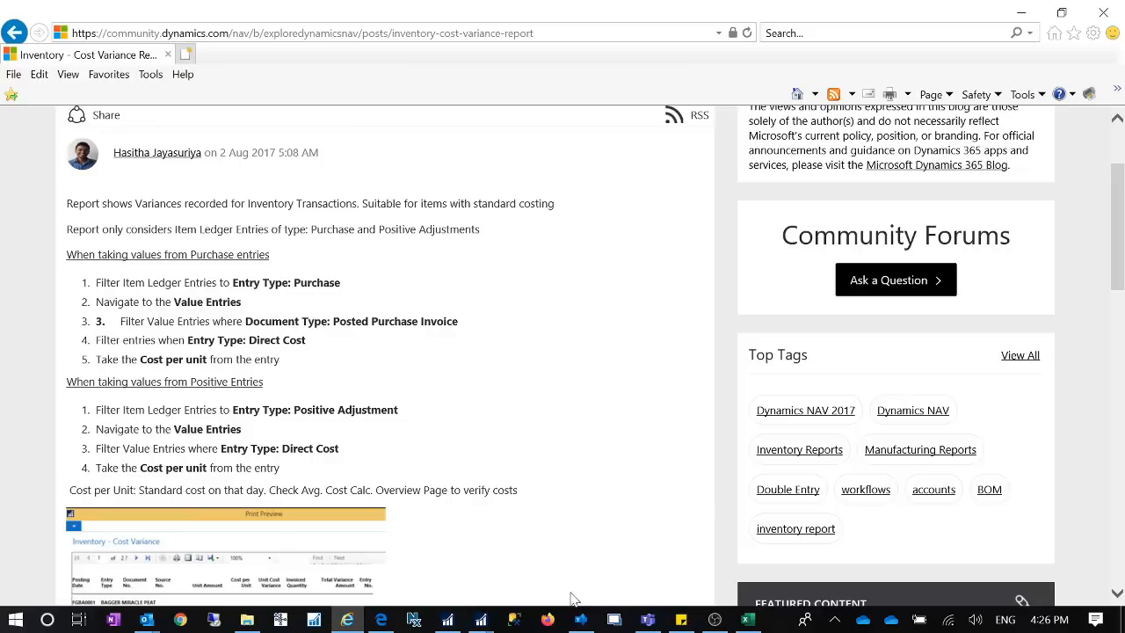
mouse_move(479, 622)
click(661, 562)
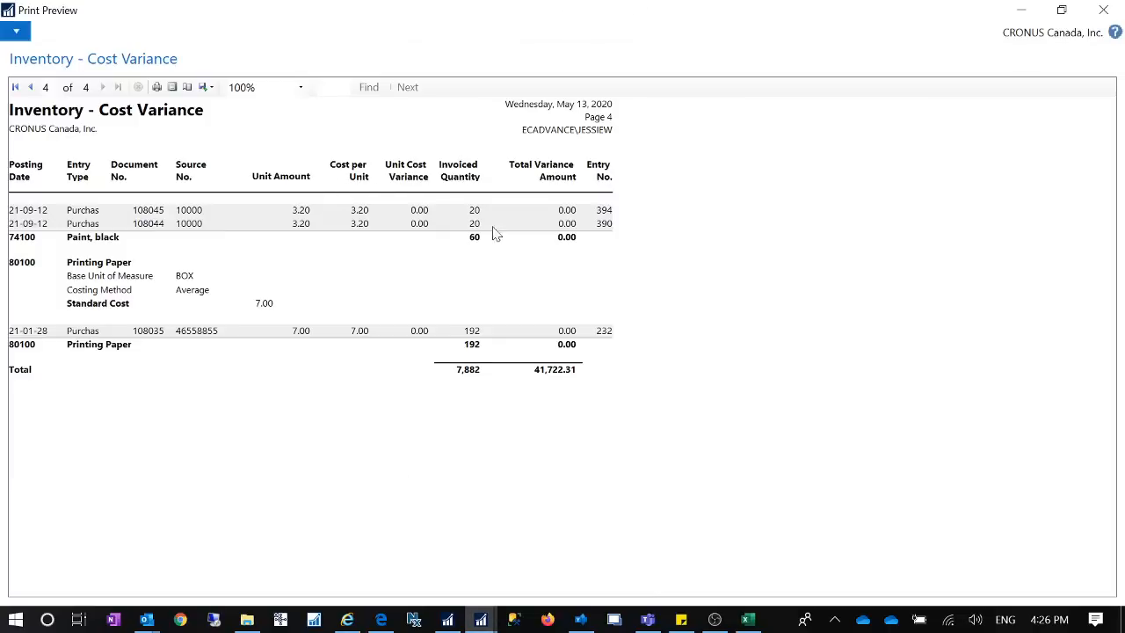
click(1024, 11)
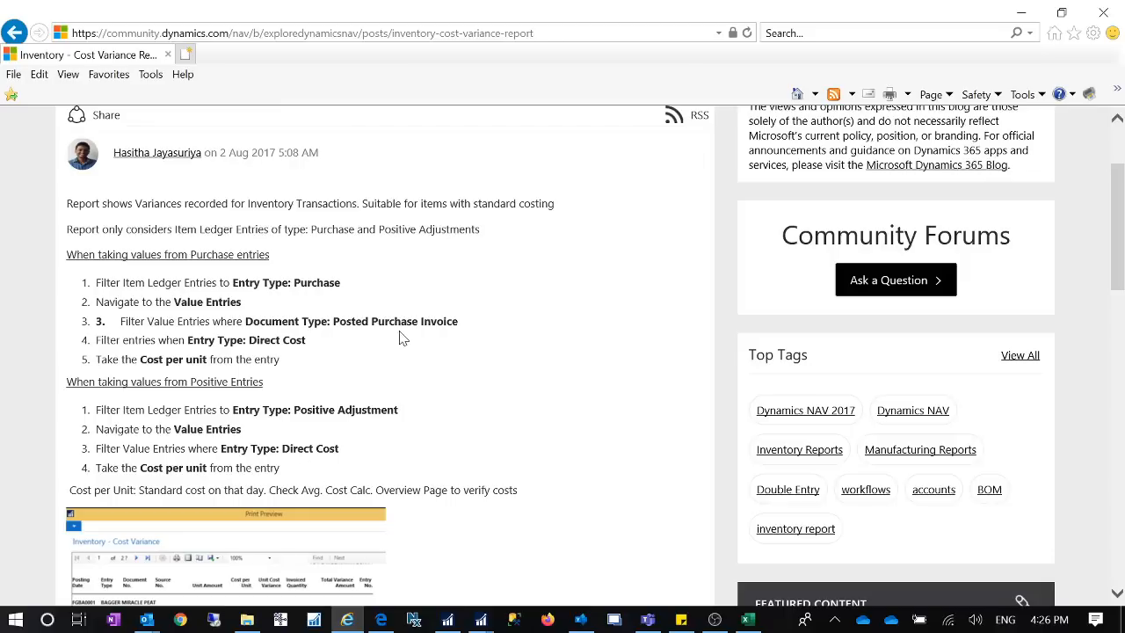
click(1021, 13)
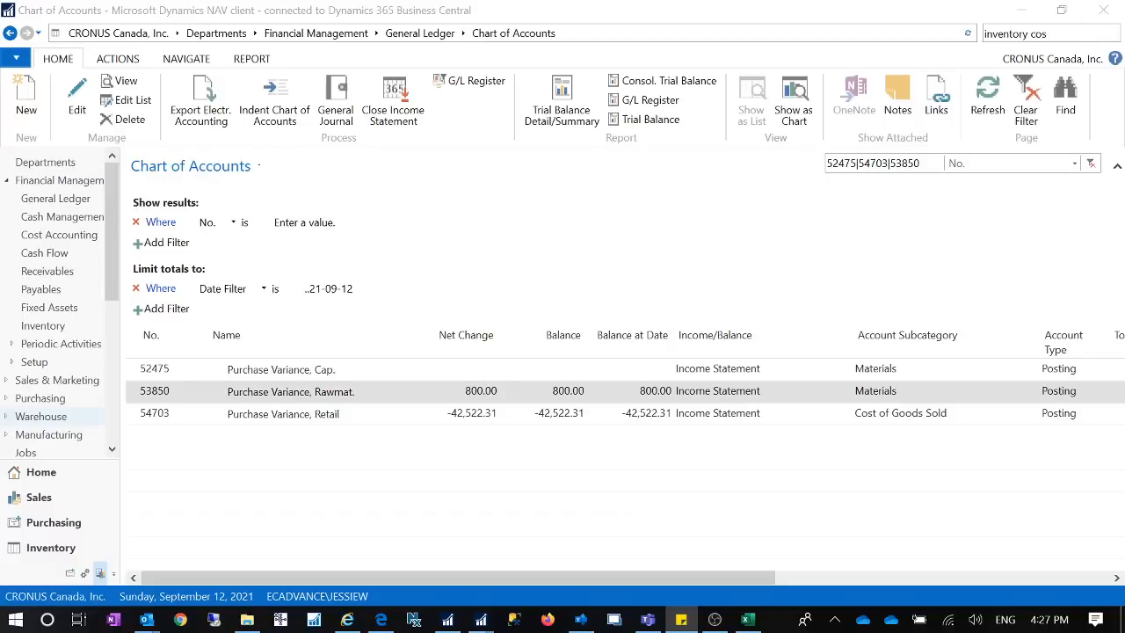
Search Dynamics NAV for "item ledger entrie" and open Item Ledger Entries under Posted Documents.
click(502, 37)
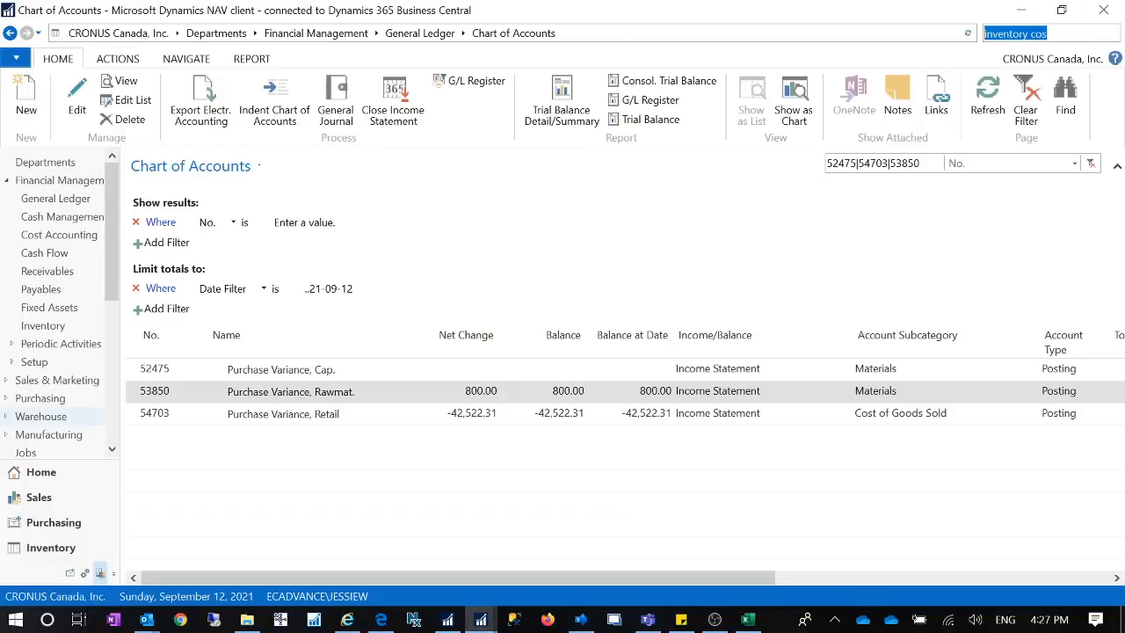
text(item ledger entrie)
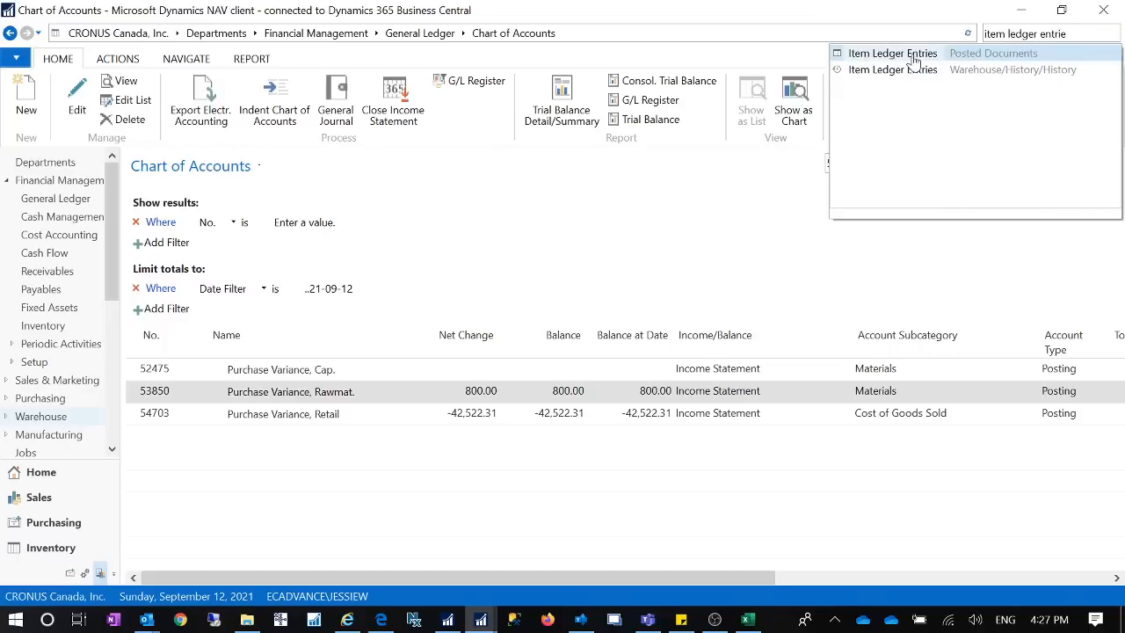
click(917, 52)
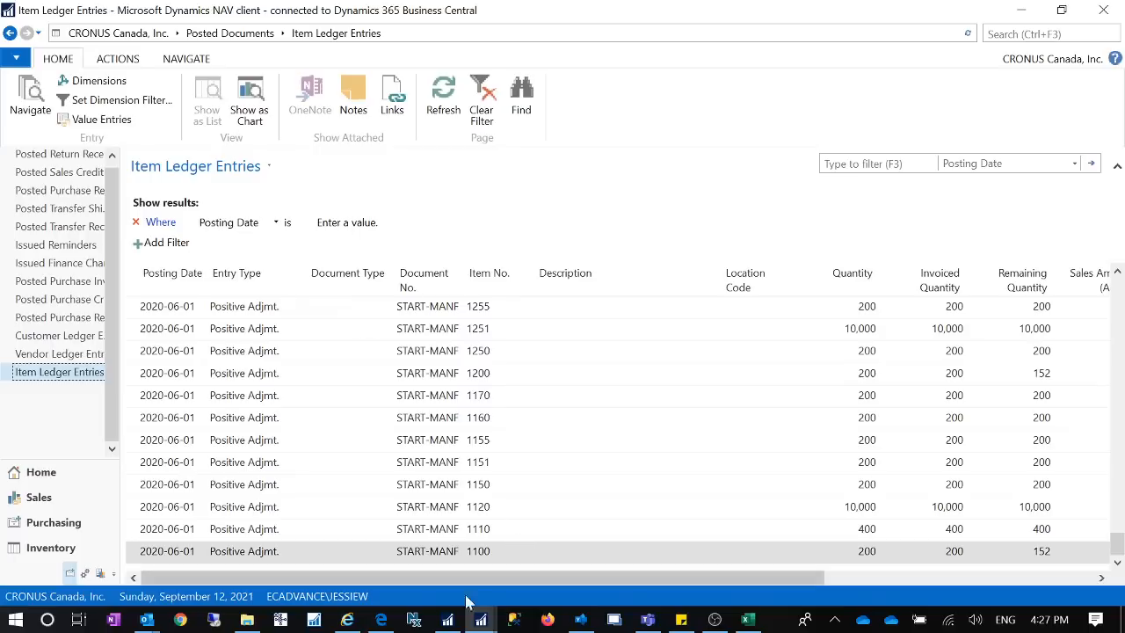
Select the adjacent item ledger entries down to item 1200 and check whether Value Entries is available for the multiple selection.
mouse_move(348, 620)
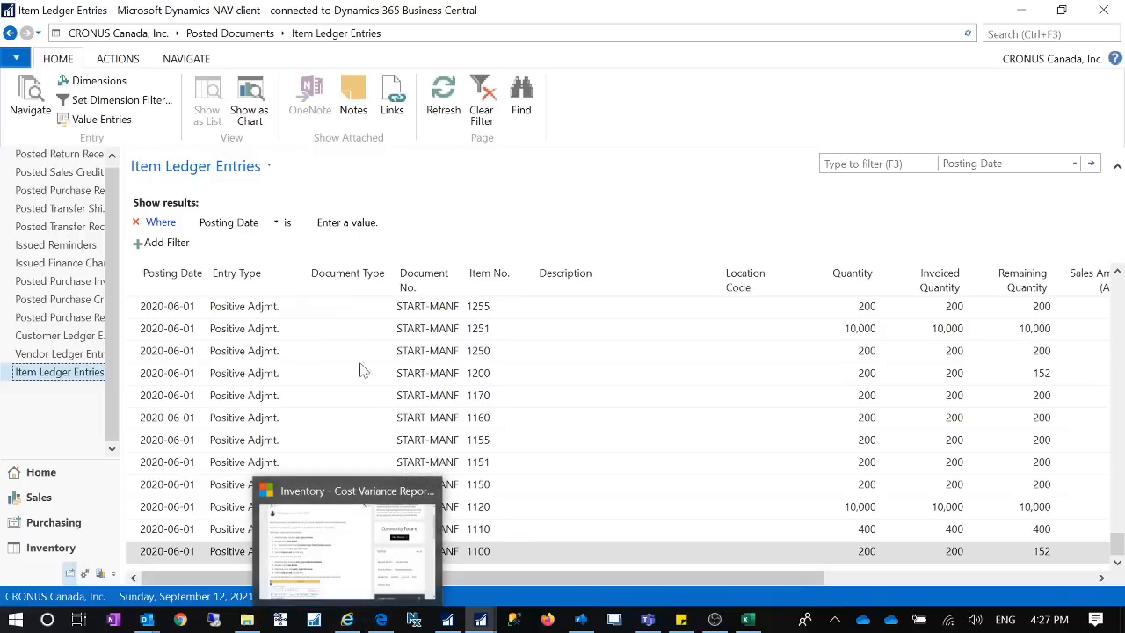
click(149, 316)
shift+click(140, 373)
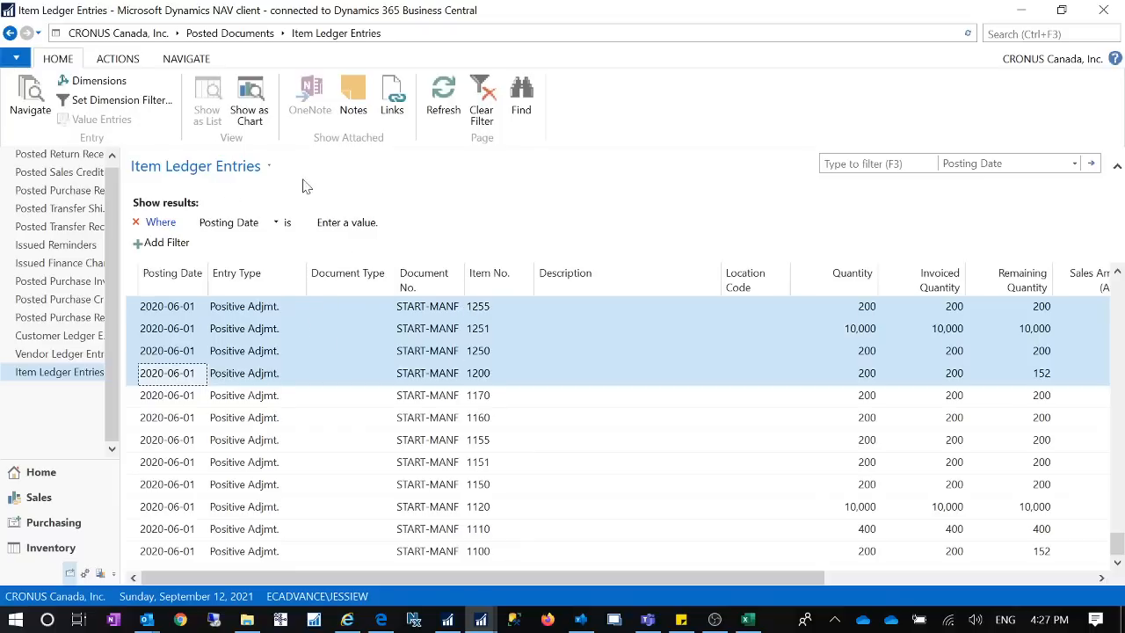
click(115, 64)
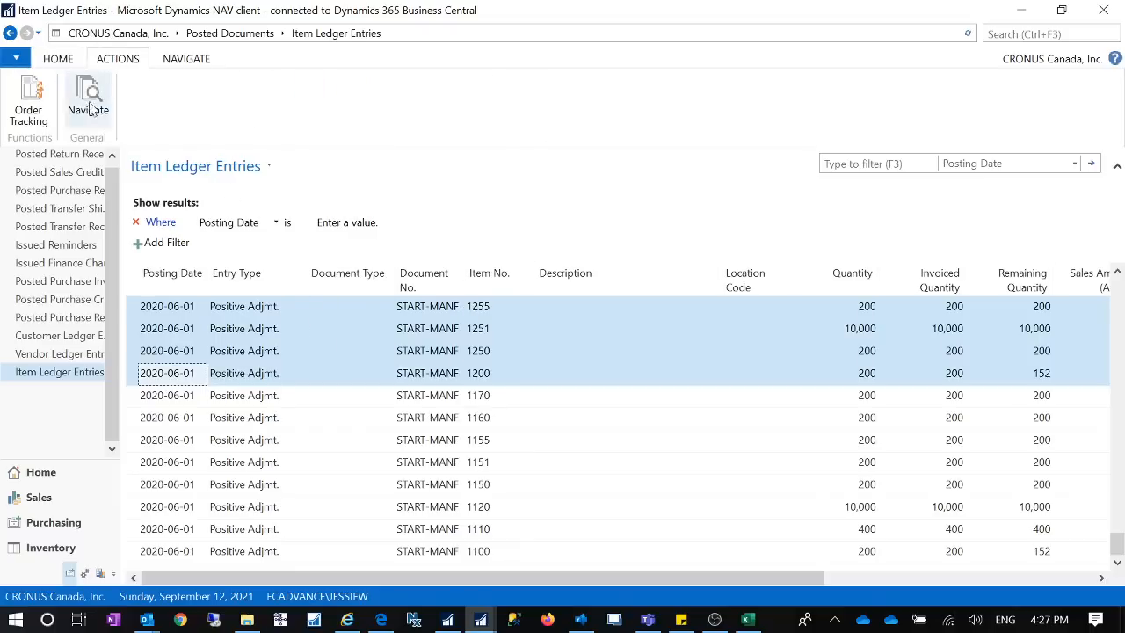
click(180, 61)
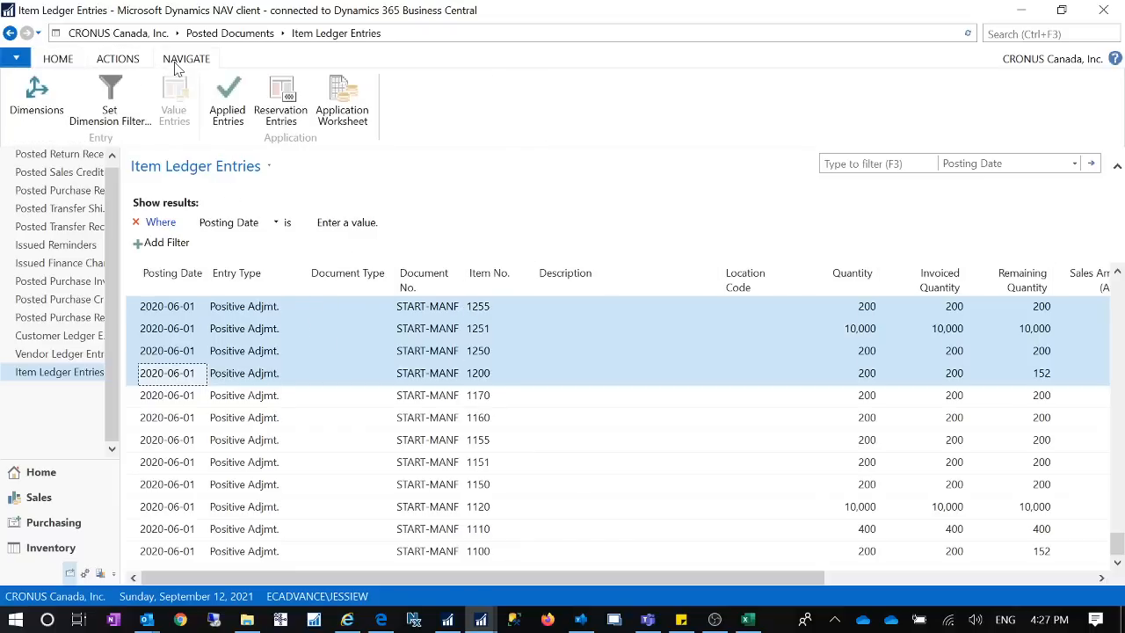
click(71, 61)
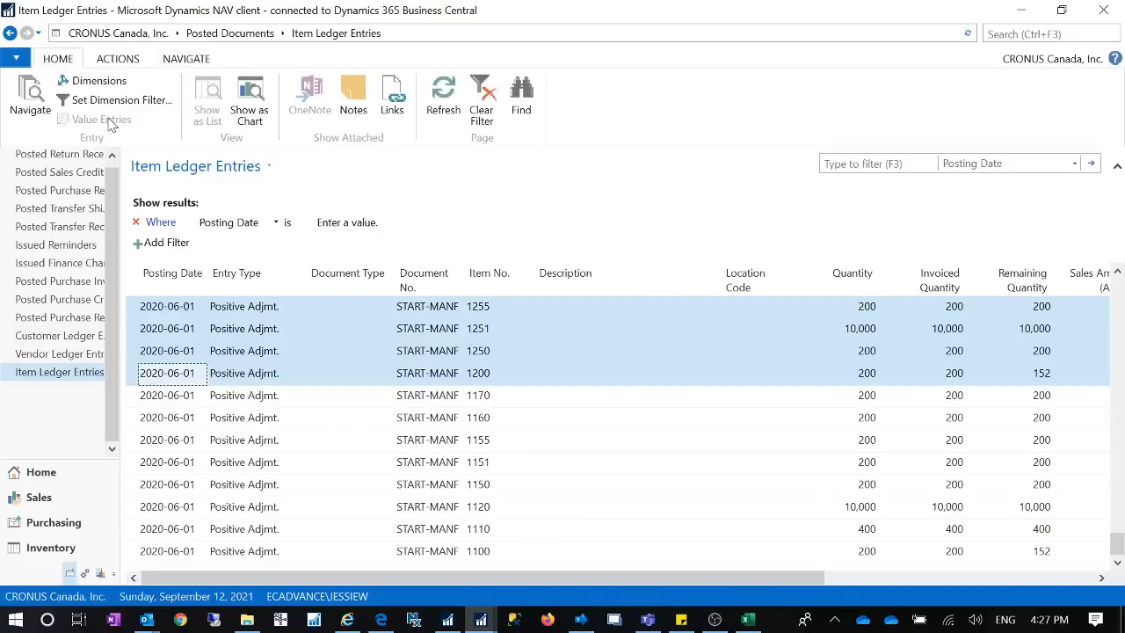
Search Dynamics NAV for "value entries" and open the Value Entries list under Sales & Marketing History.
click(136, 315)
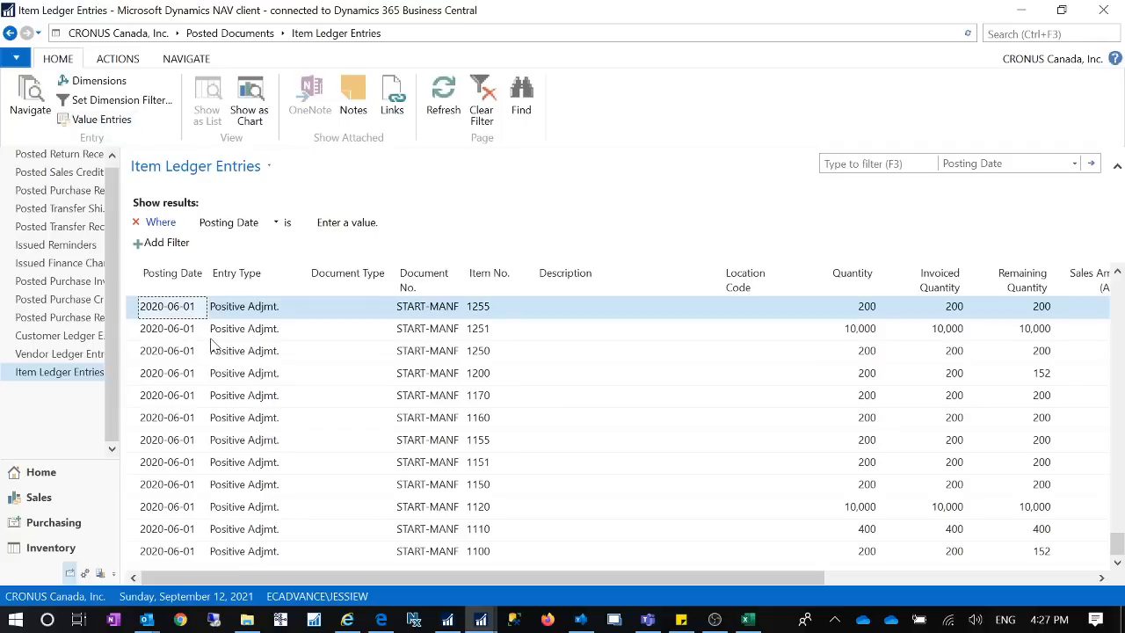
click(1020, 33)
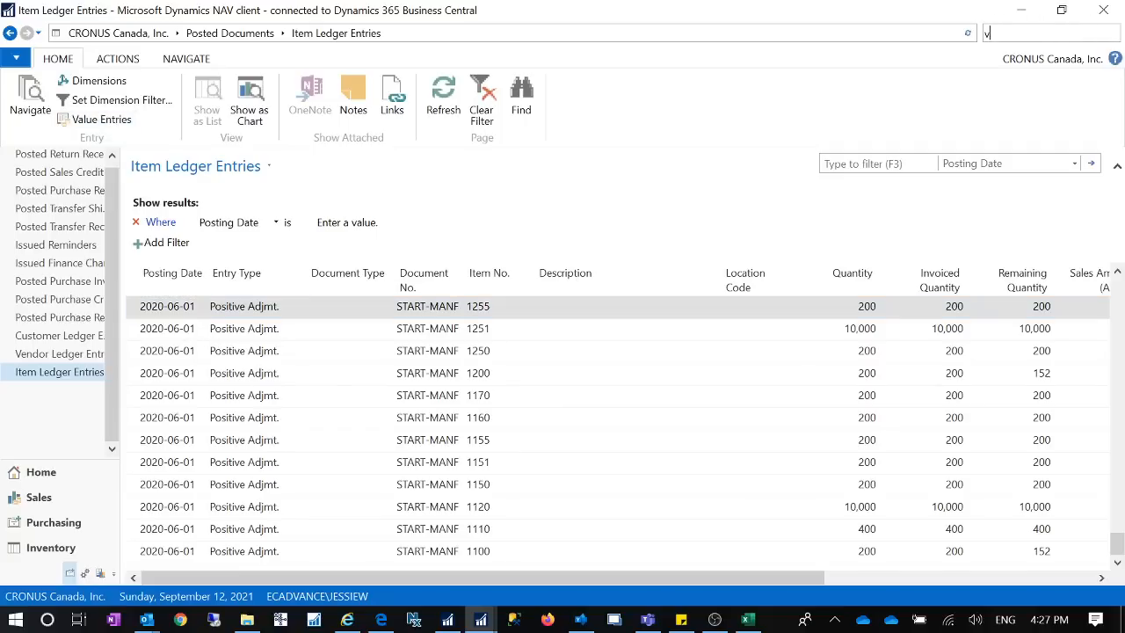
text(vlu)
key(BackSpace)
key(BackSpace)
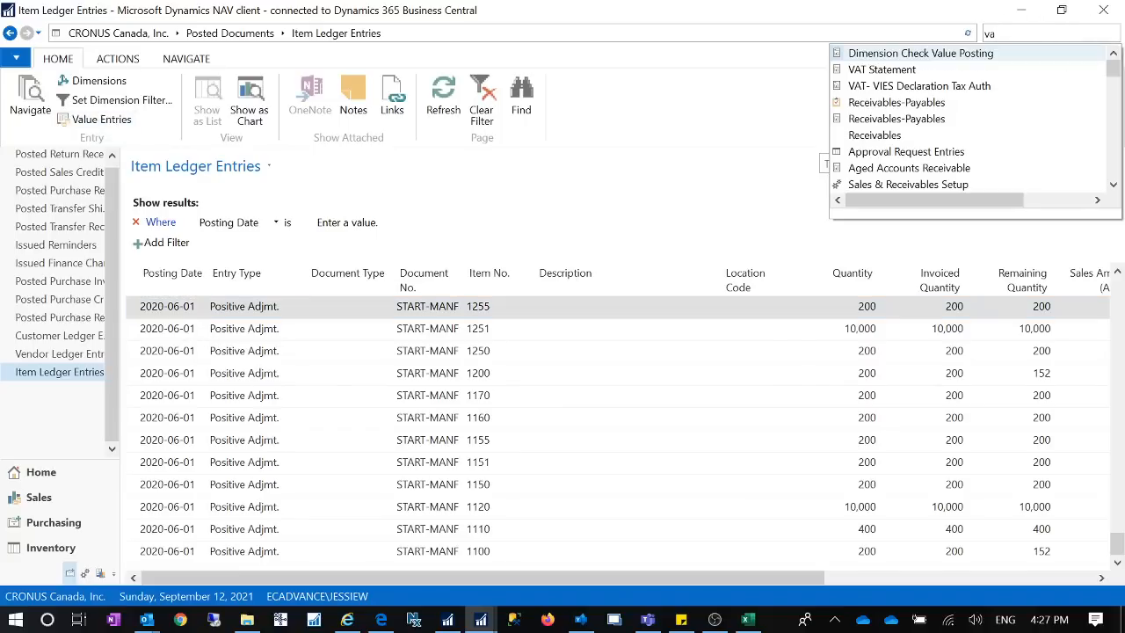
text(lue entries)
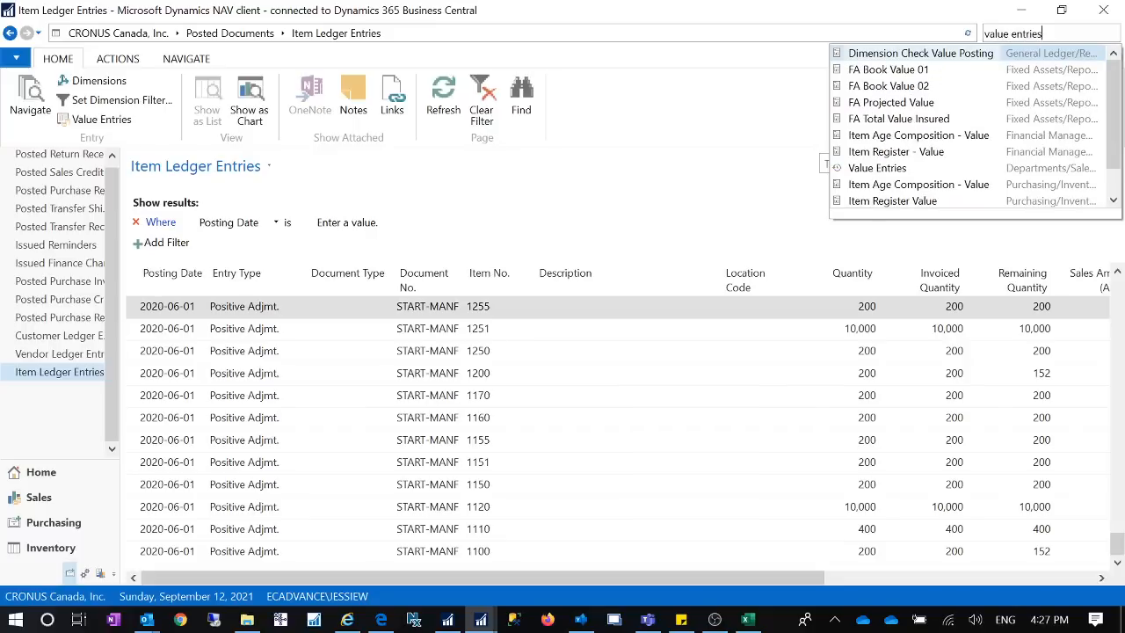
click(879, 53)
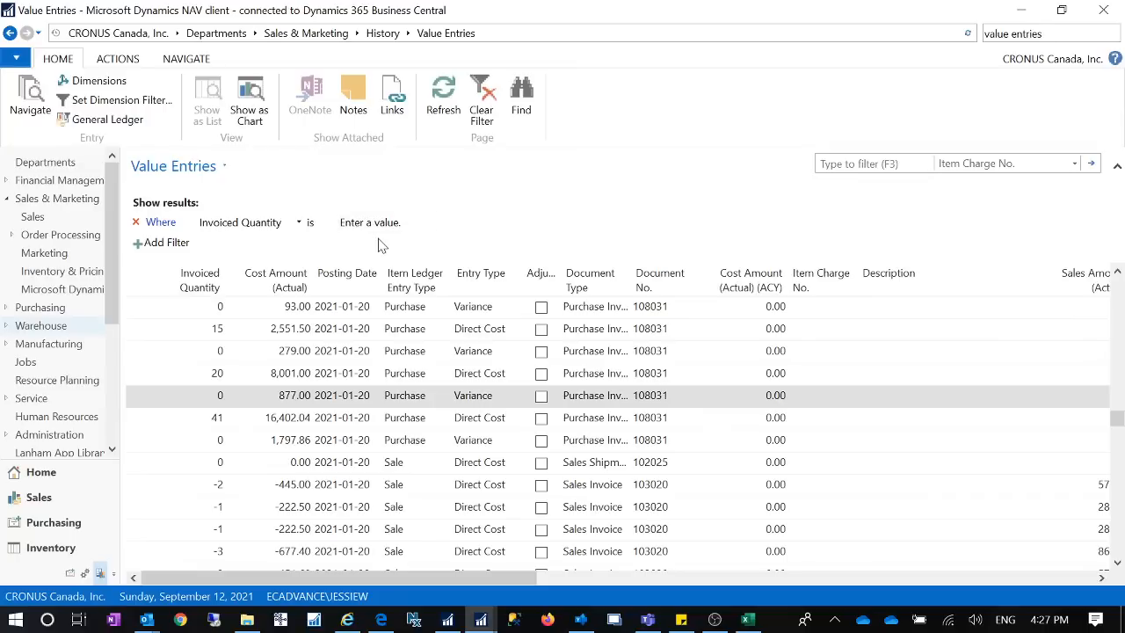
Filter the value entries to a Posting Date of ..21-09-12.
click(296, 224)
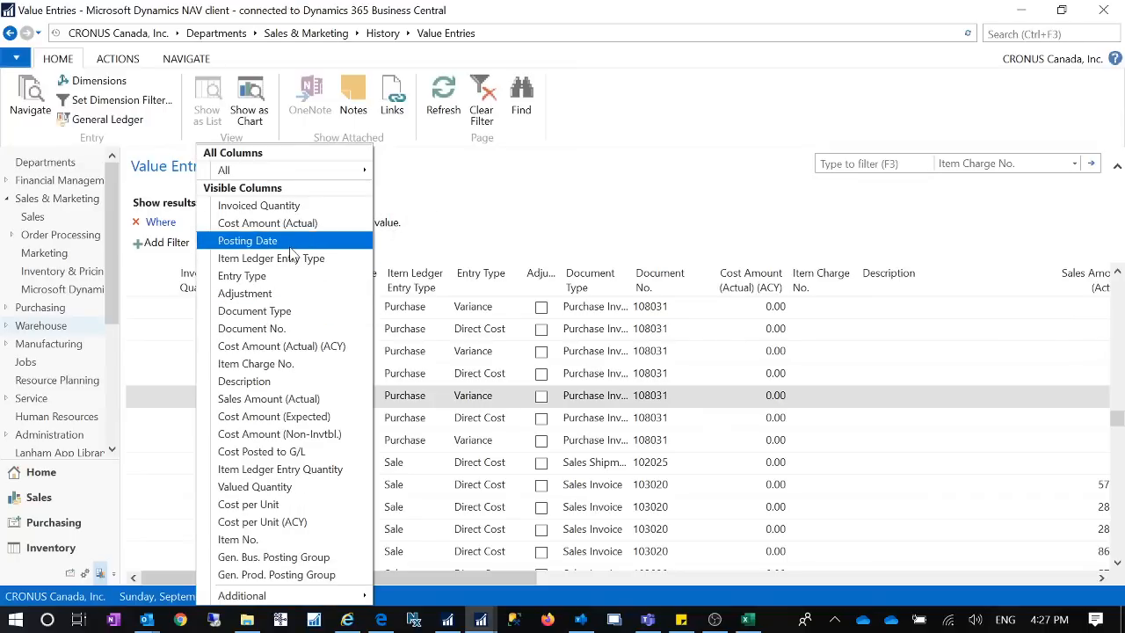
click(351, 241)
key(Tab)
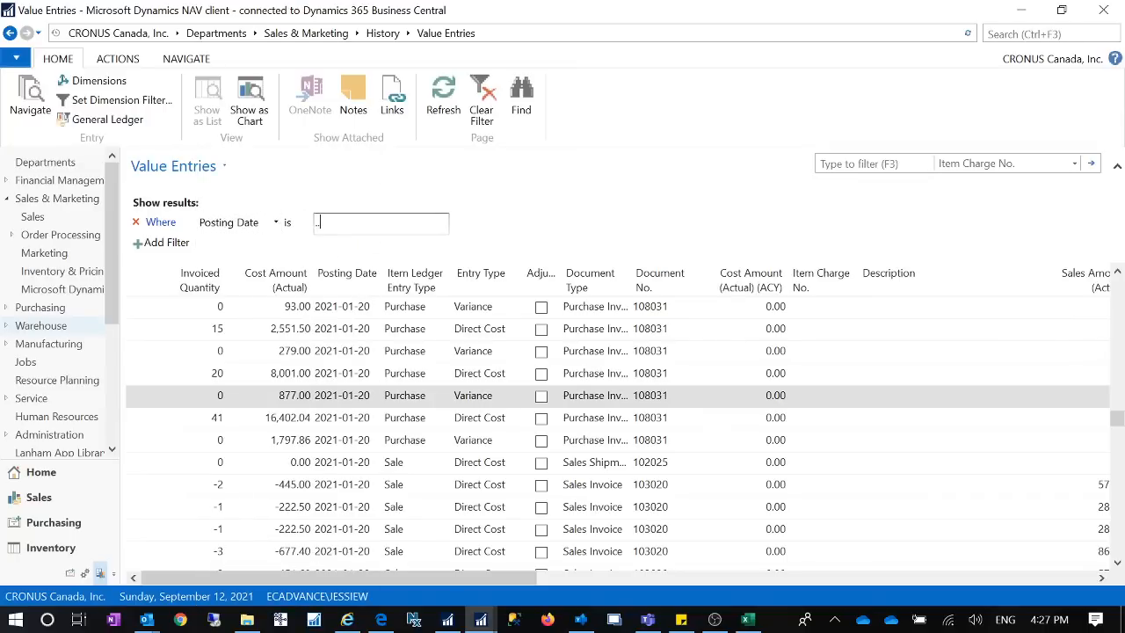
key(Tab)
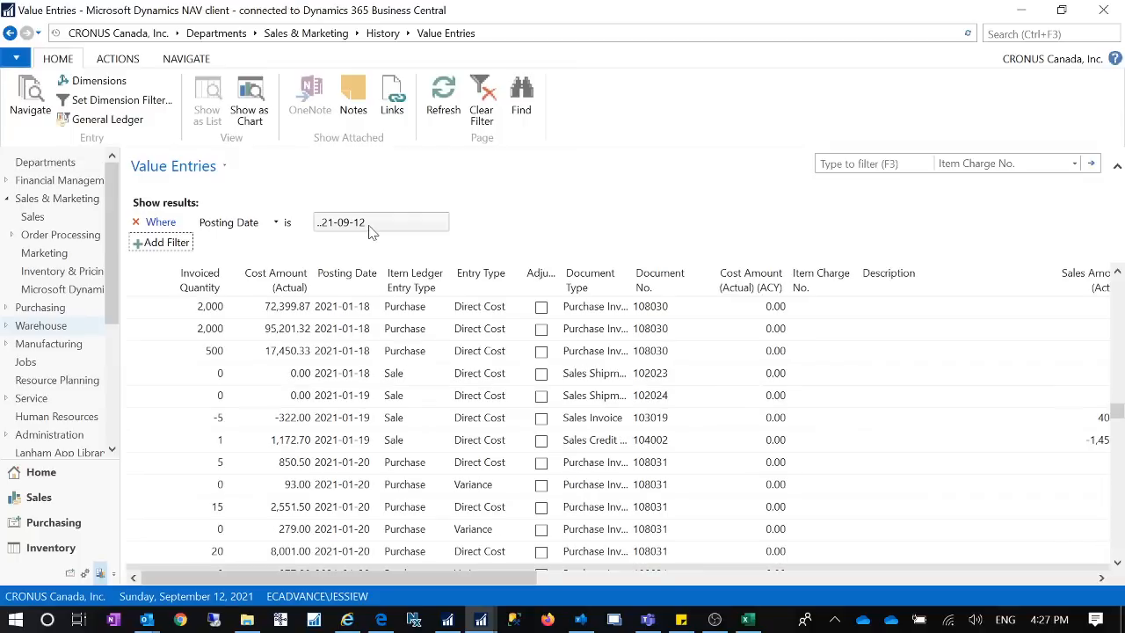
Add a second filter limiting Item Ledger Entry Type to Purchase and Positive Adjmt.
click(180, 248)
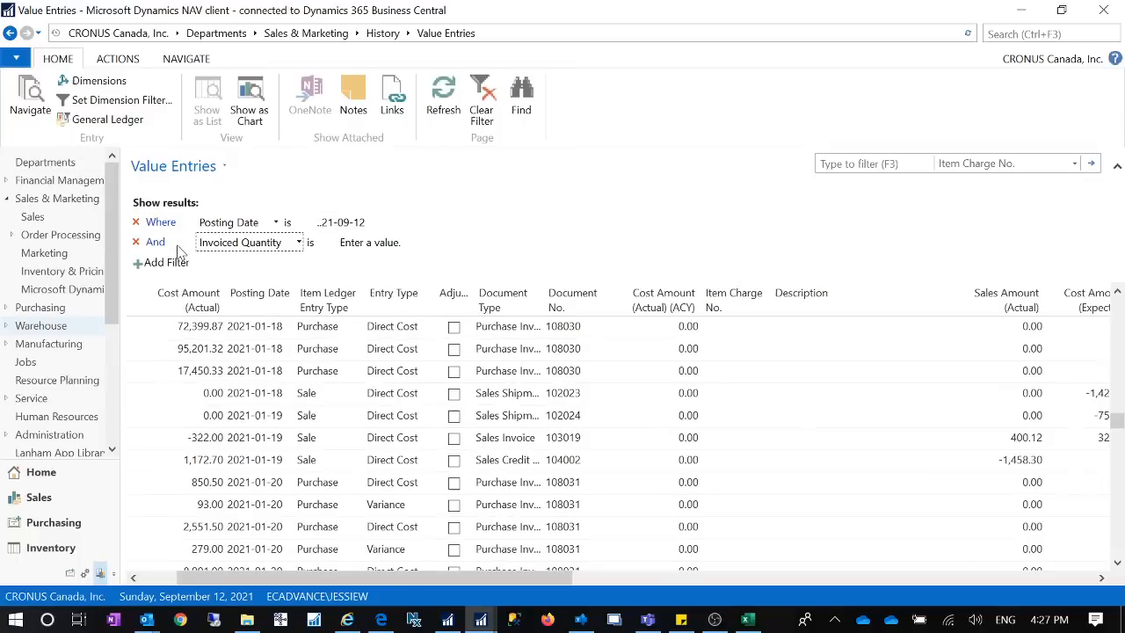
click(297, 246)
click(322, 260)
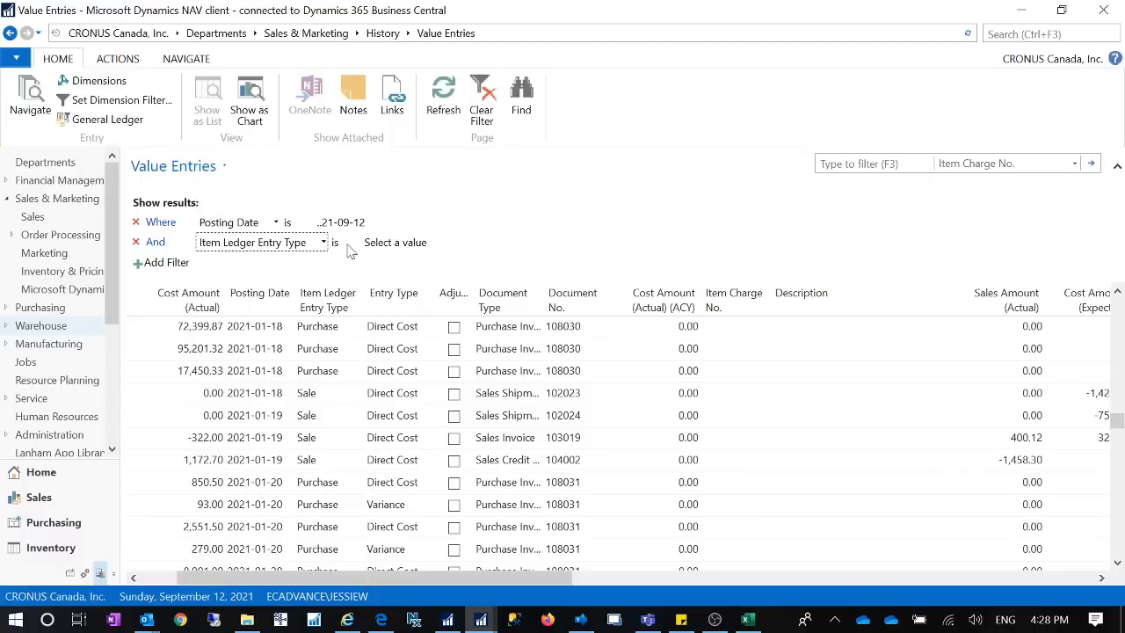
click(395, 242)
click(441, 243)
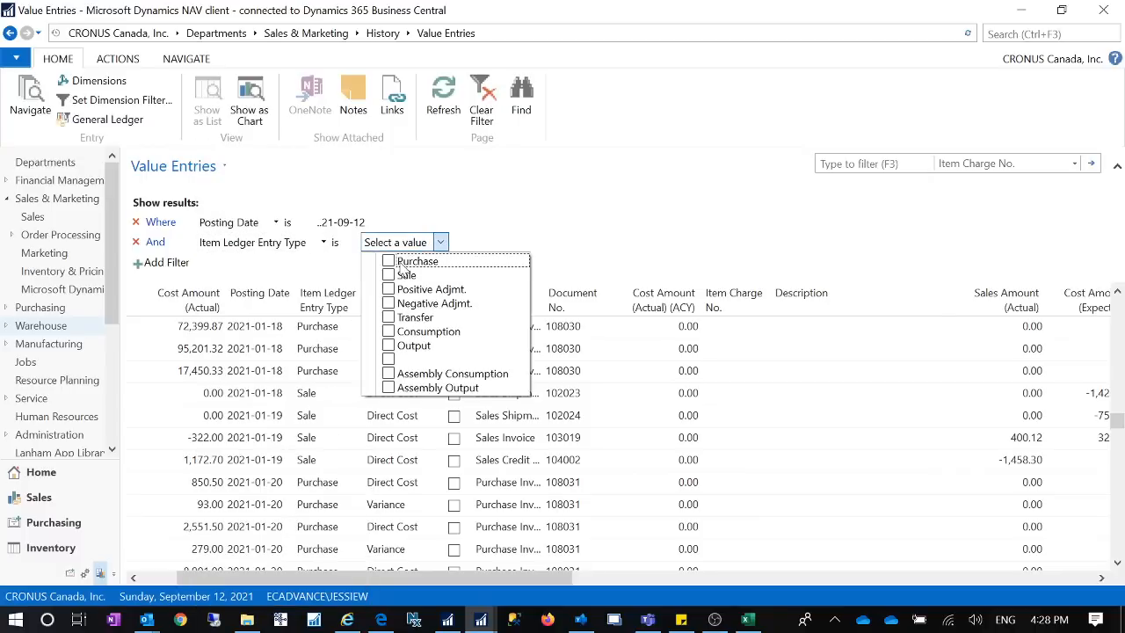
click(389, 261)
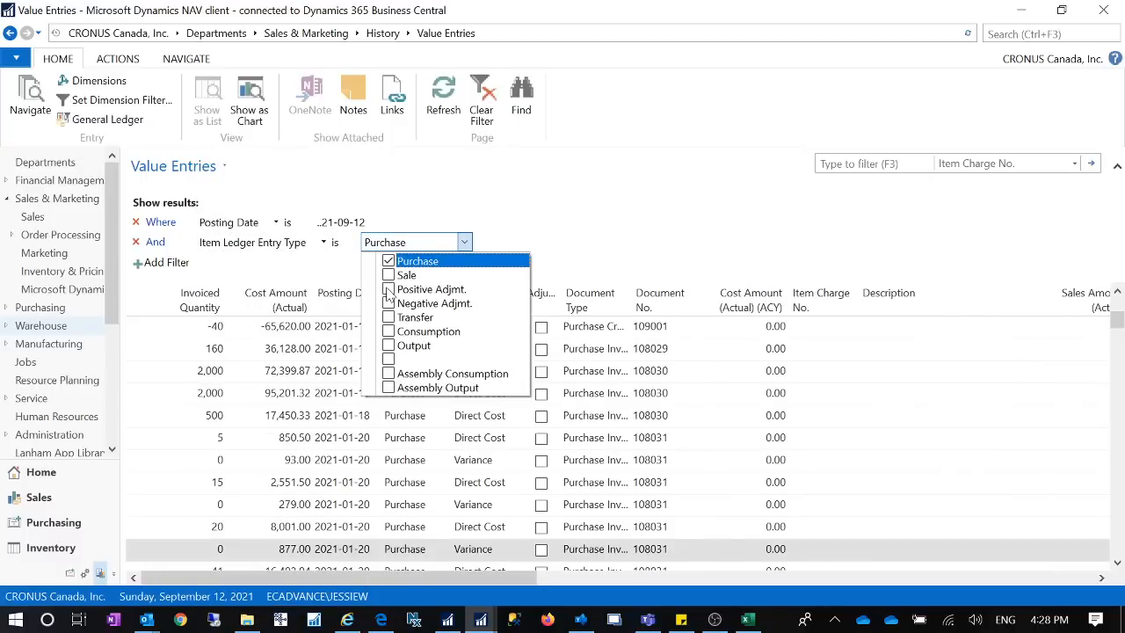
click(388, 290)
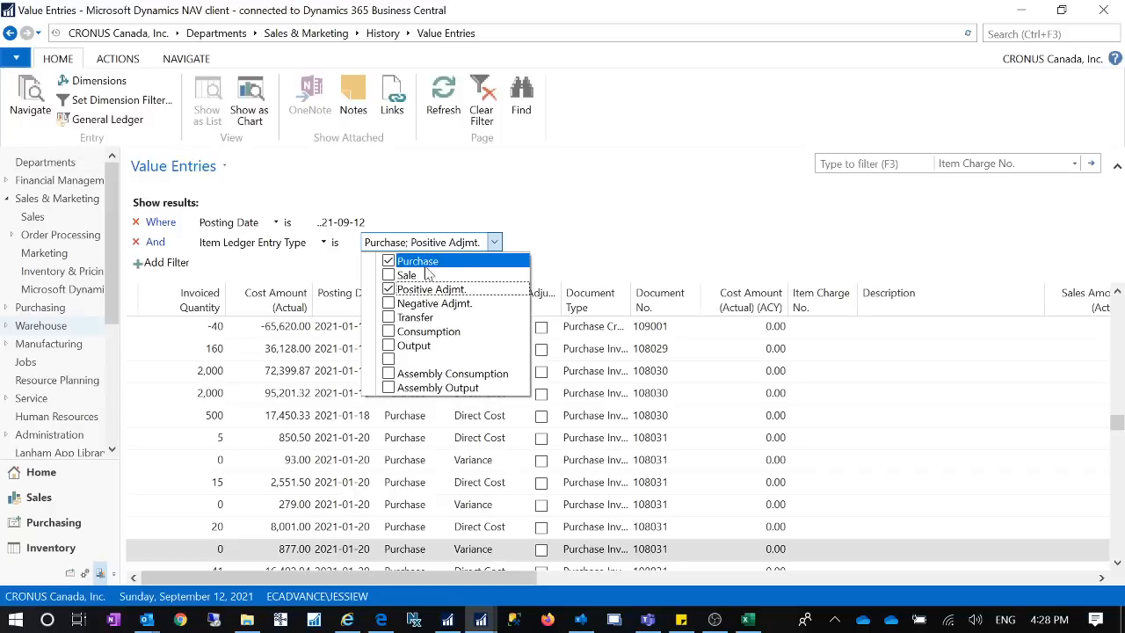
click(573, 244)
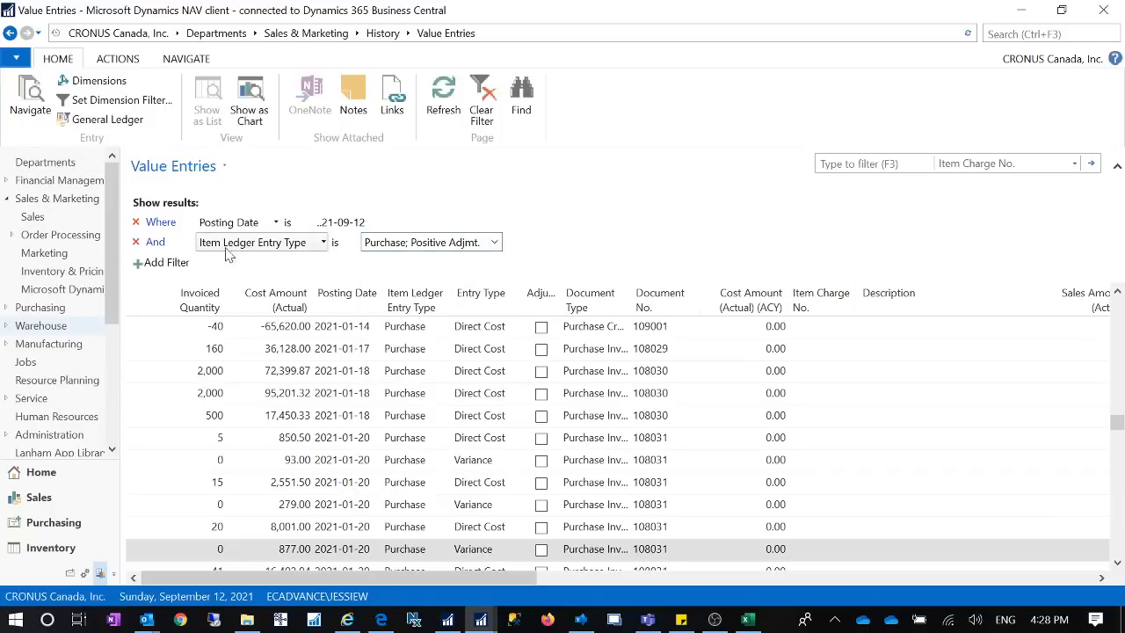
Add a third filter limiting Entry Type to Variance.
click(166, 262)
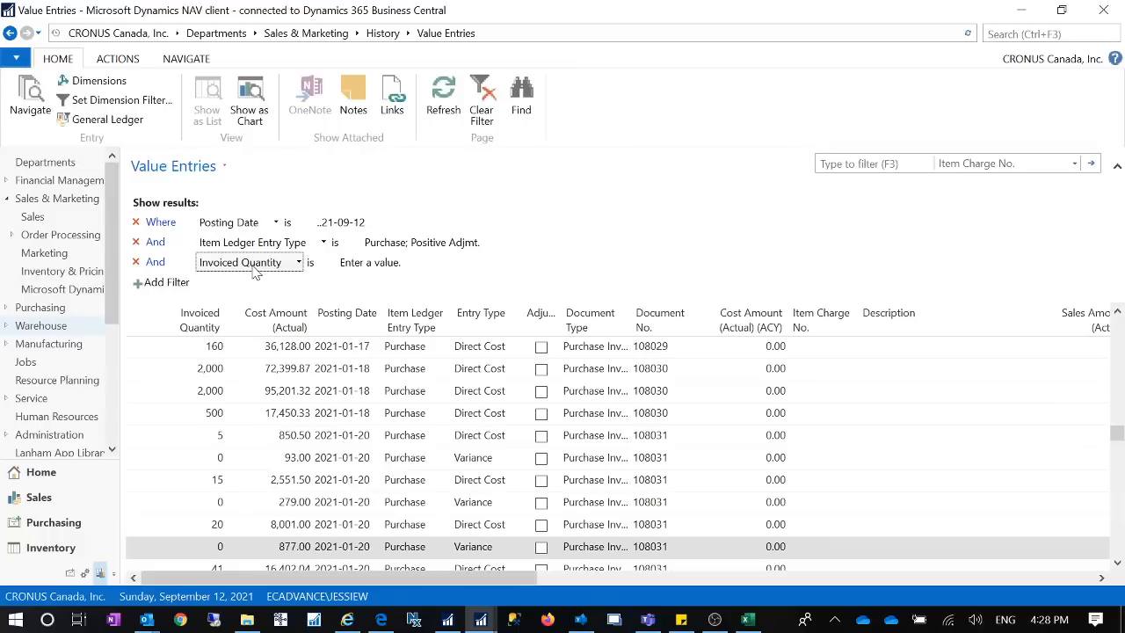
double_click(253, 268)
click(306, 267)
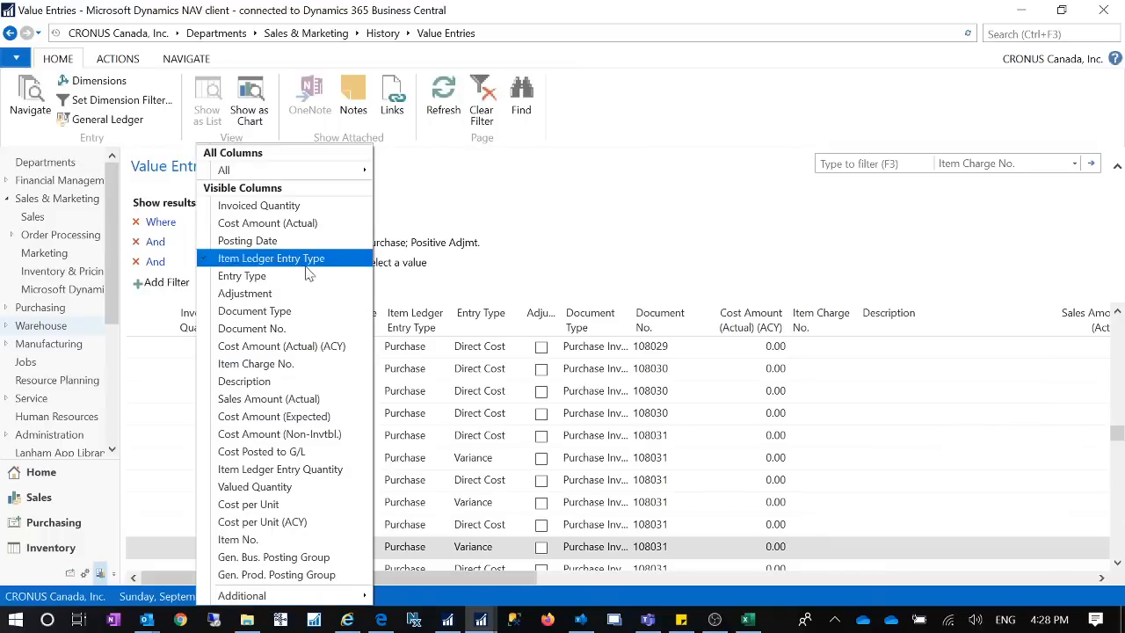
click(281, 278)
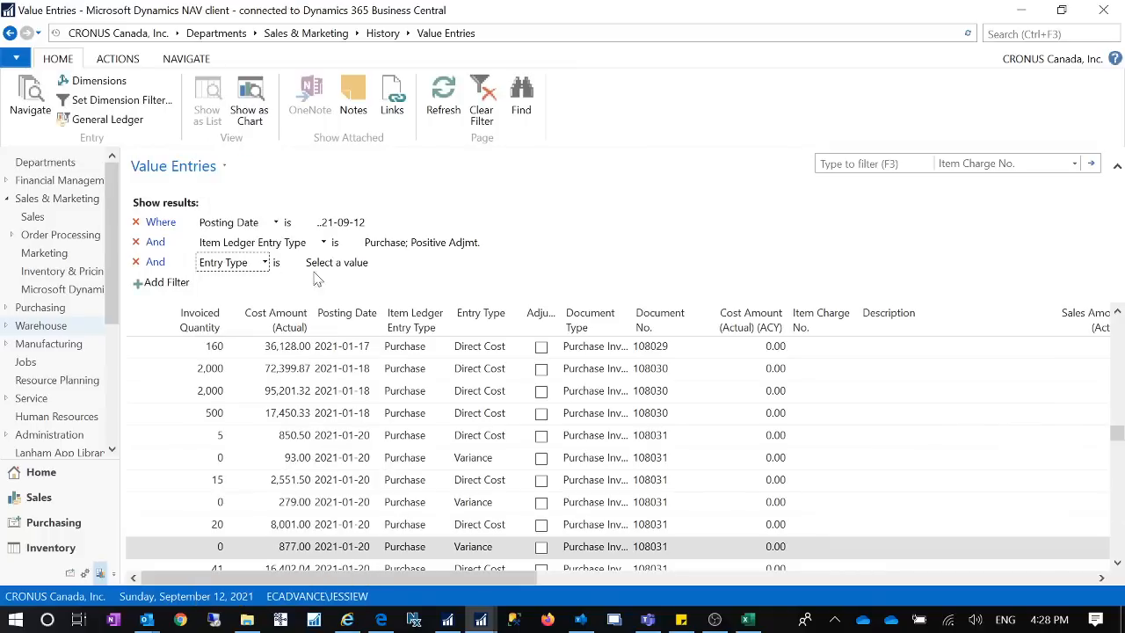
click(383, 264)
click(331, 338)
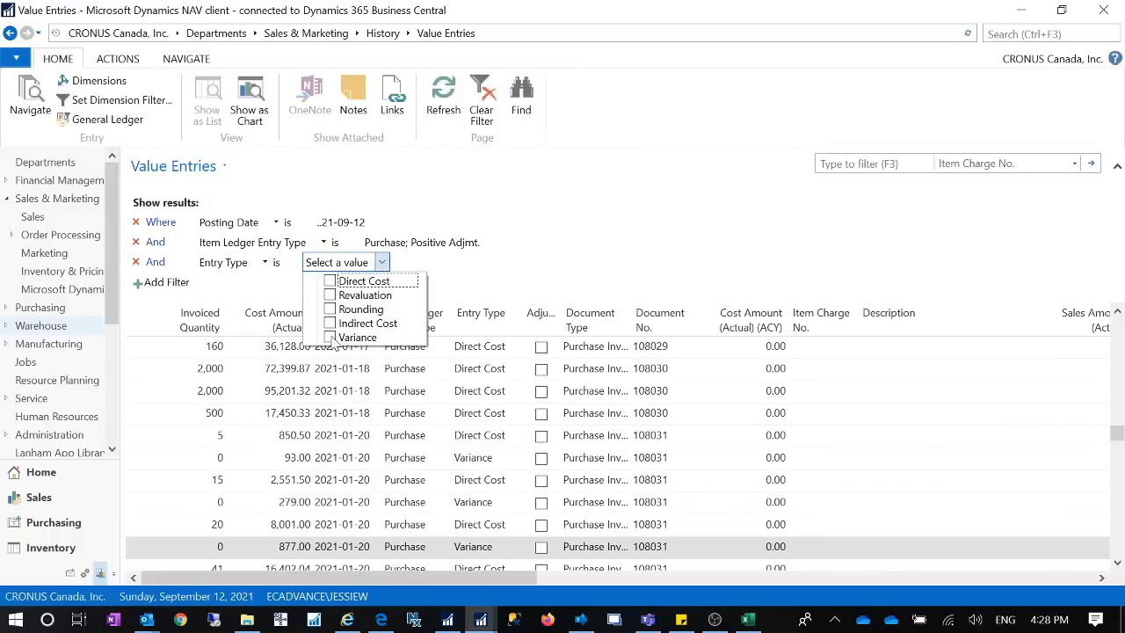
click(596, 268)
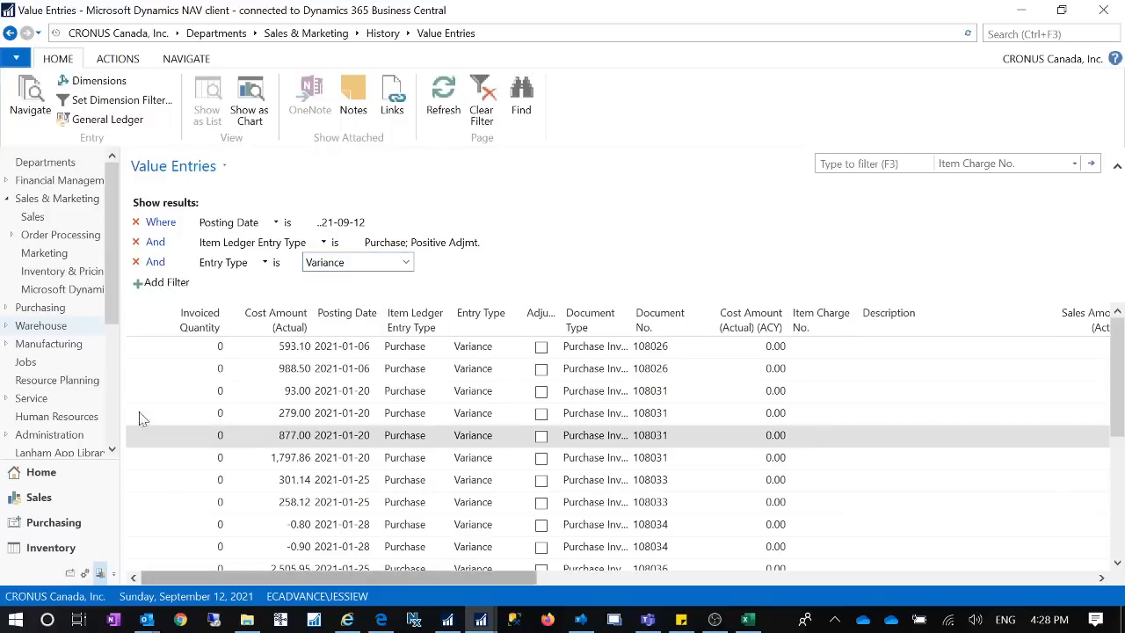
Copy all filtered value entry rows, switch to Excel and paste them at cell A1 of a new sheet in Book1.
click(145, 327)
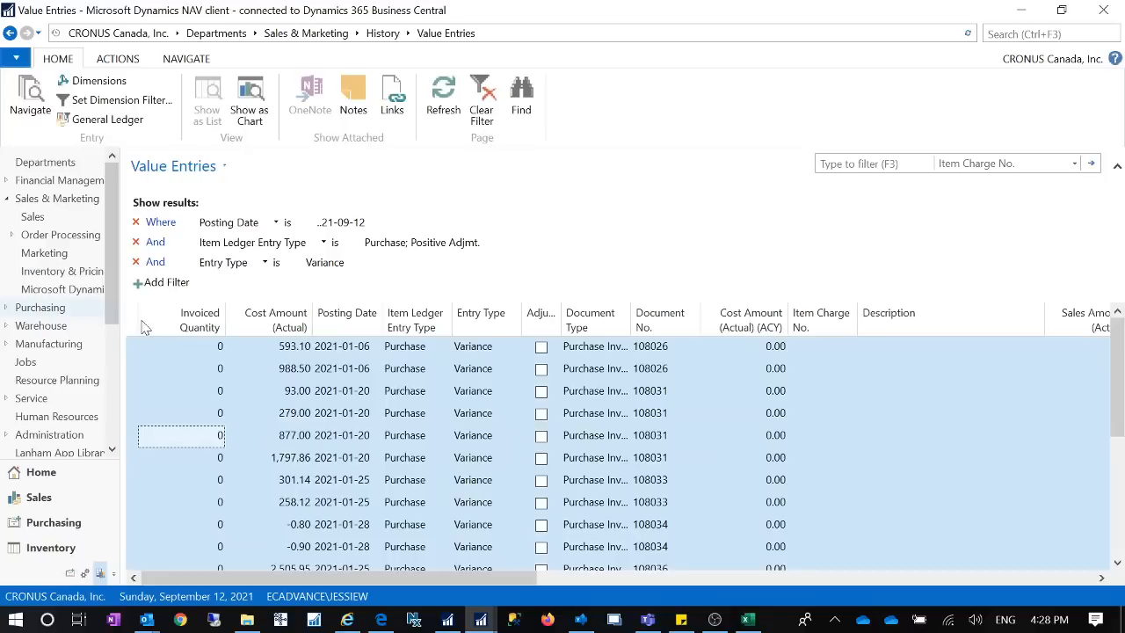
right_click(283, 365)
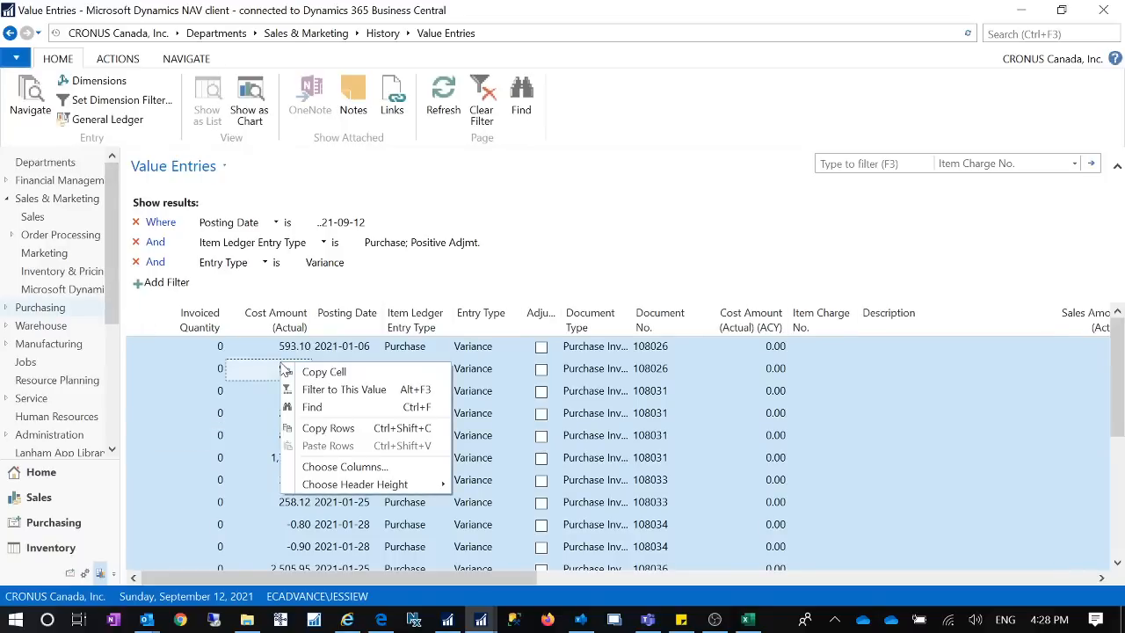
click(374, 429)
click(744, 620)
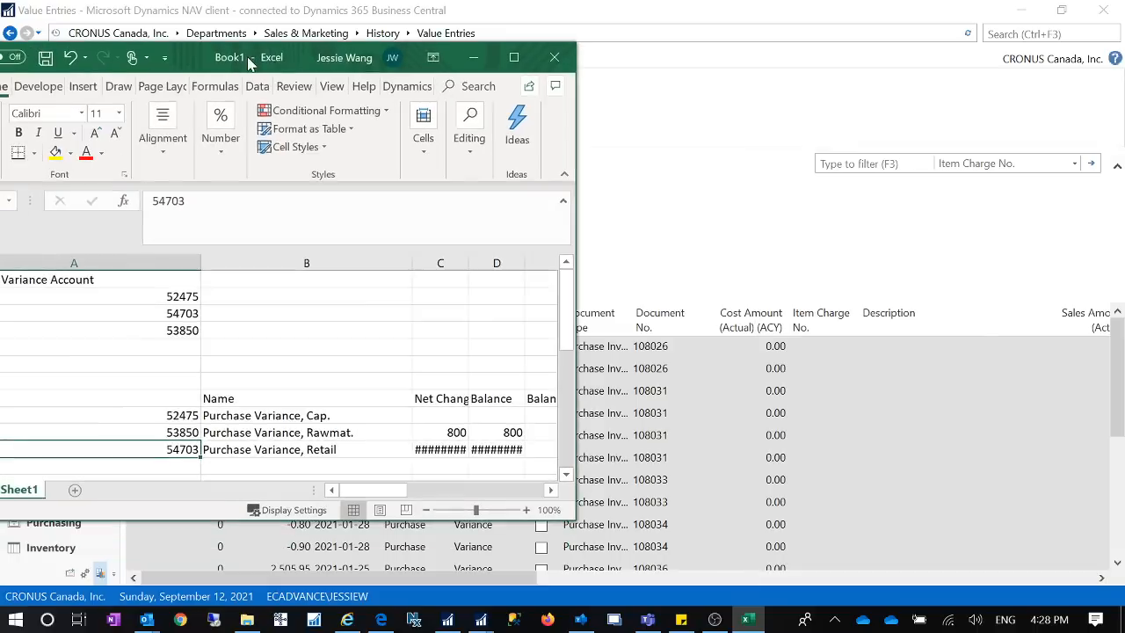
click(518, 62)
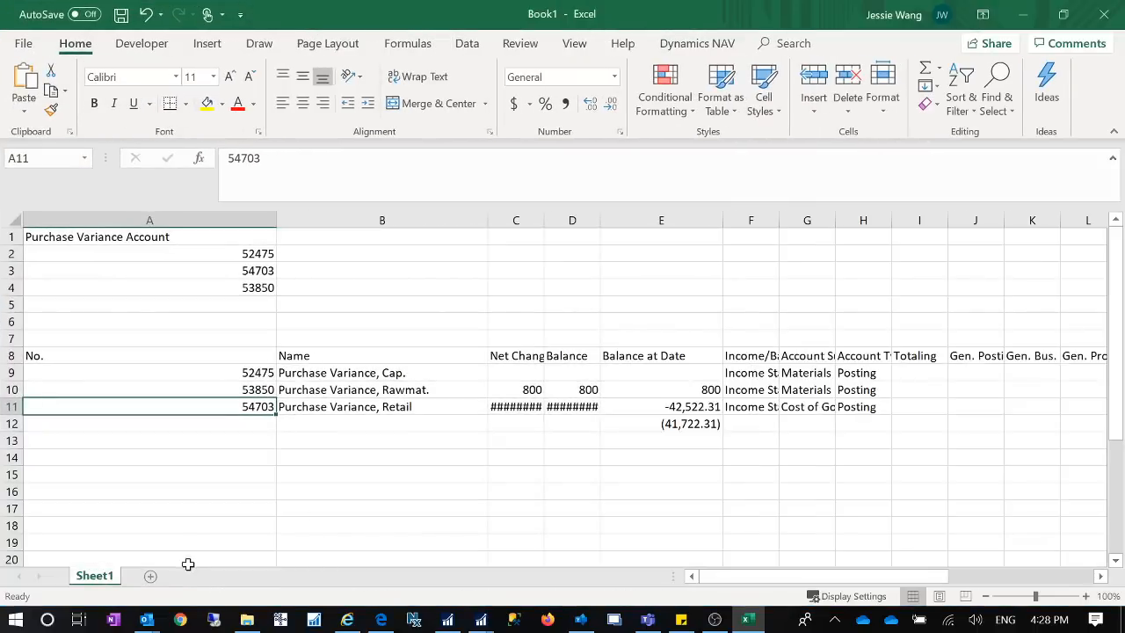
click(148, 575)
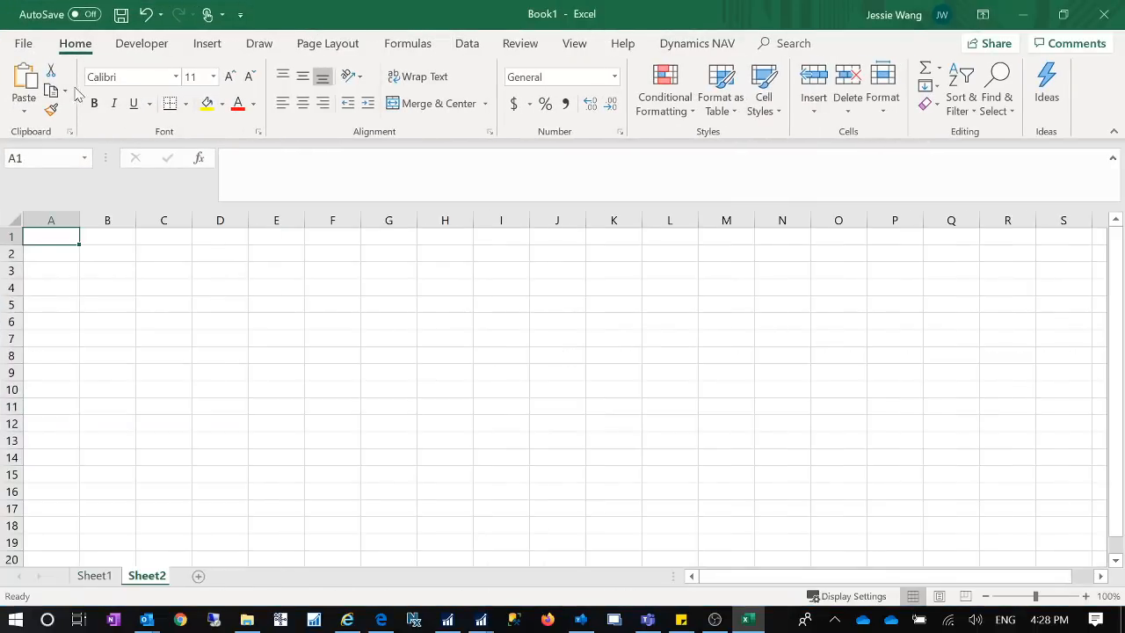
right_click(58, 237)
click(94, 290)
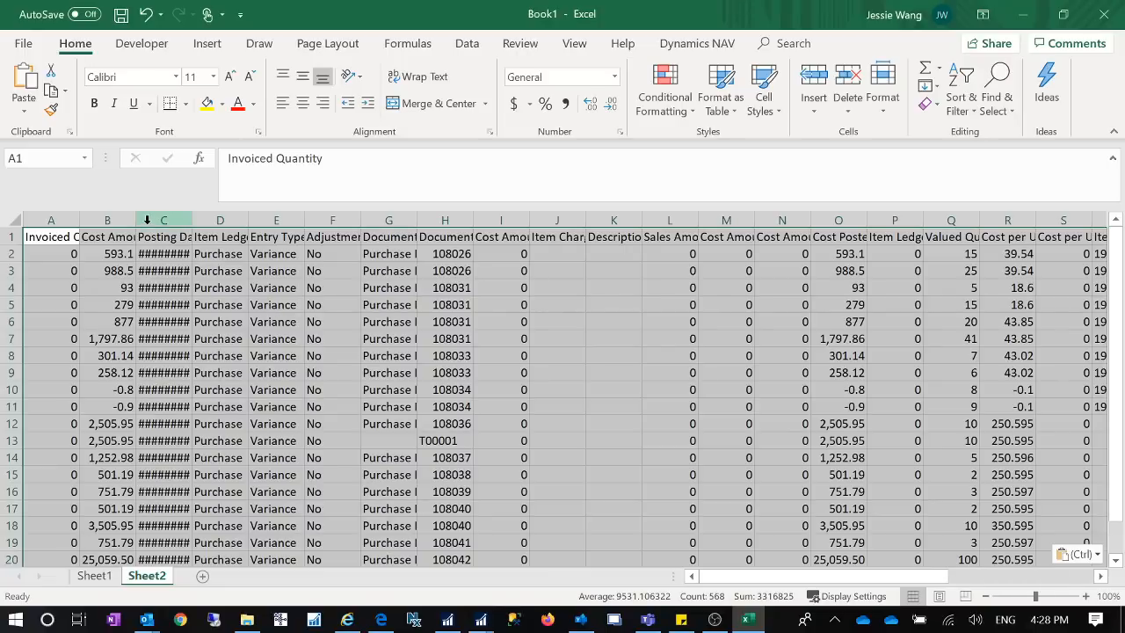
Widen columns B and A on Sheet2 to make the Cost Amount (Actual) and Invoiced Quantity headings more readable.
drag(136, 220, 249, 221)
click(179, 238)
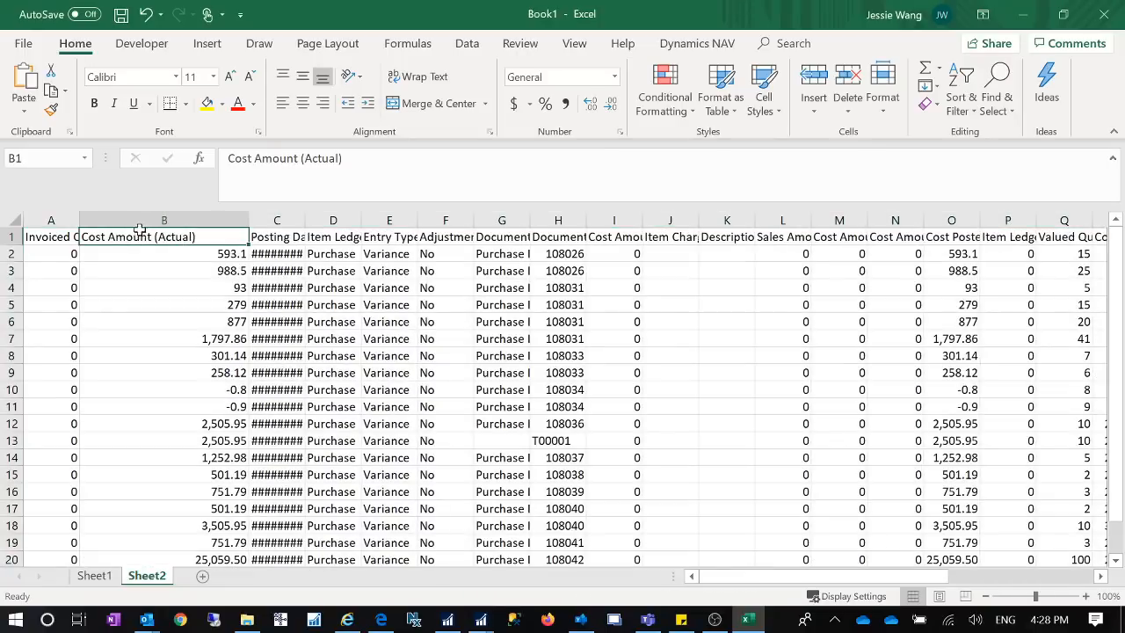
drag(83, 219, 109, 219)
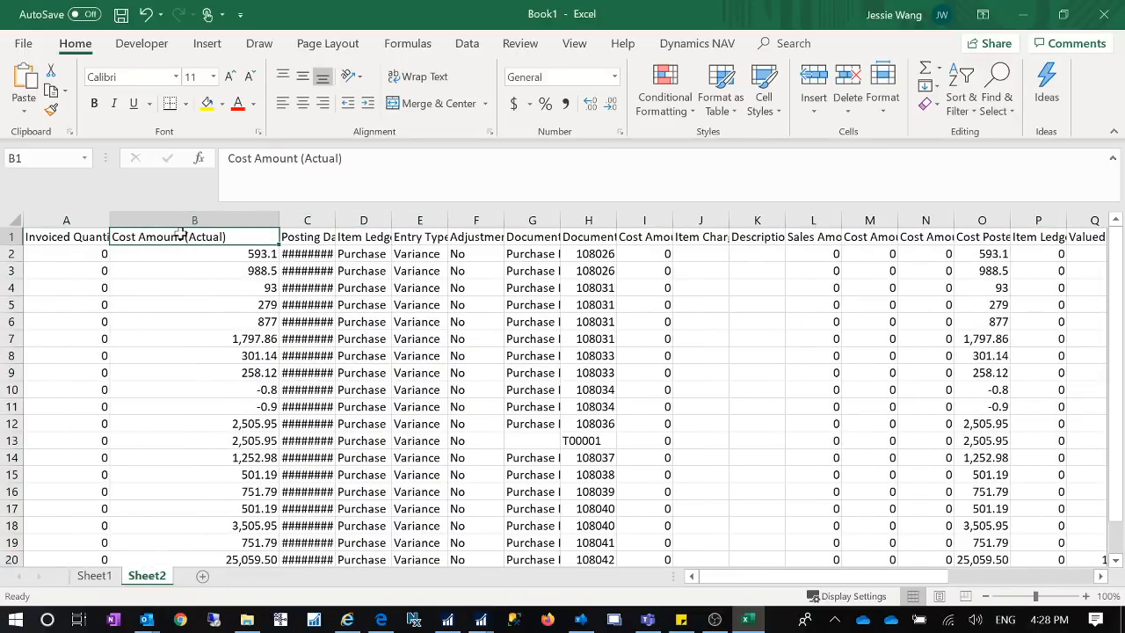
Total the Cost Amount (Actual) column in cell B22 with =SUM(B2:B21) and apply comma-style Accounting format to it.
key(ctrl+shift+Down)
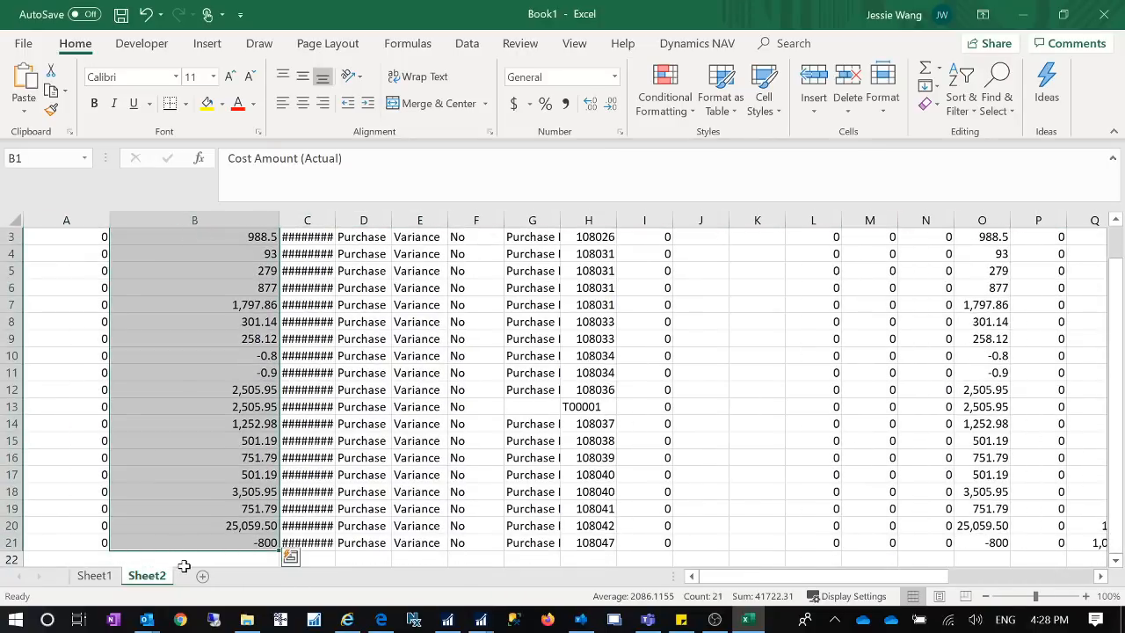
scroll(169, 493, down, 2)
click(175, 464)
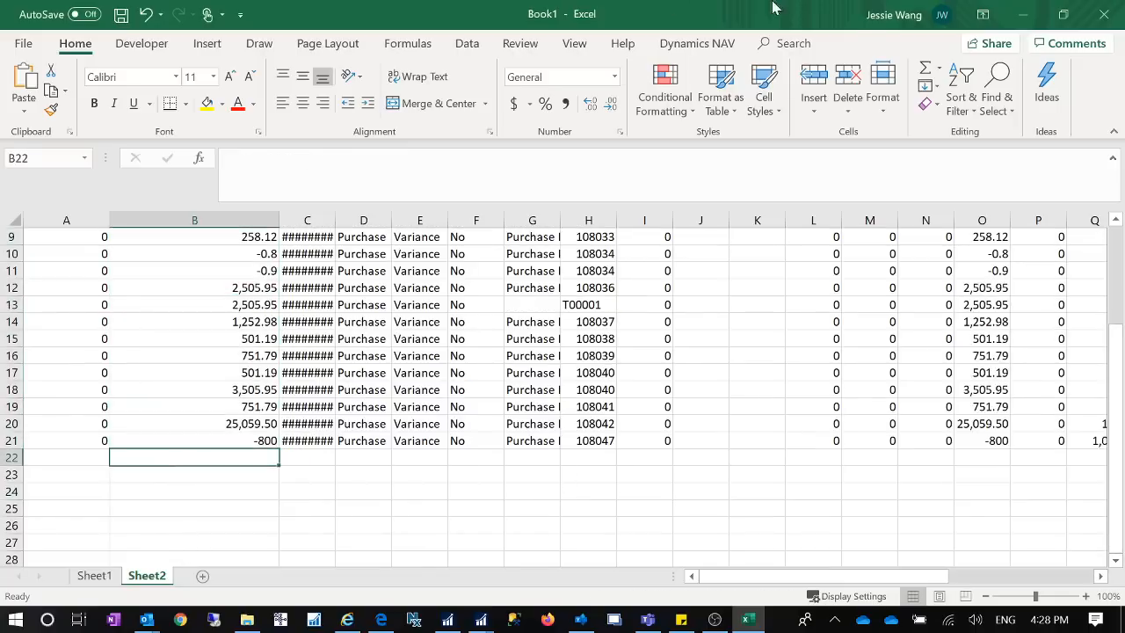
click(924, 68)
scroll(490, 421, up, 3)
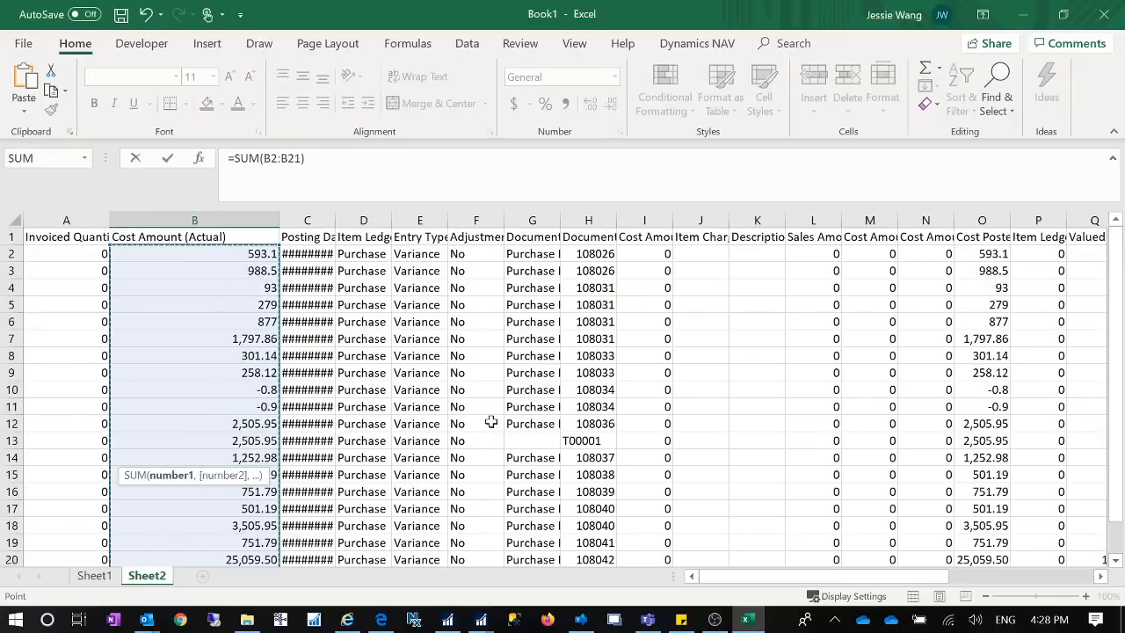
key(Return)
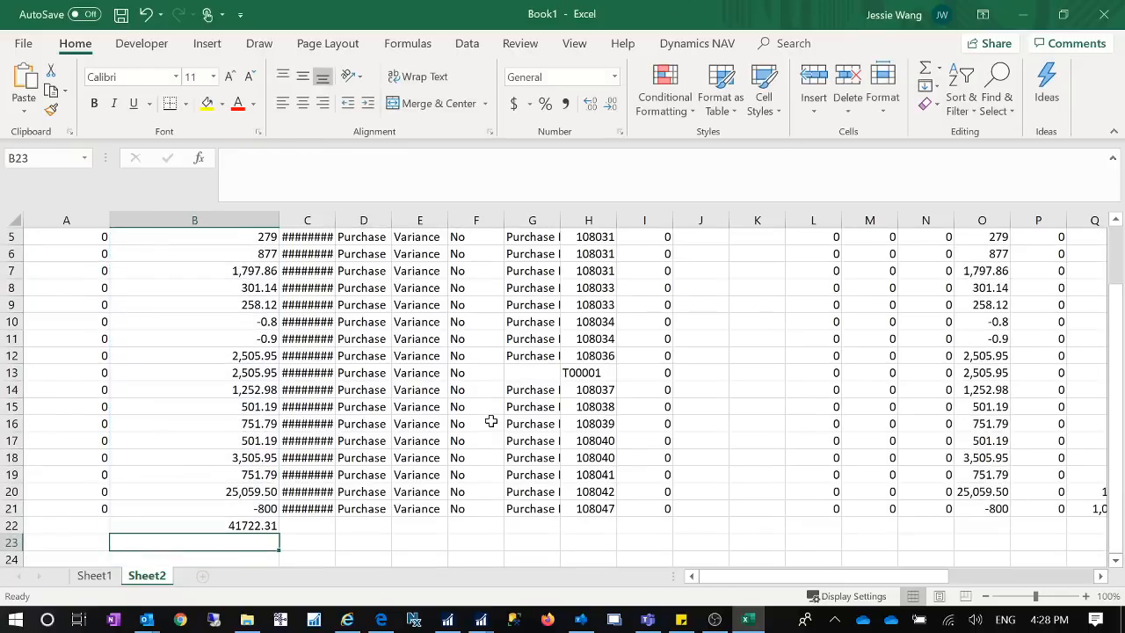
click(218, 526)
click(565, 104)
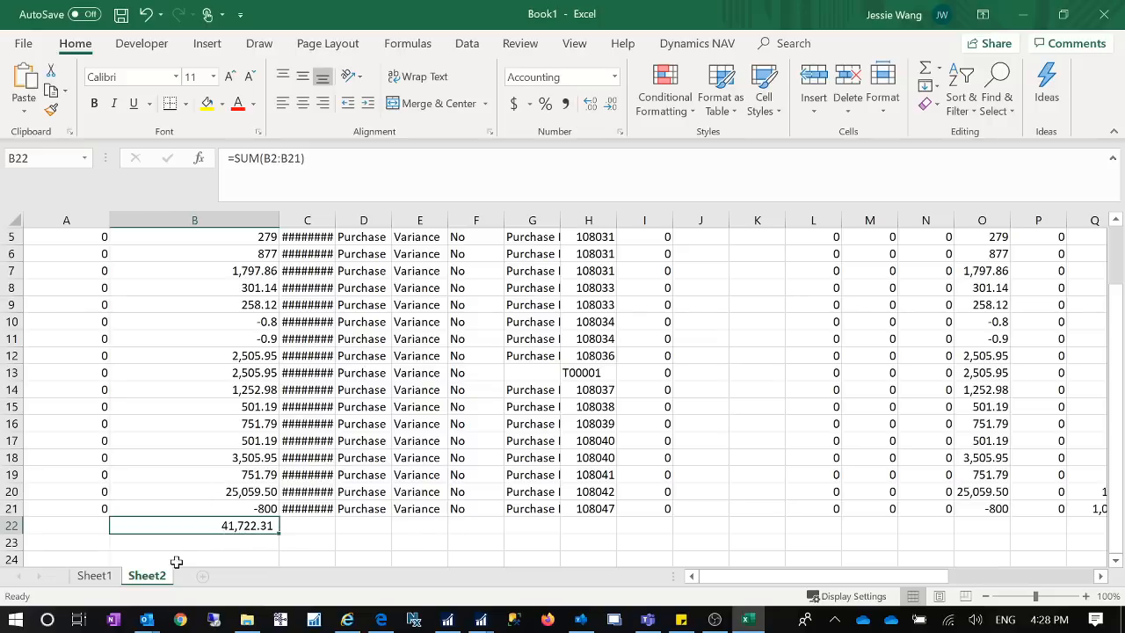
Widen columns D and C on Sheet1 so the Balance and Net Change amounts display in full.
click(104, 579)
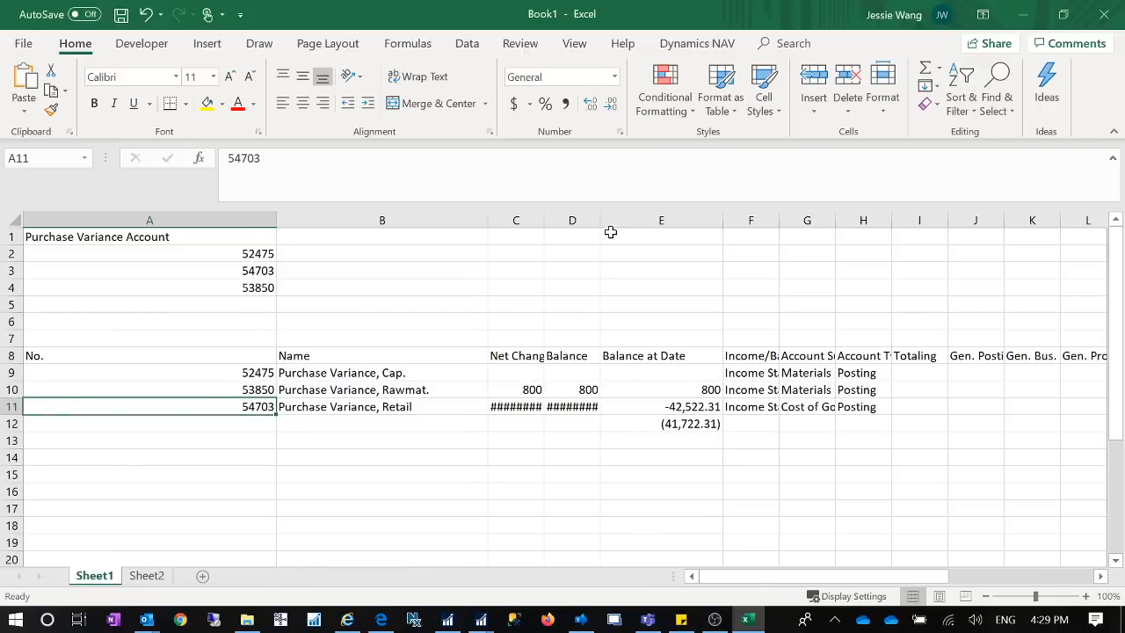
drag(600, 221, 634, 221)
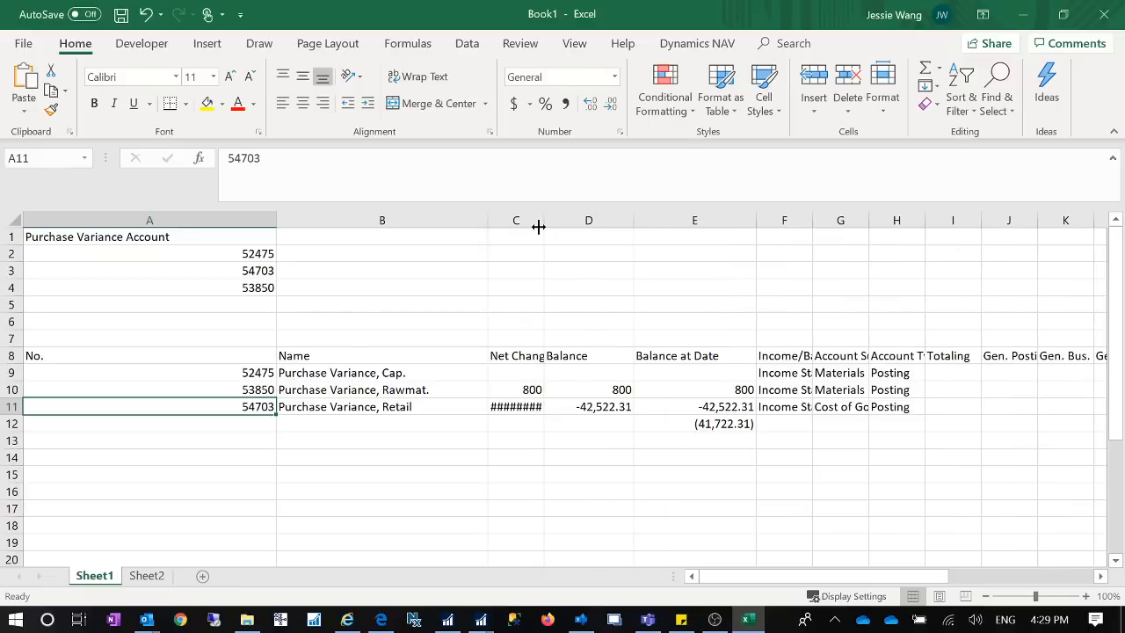
drag(540, 225, 588, 225)
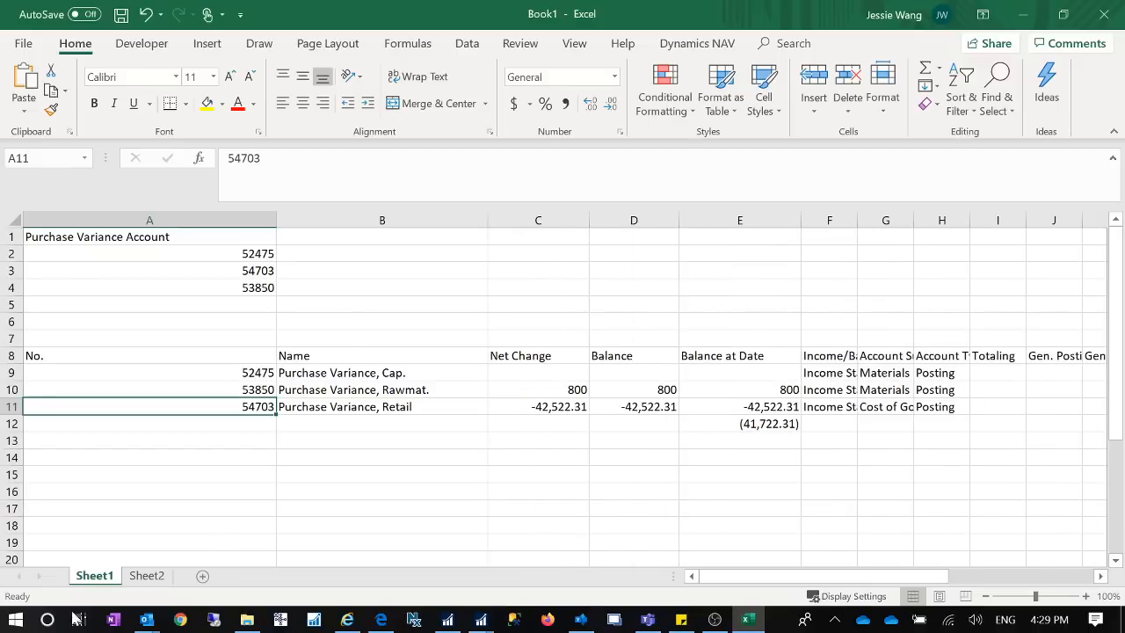
Review the pasted value entries and their total on Sheet2, and switch to the report's Print Preview window in Dynamics NAV.
click(149, 576)
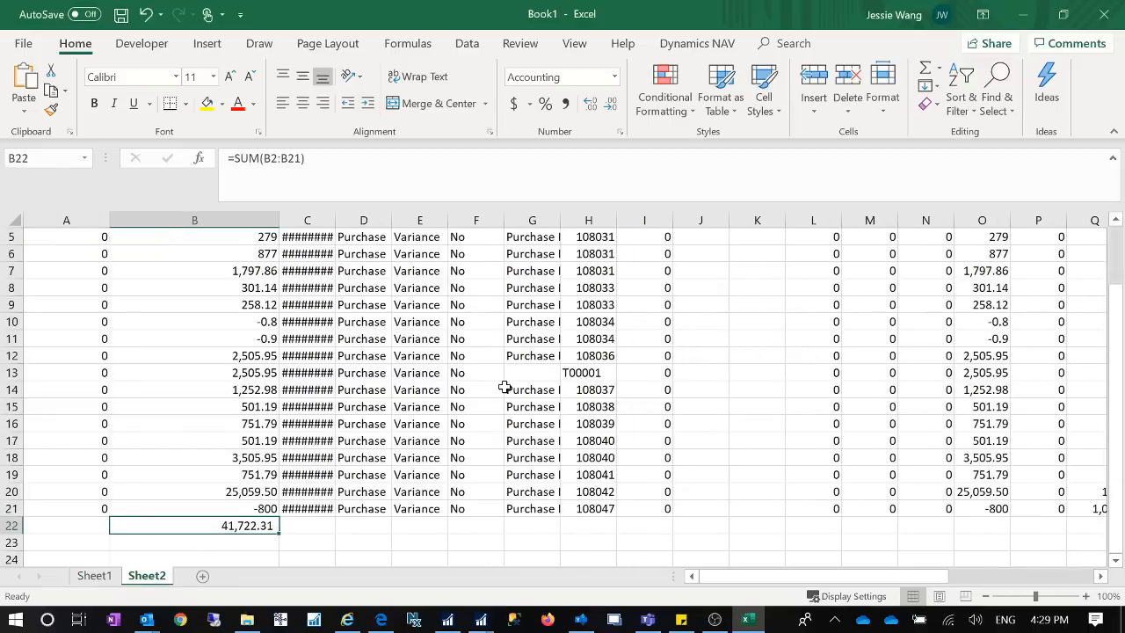
scroll(504, 388, up, 2)
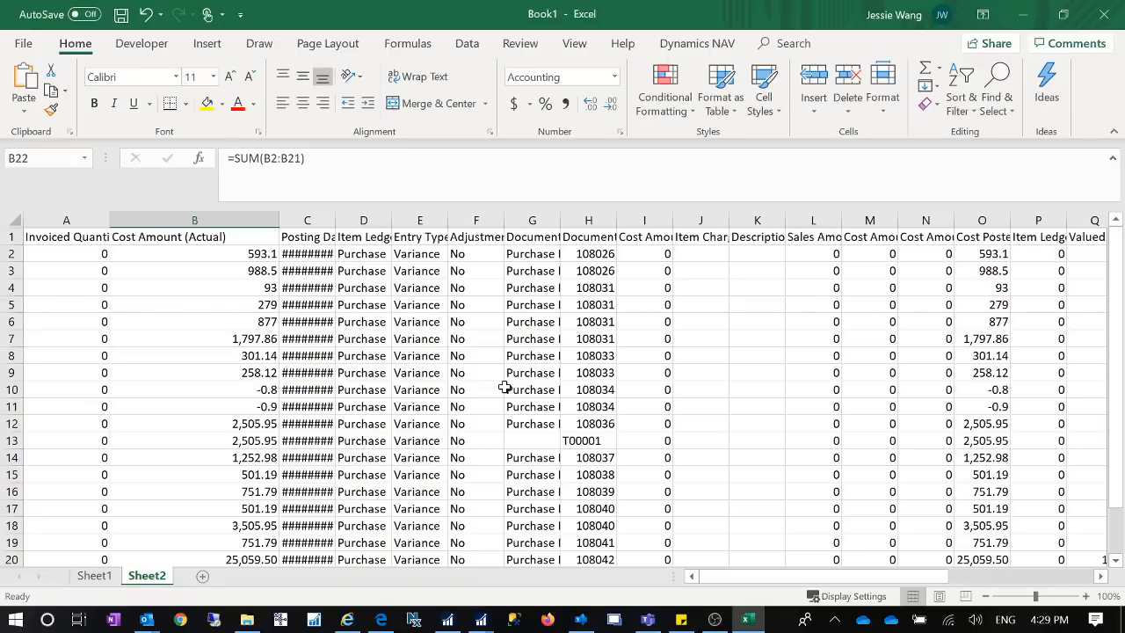
scroll(504, 387, down, 3)
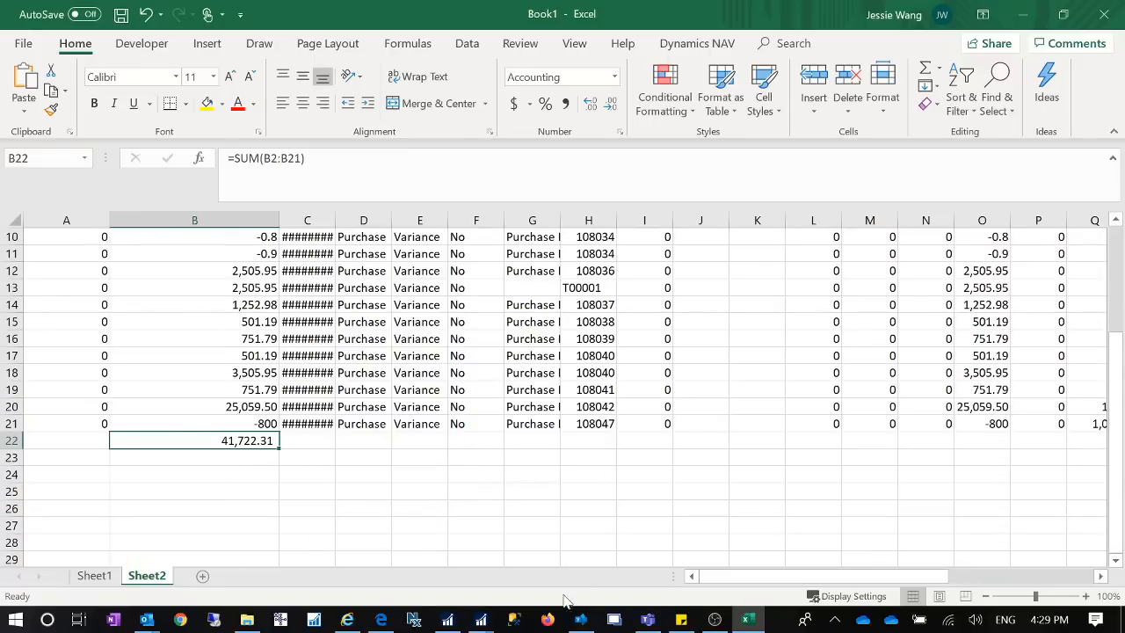
click(481, 620)
click(646, 584)
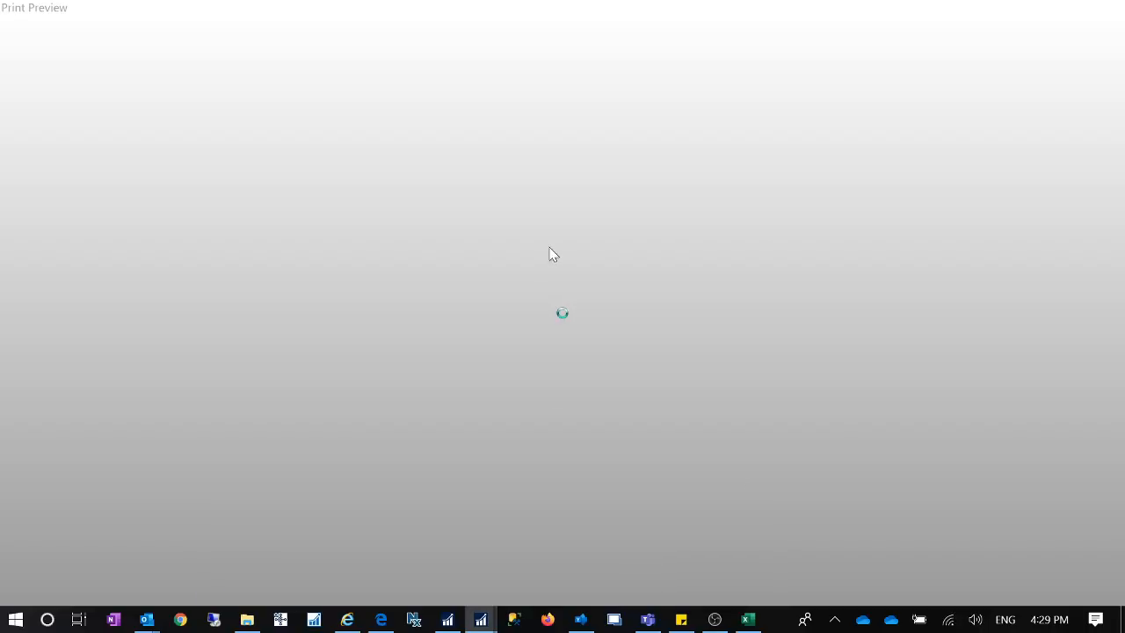